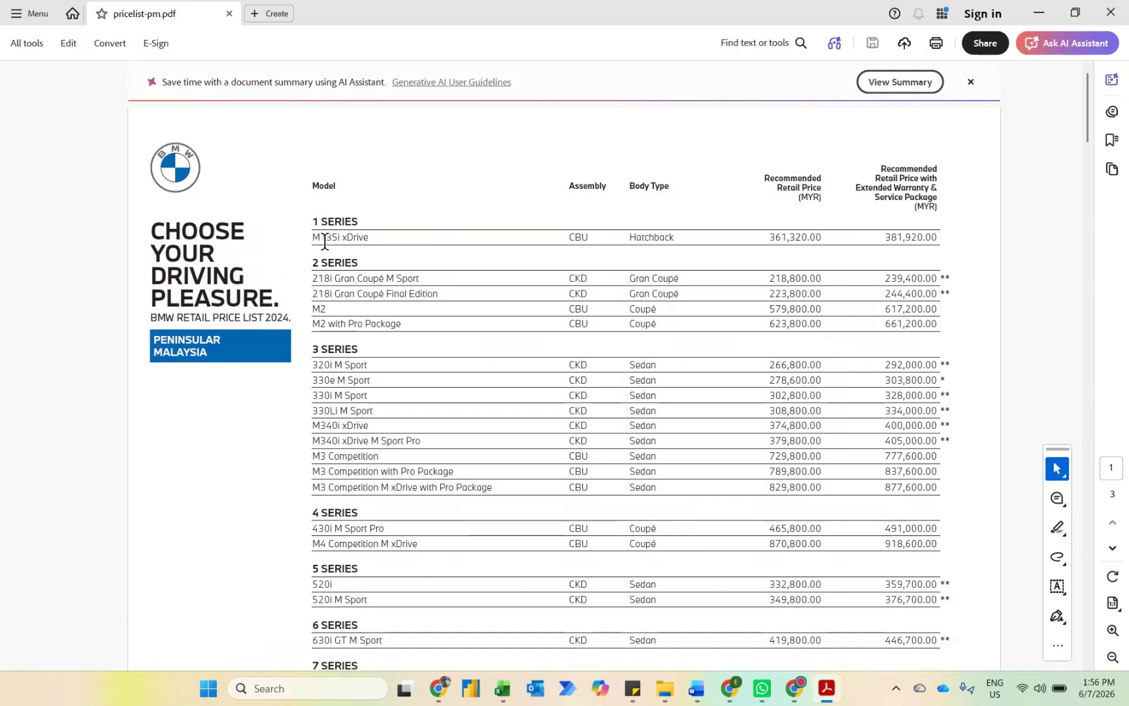
Step: Look through the BMW price list PDF, from the model prices to the extended warranty and service package table
scroll(324, 242, down, 6)
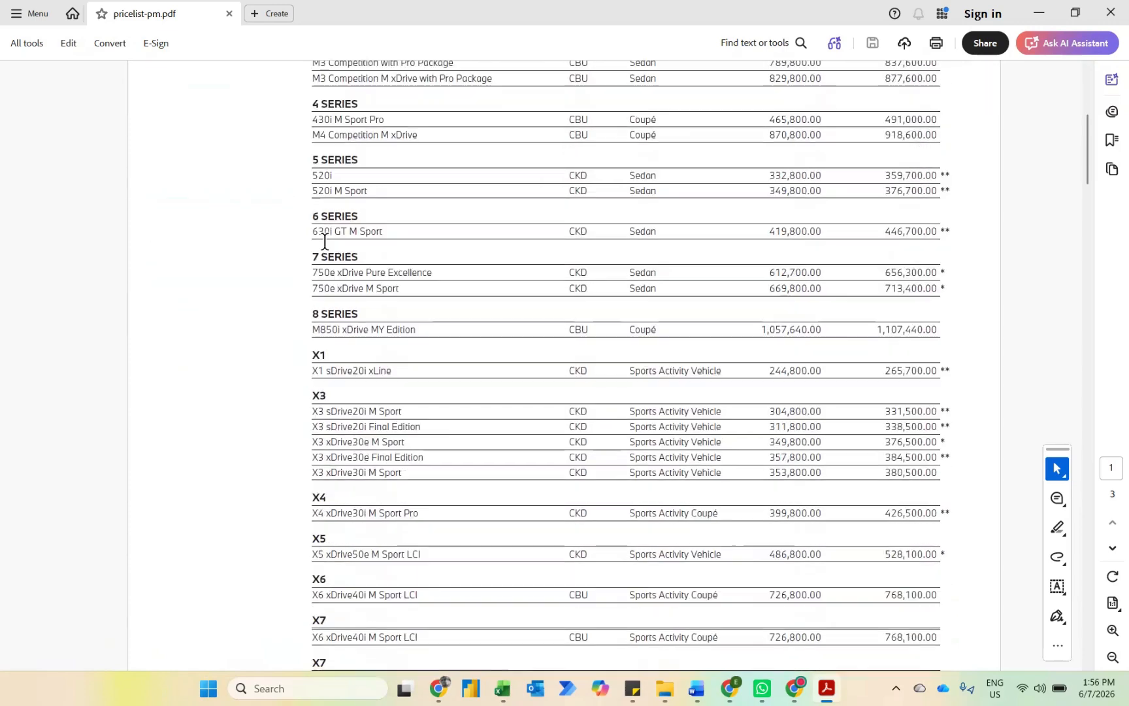
scroll(324, 242, down, 12)
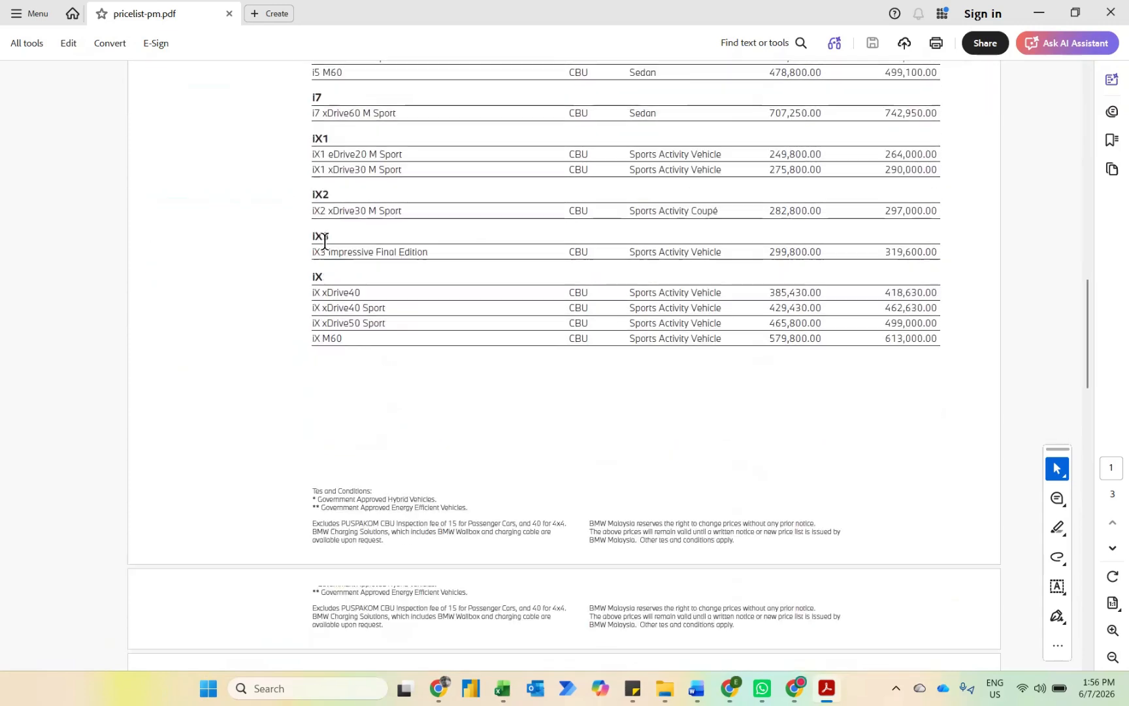
scroll(324, 242, down, 3)
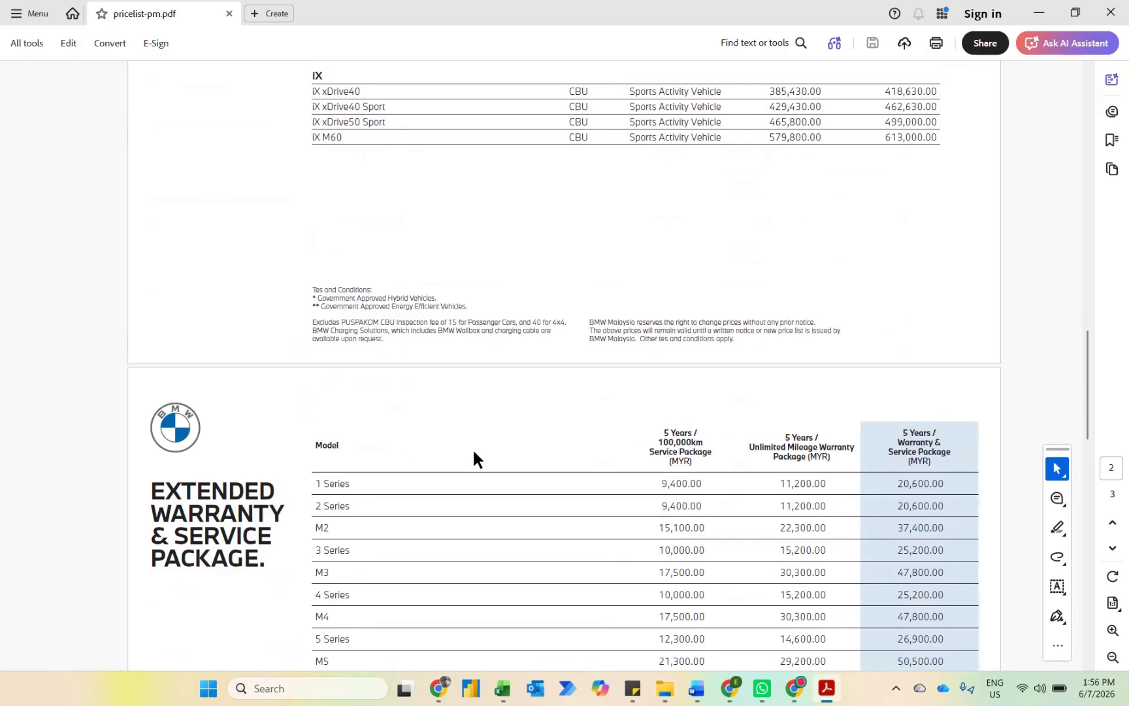
scroll(474, 454, up, 8)
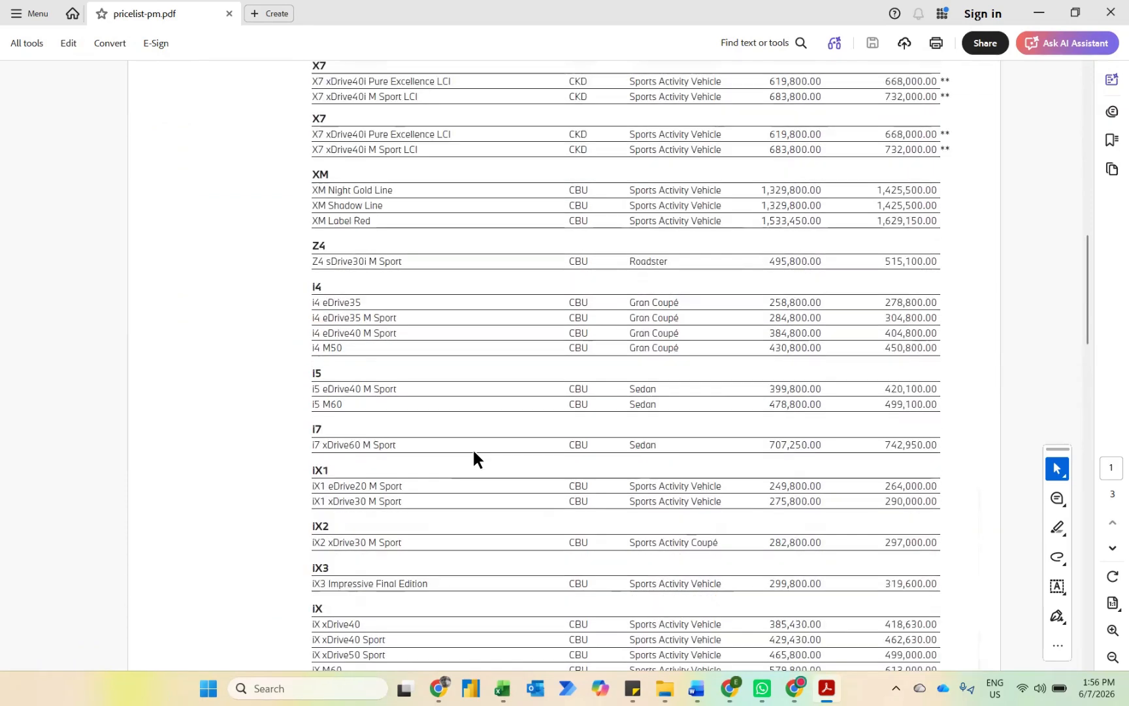
scroll(474, 451, up, 2)
scroll(474, 451, up, 5)
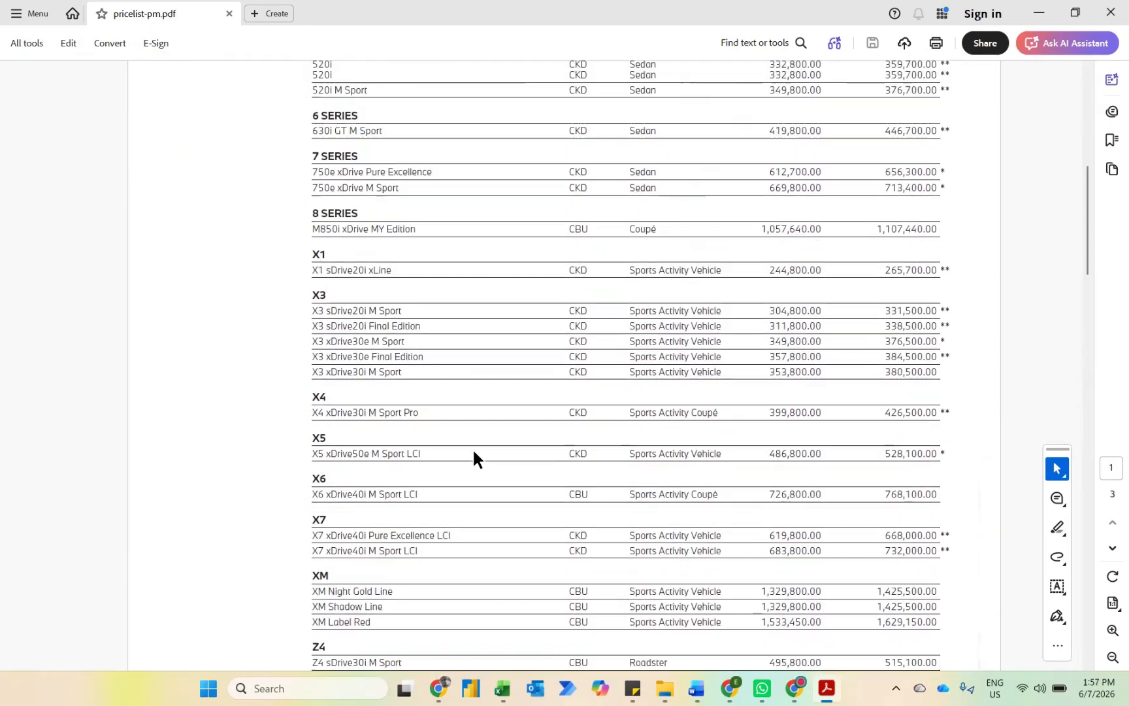
scroll(474, 447, up, 3)
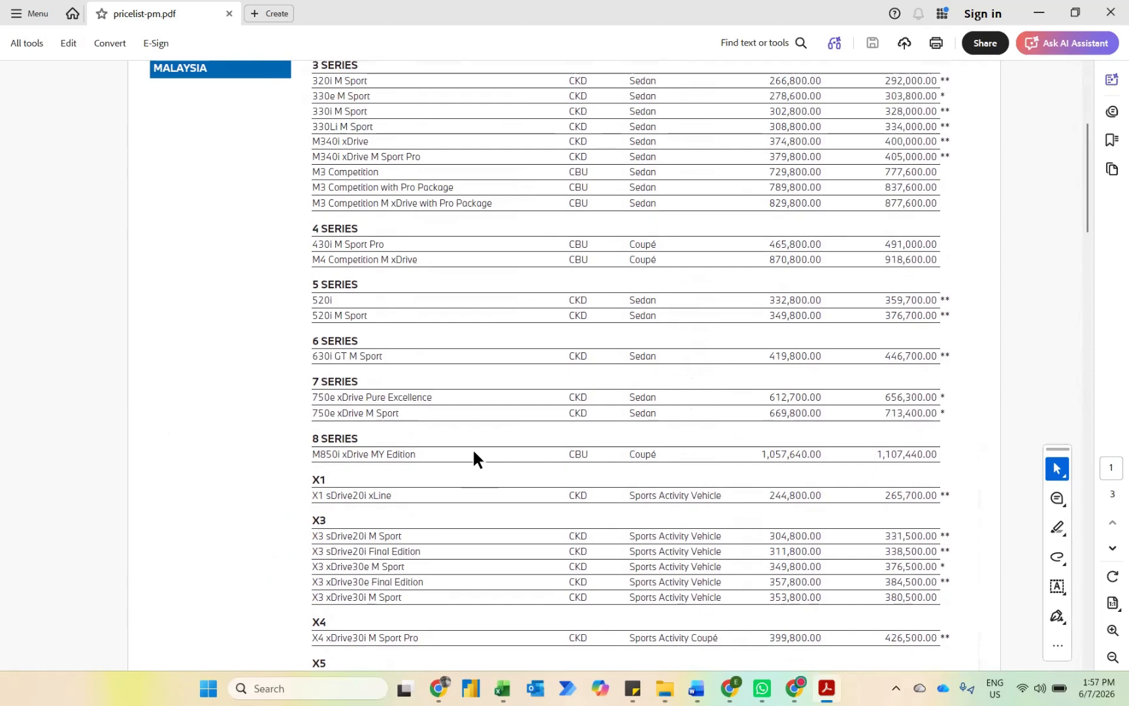
scroll(473, 451, up, 3)
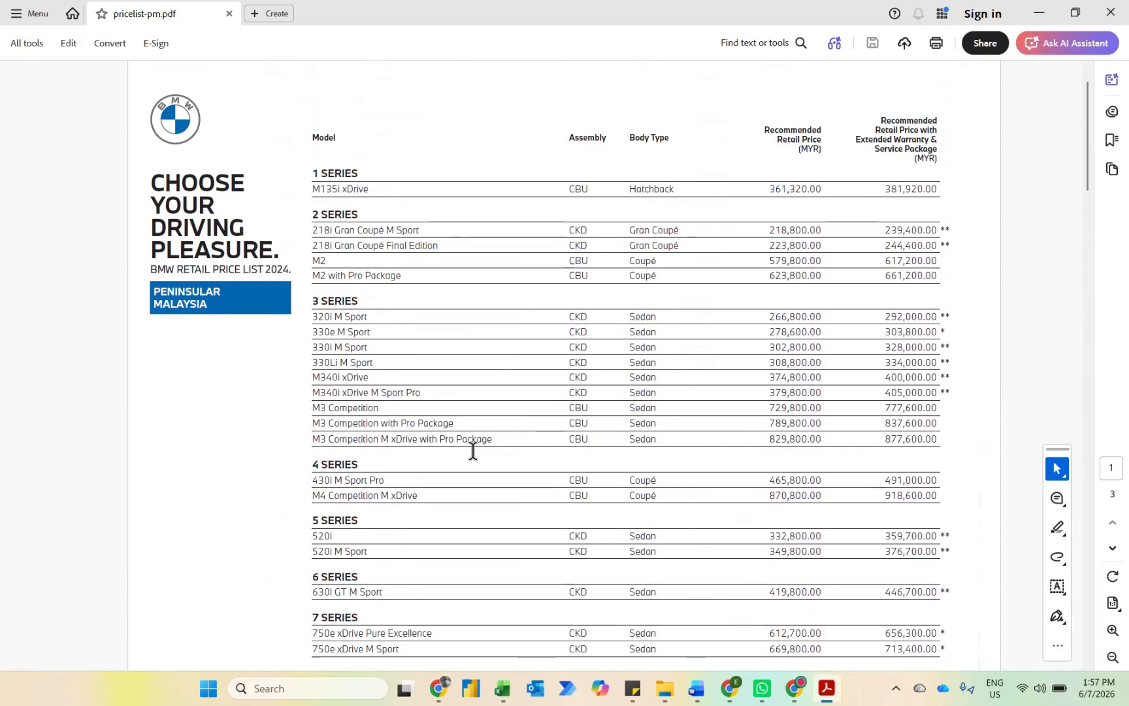
Step: Switch to the blank Excel workbook and import the BMW Pricing PDF from the Downloads folder as a data source
mouse_move(503, 687)
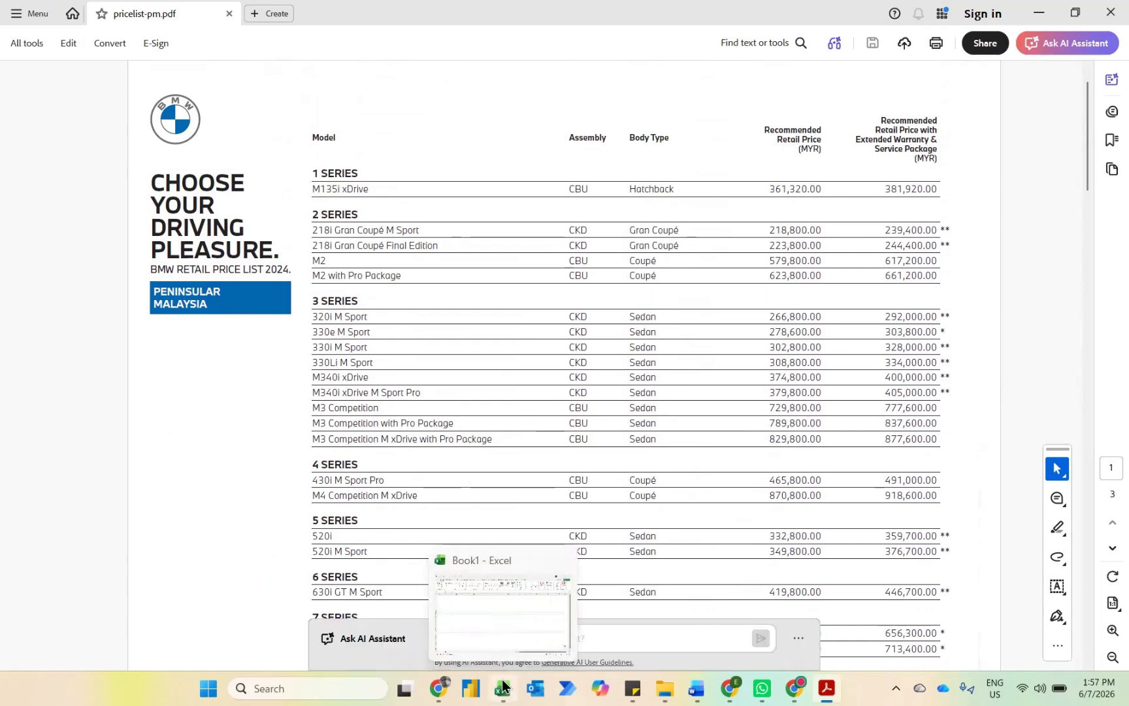
click(497, 626)
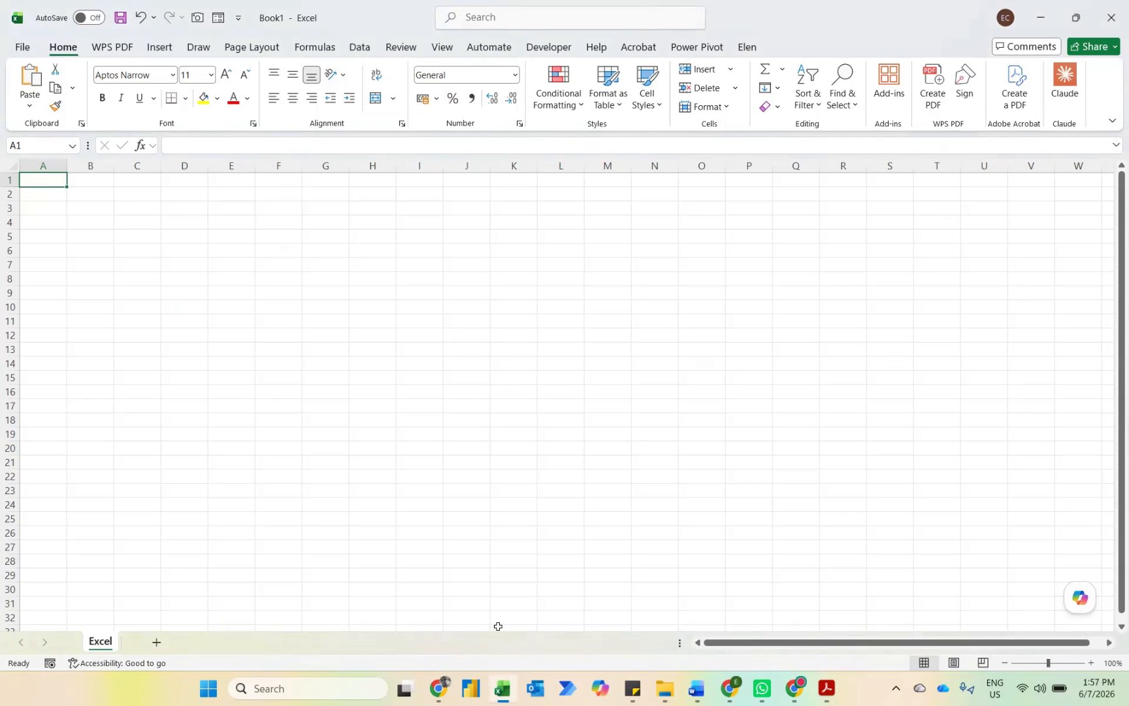
click(363, 50)
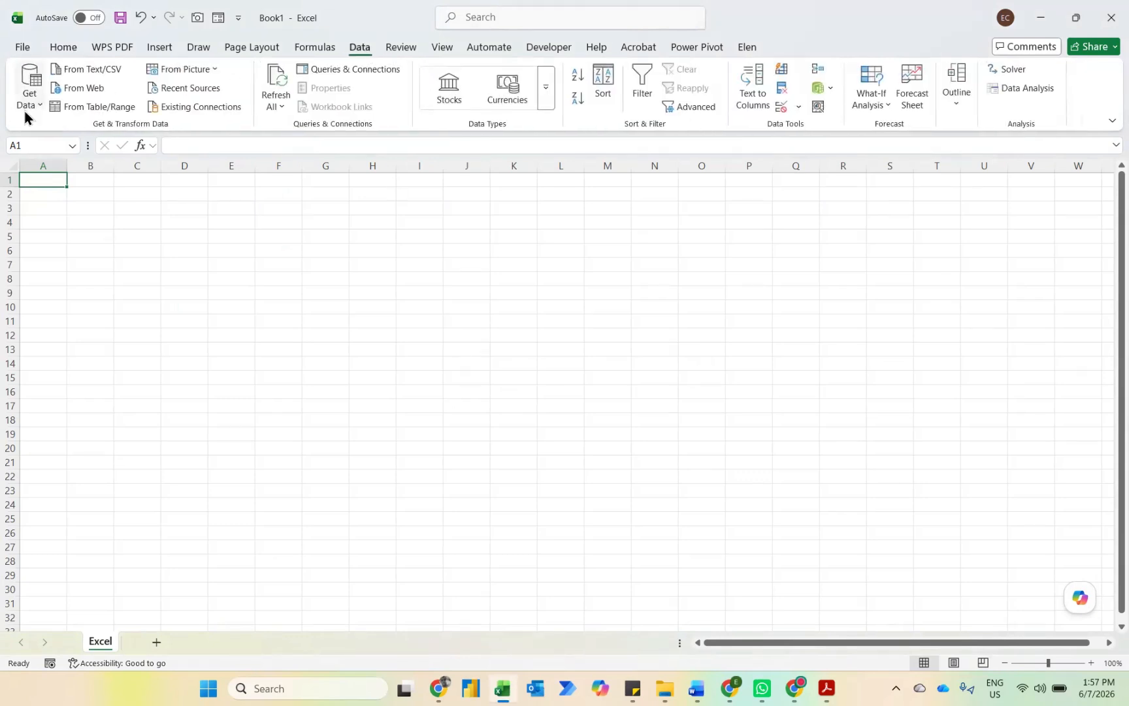
click(26, 104)
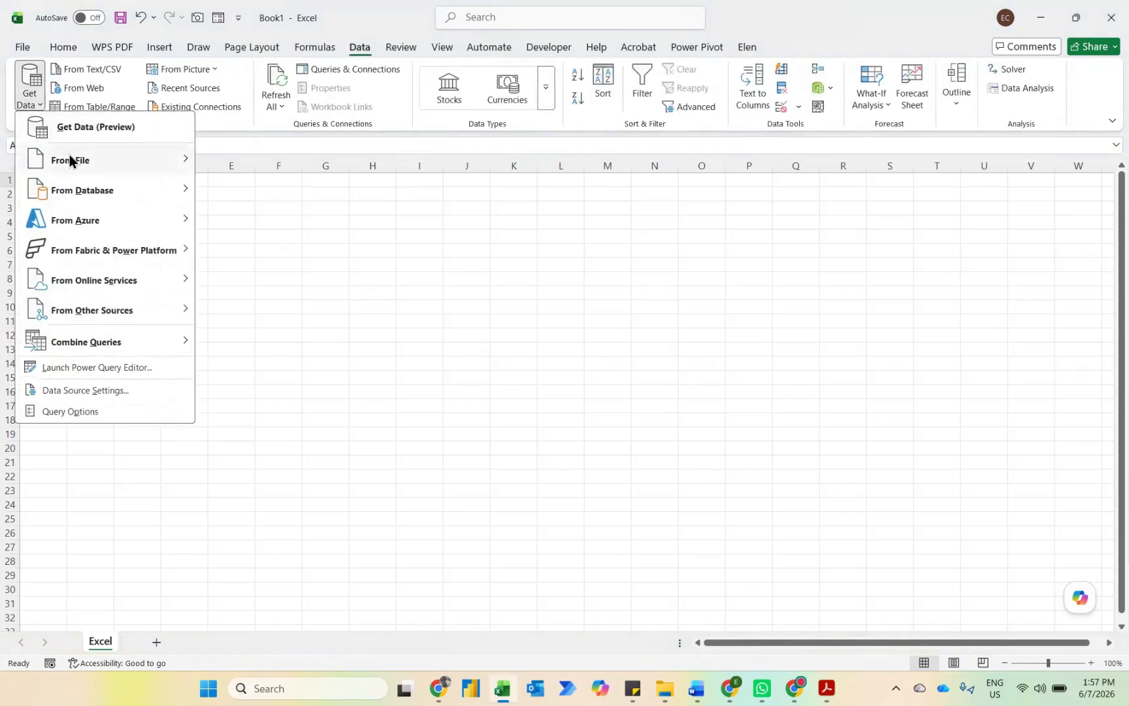
mouse_move(71, 158)
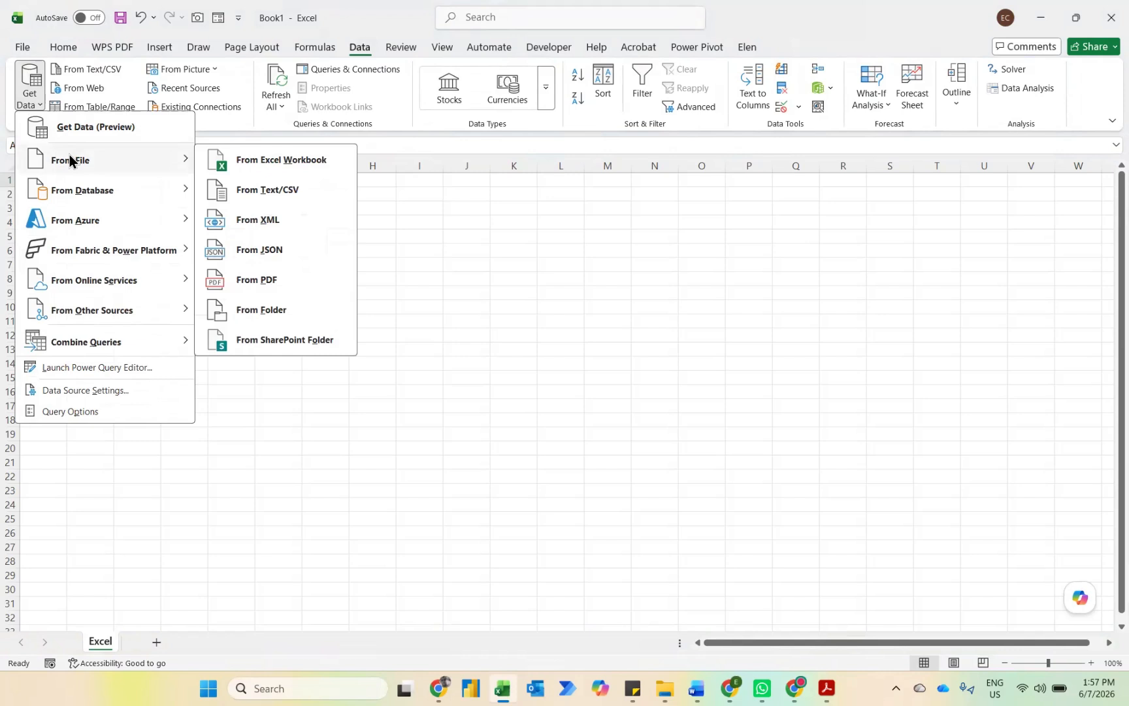
click(255, 282)
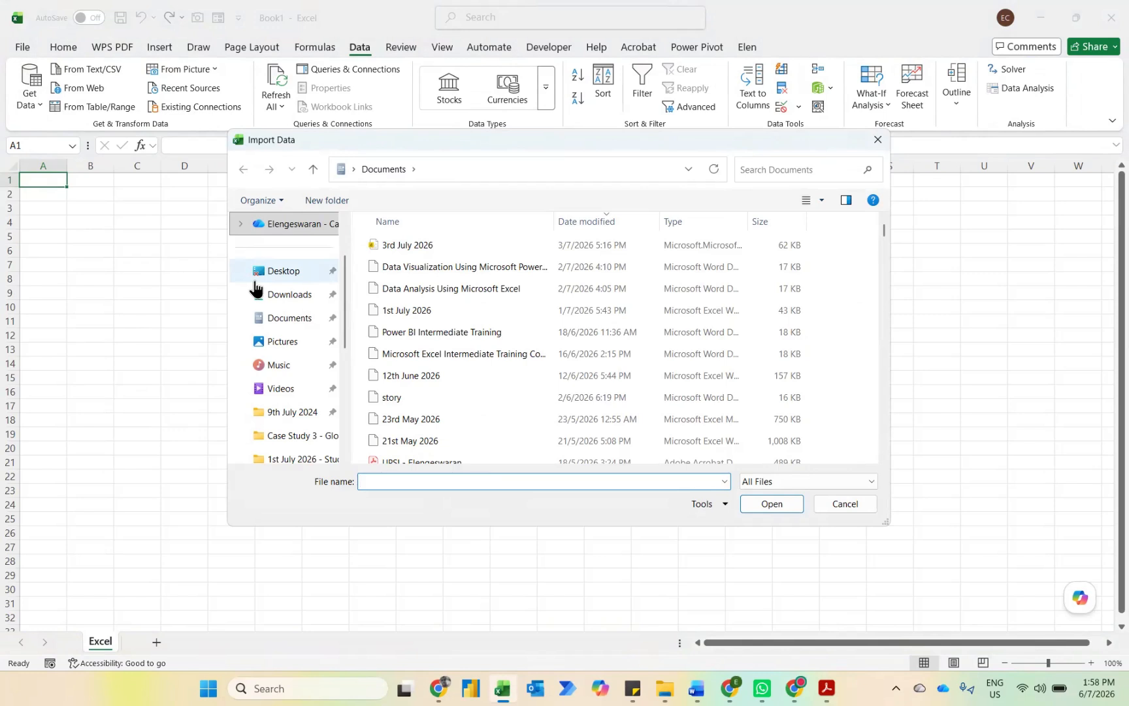
click(273, 302)
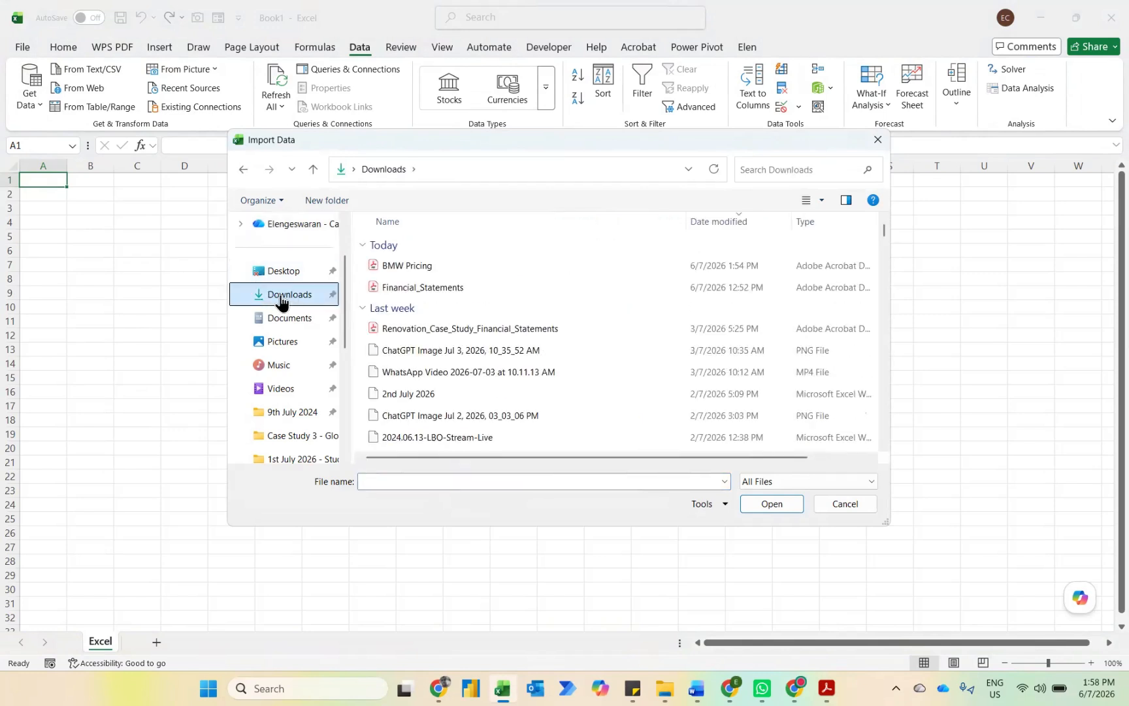
click(399, 268)
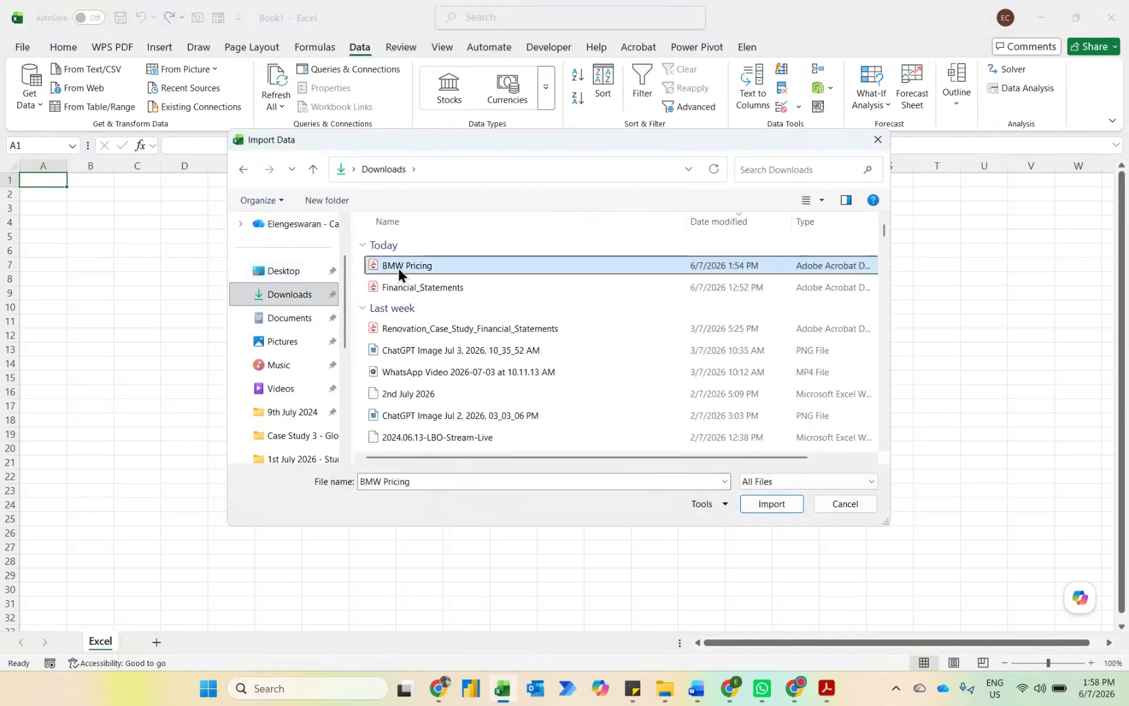
click(760, 504)
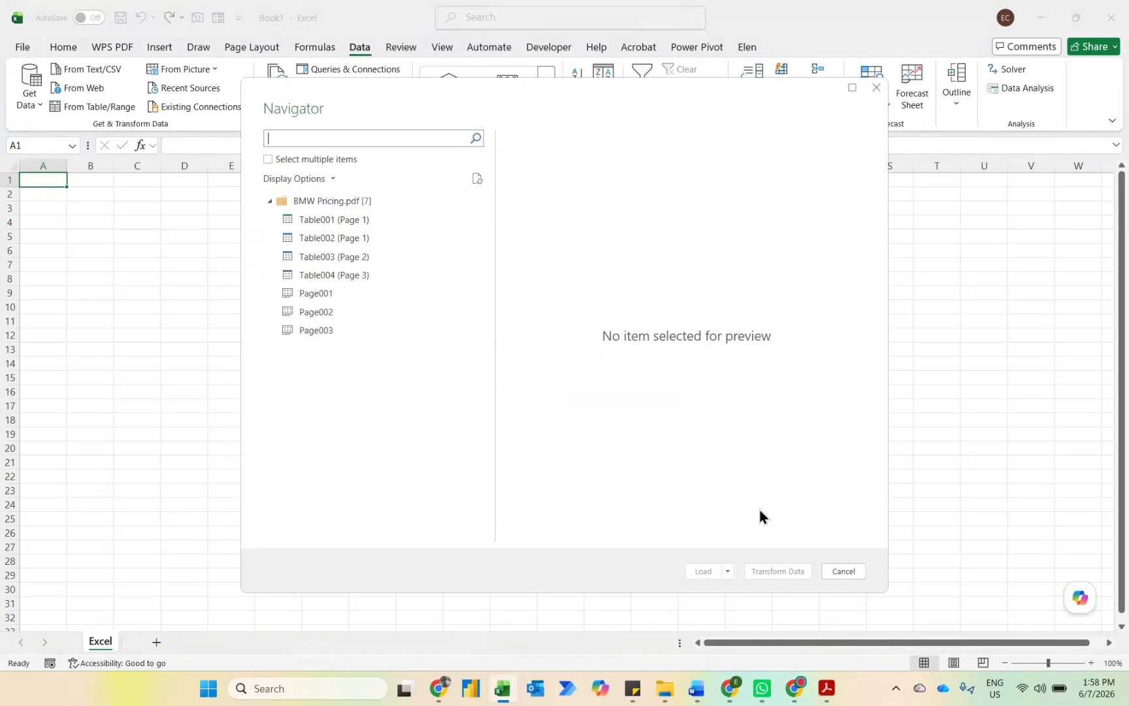
Step: Preview the Page001, Page002 and Page003 items of the imported PDF
click(327, 294)
click(315, 313)
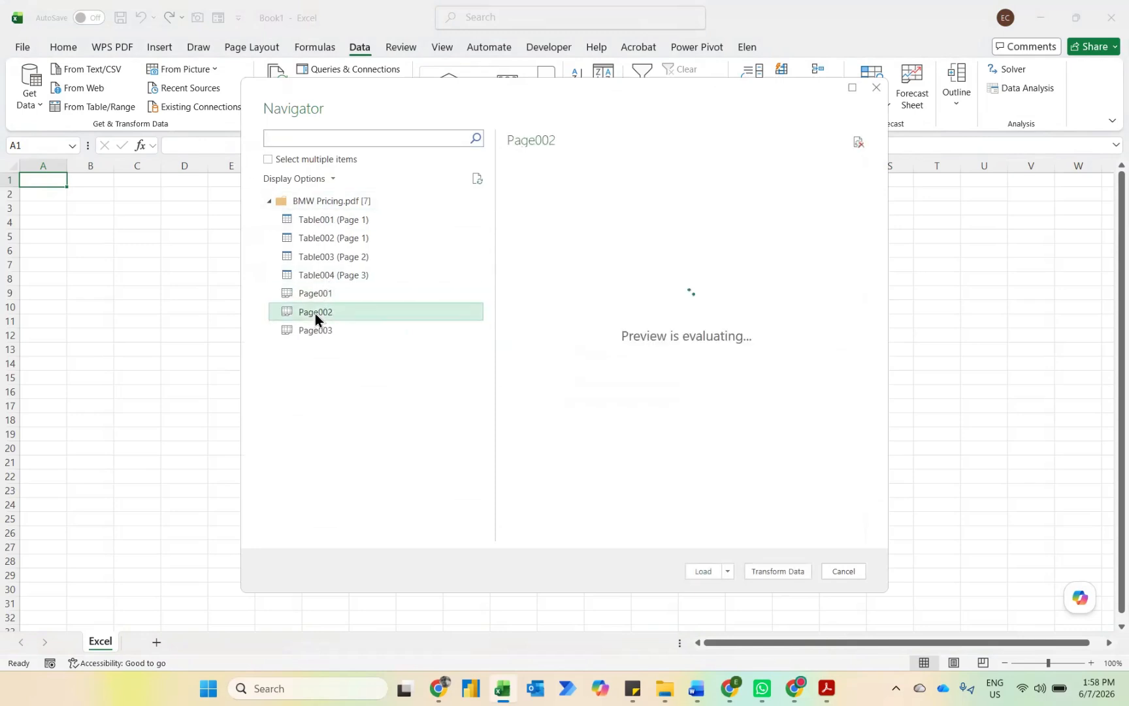
click(312, 328)
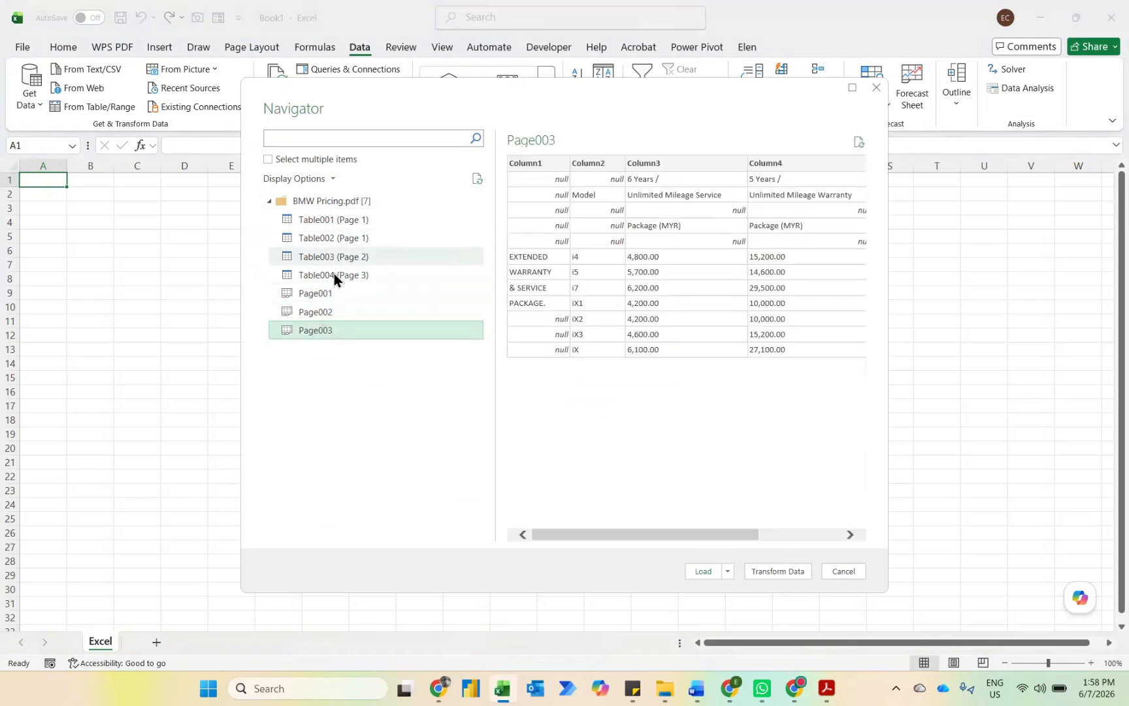
Step: Allow multiple items, select Page001, Page002 and Page003, and open them for transformation in Power Query
click(267, 158)
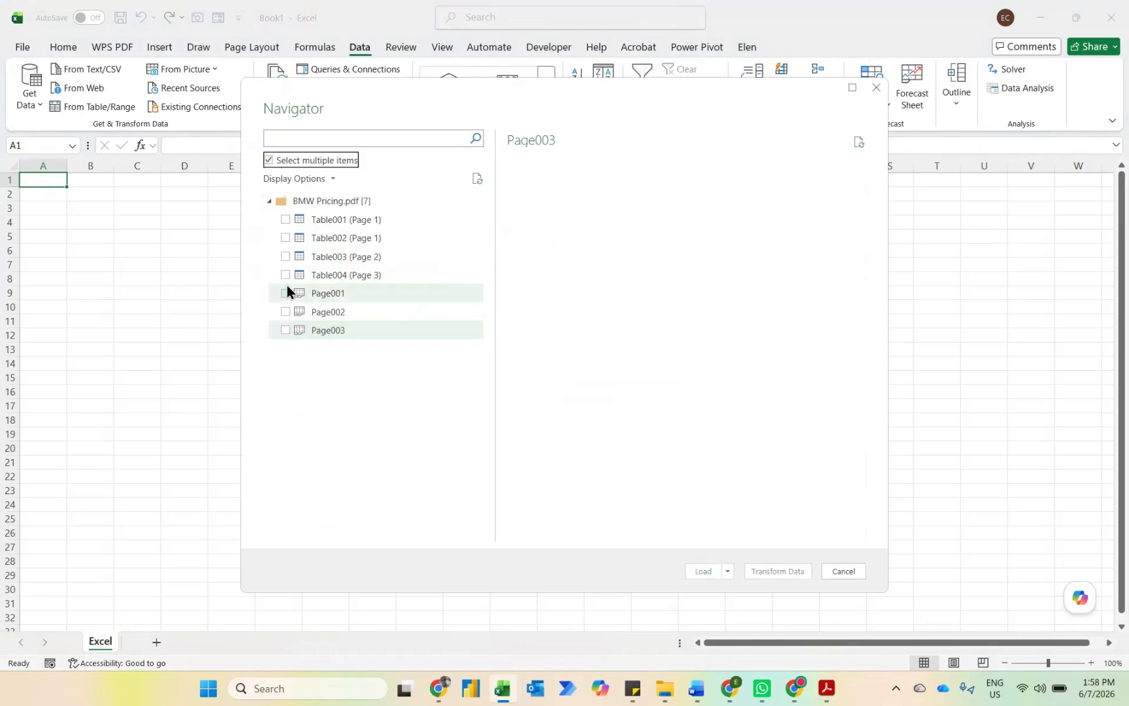
click(285, 294)
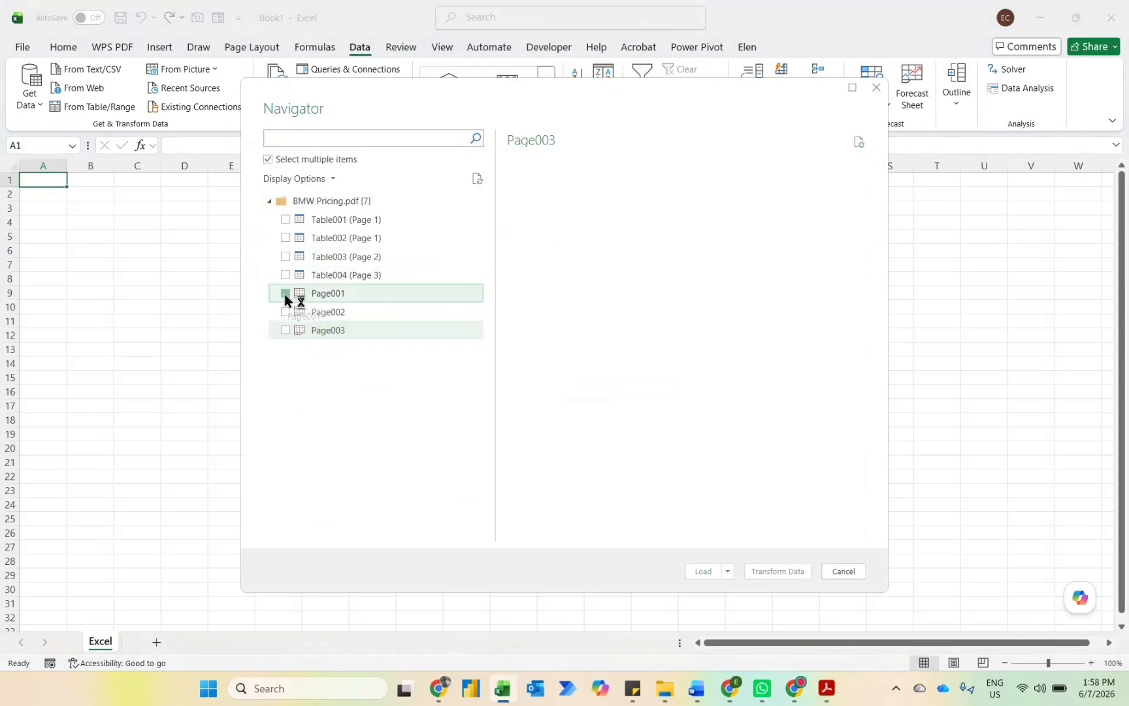
shift+click(340, 332)
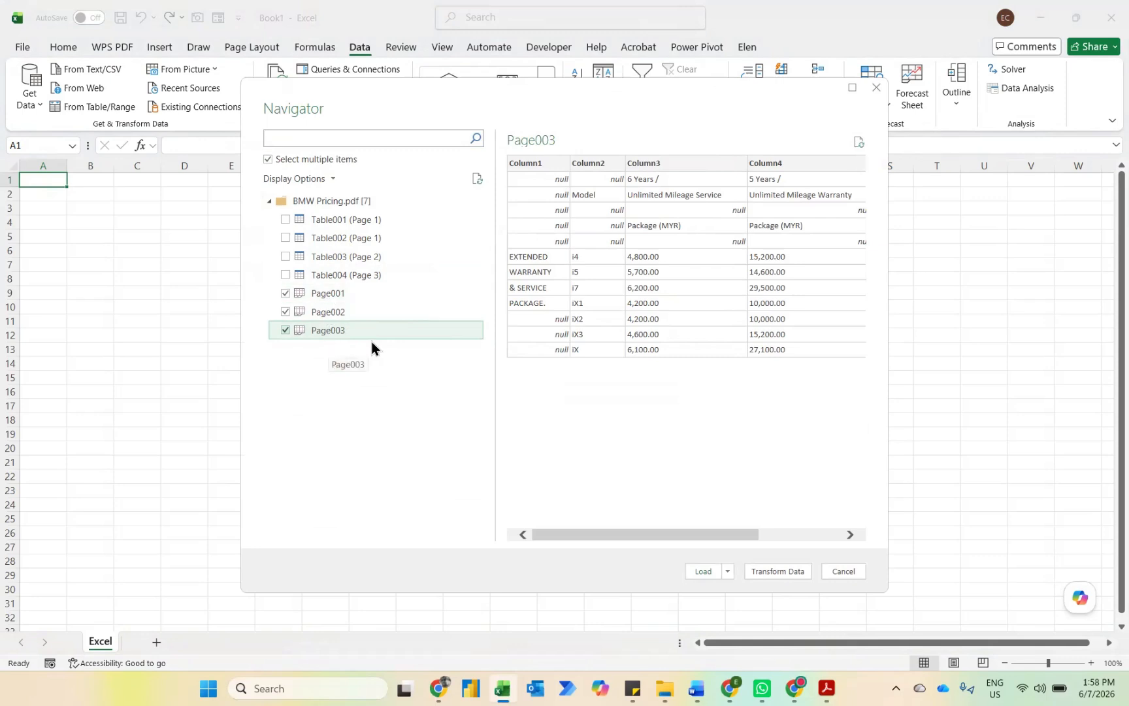
click(777, 570)
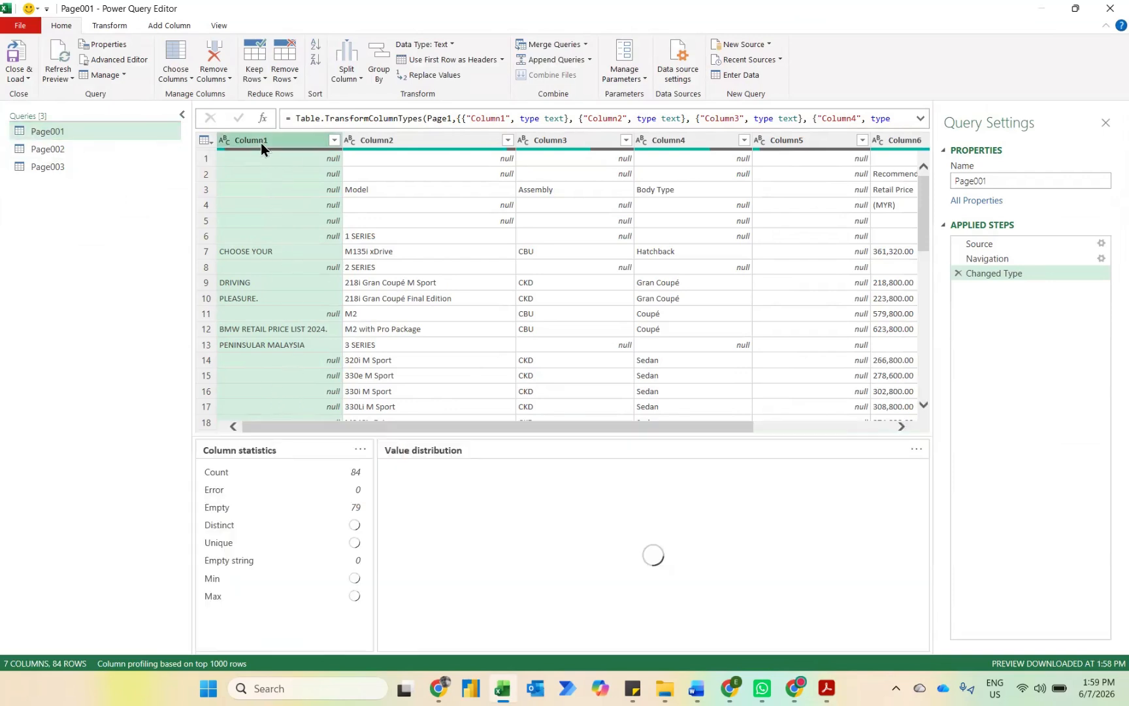
Step: Remove Column1 and Column5 from the Page001 query
key(Delete)
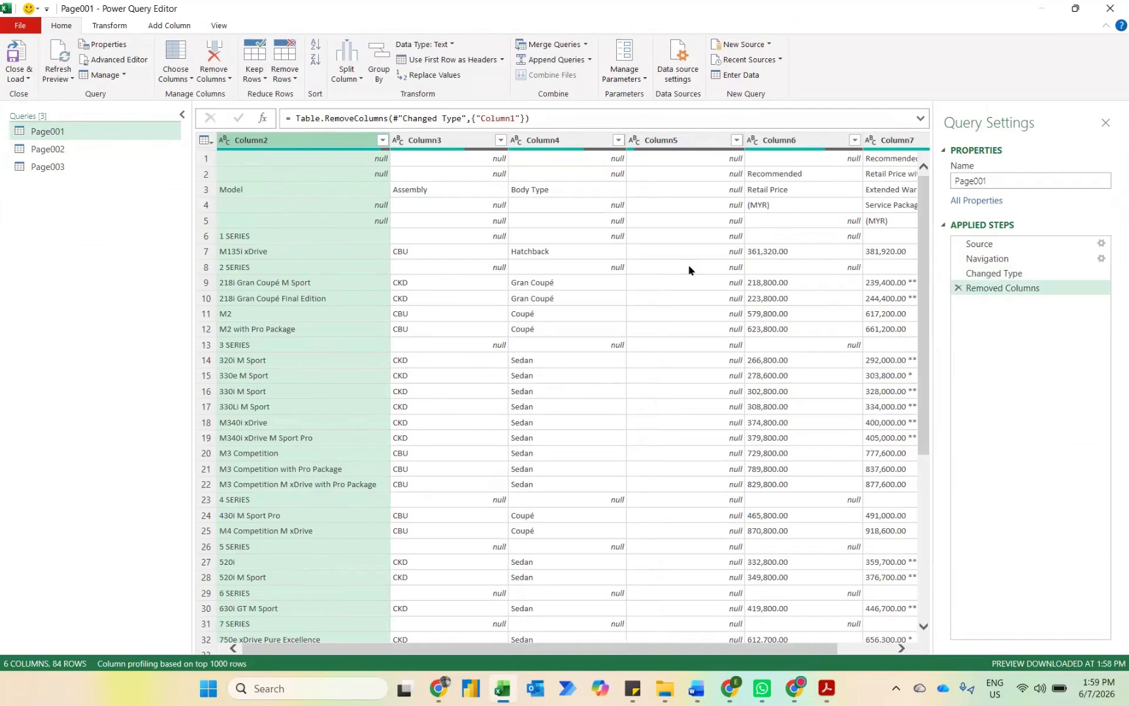
click(681, 141)
key(Delete)
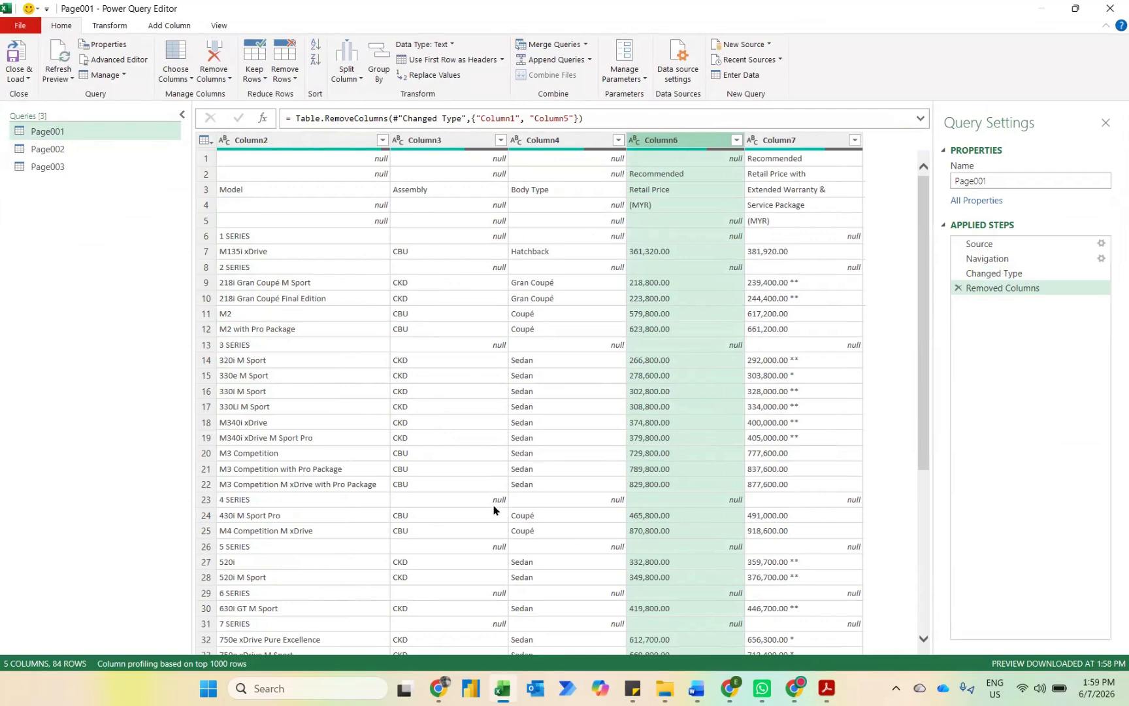
Step: Switch to the price list PDF in Acrobat, examine how models are grouped under series headings, and return to Power Query
mouse_move(830, 688)
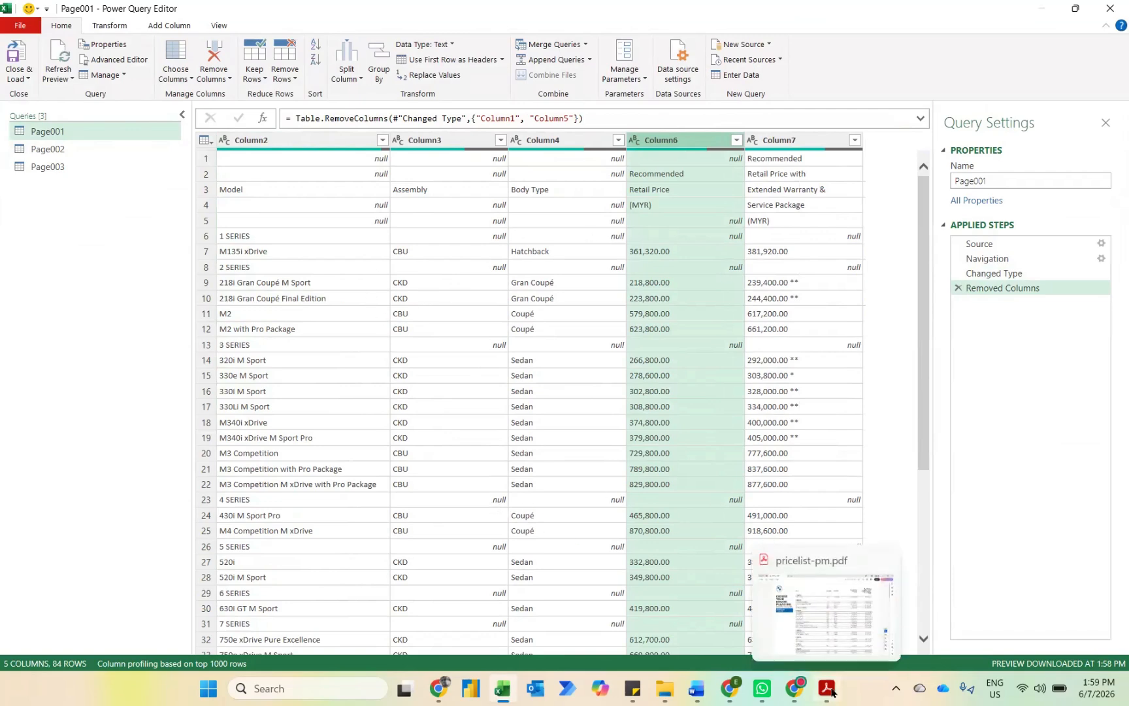
click(828, 648)
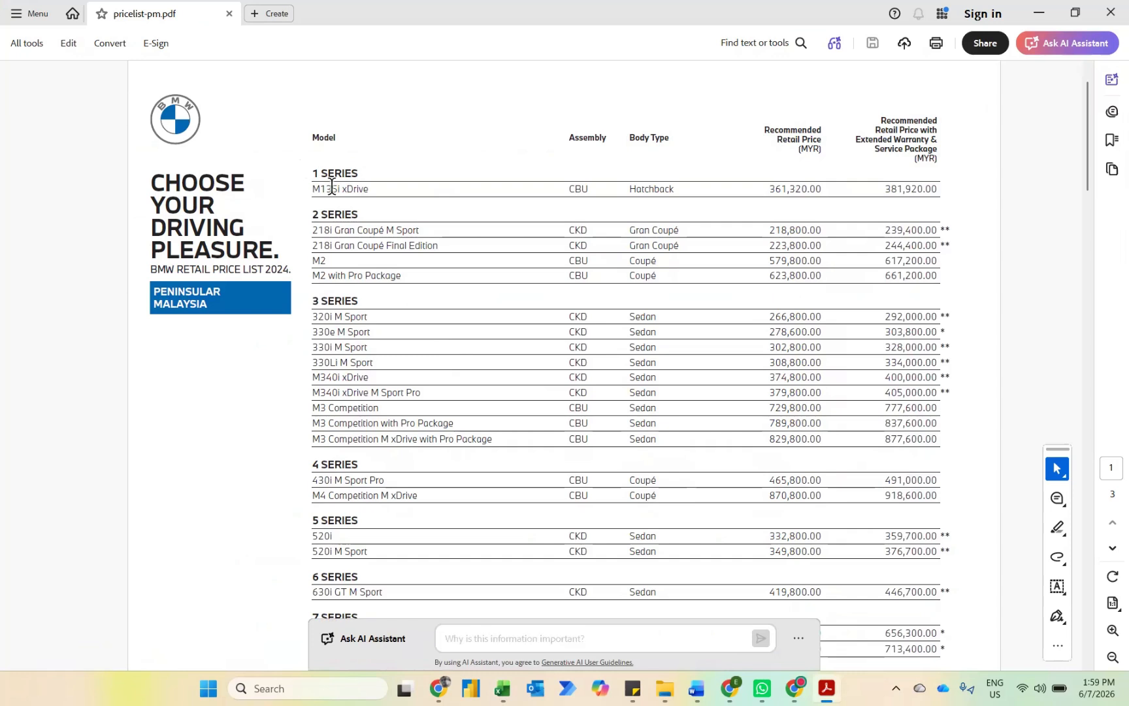
drag(312, 188, 374, 189)
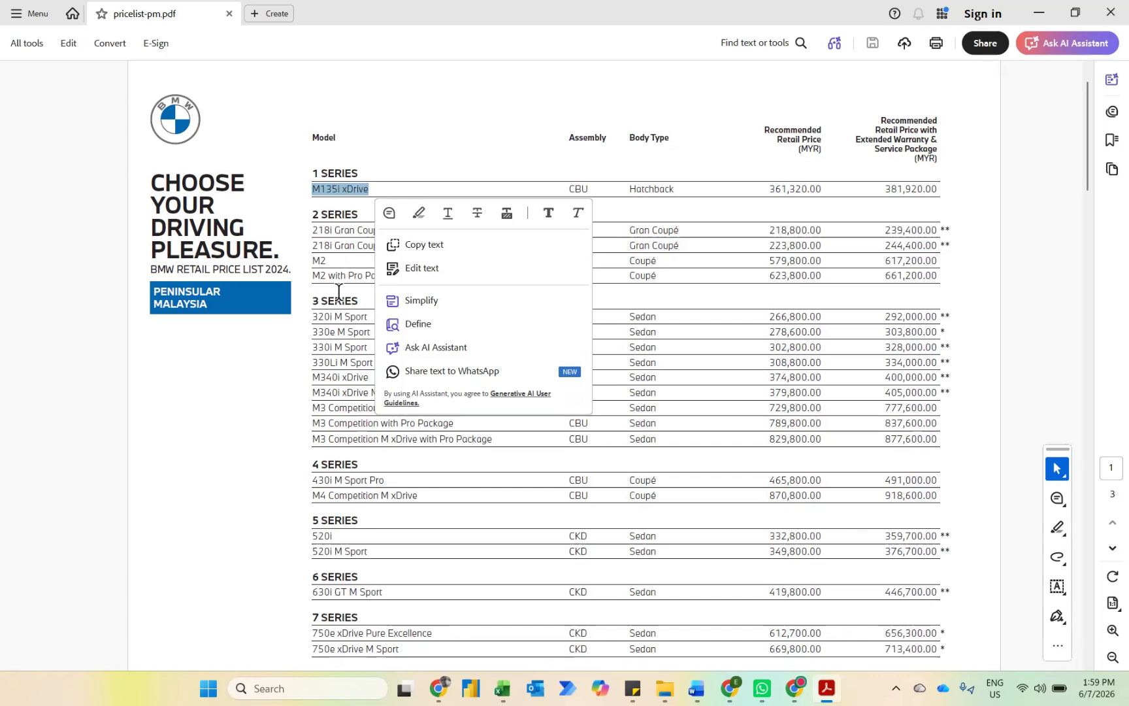
click(325, 316)
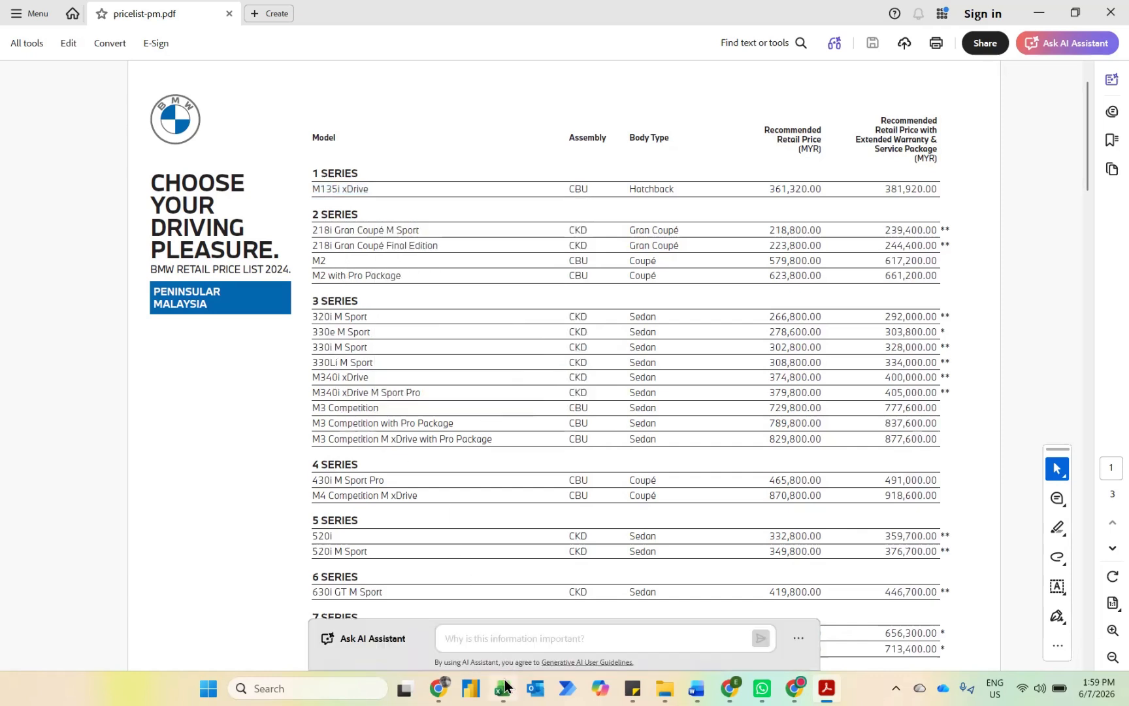
mouse_move(504, 686)
click(493, 632)
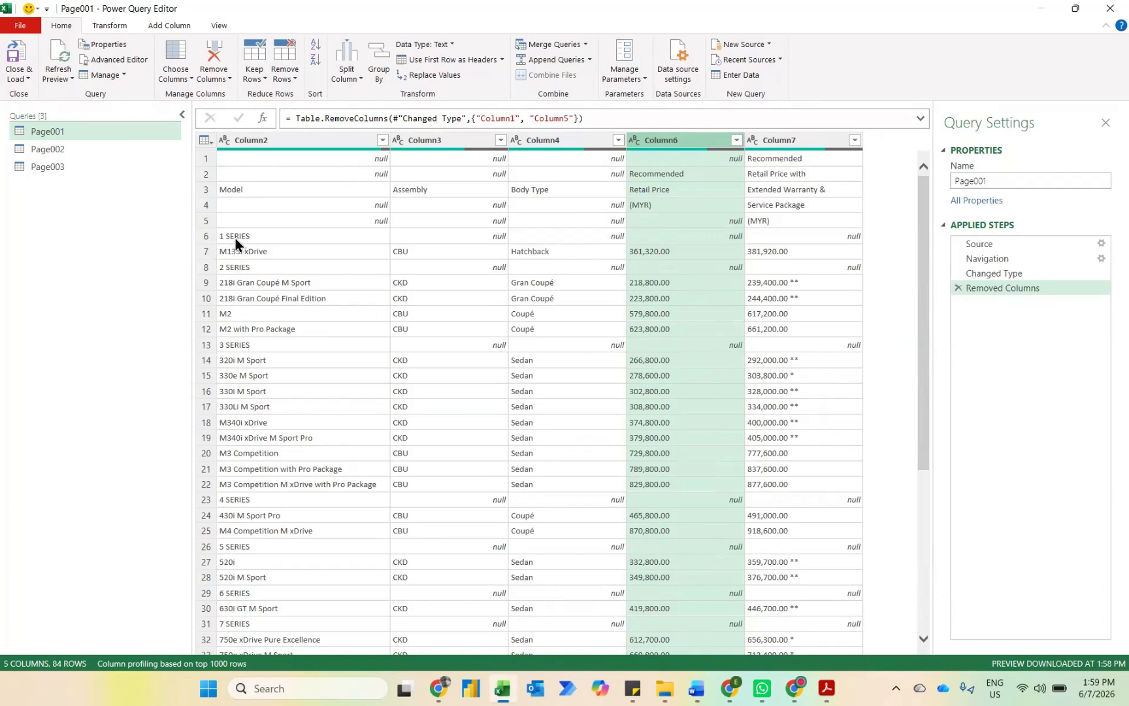
Step: Compare the Column2 and Column3 values in the 2 SERIES, 3 SERIES and 4 SERIES heading rows
click(167, 30)
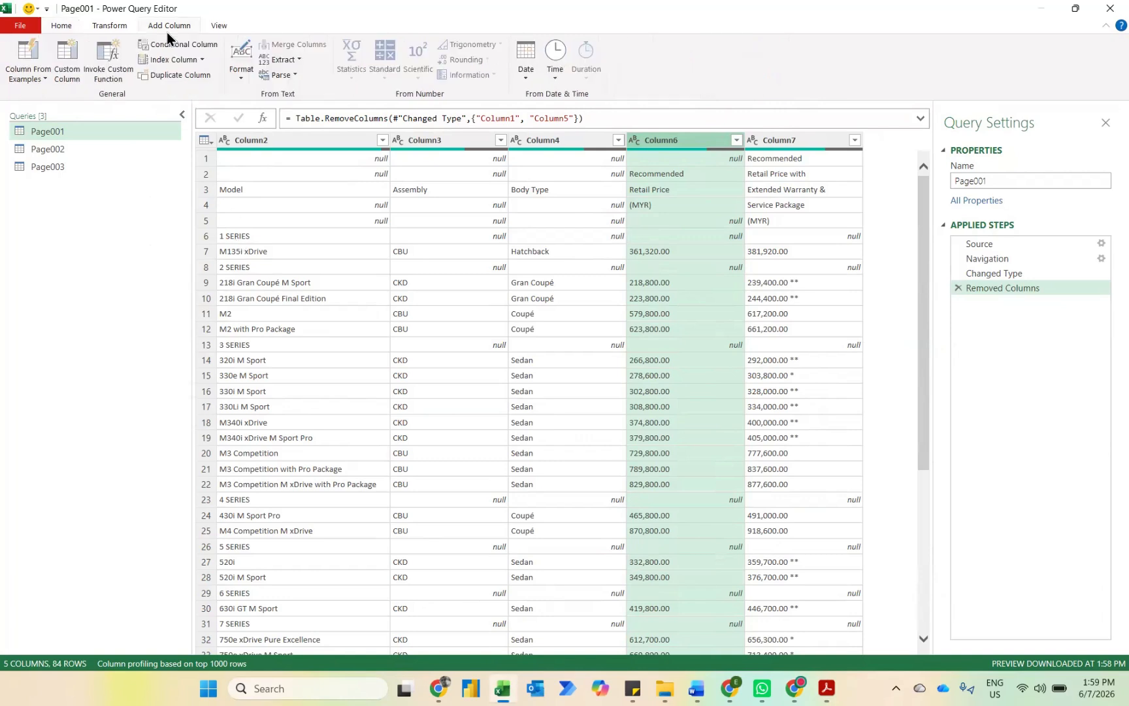
click(483, 266)
click(292, 268)
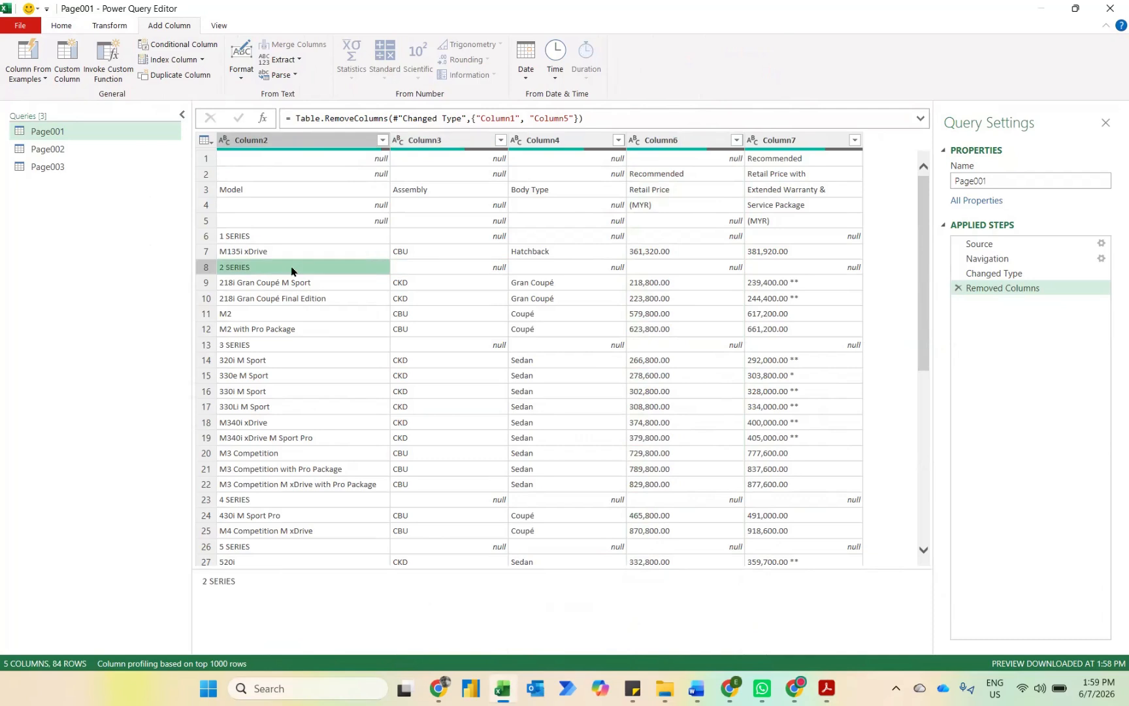
click(461, 342)
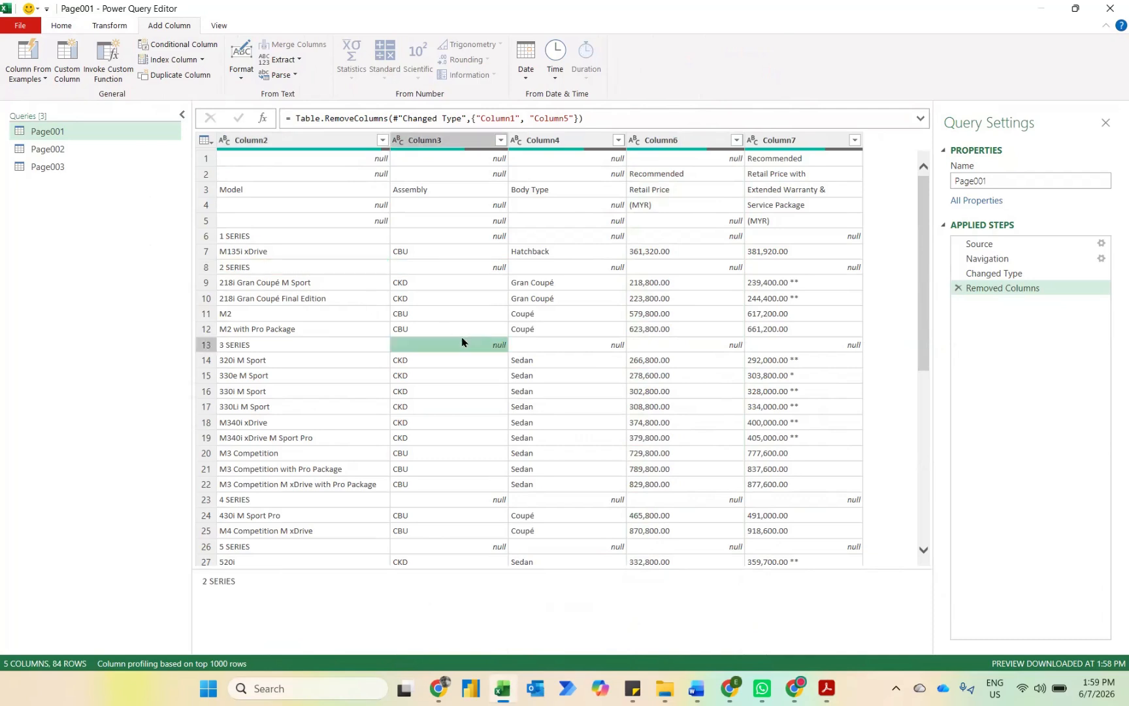
click(303, 346)
click(493, 498)
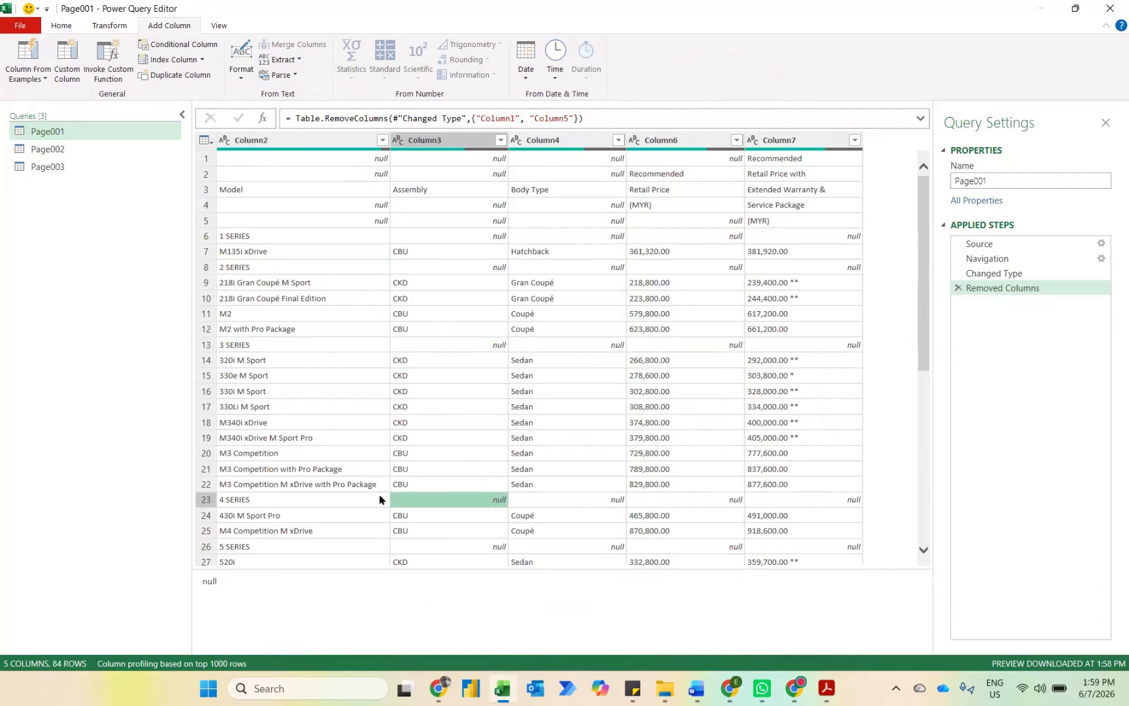
click(279, 504)
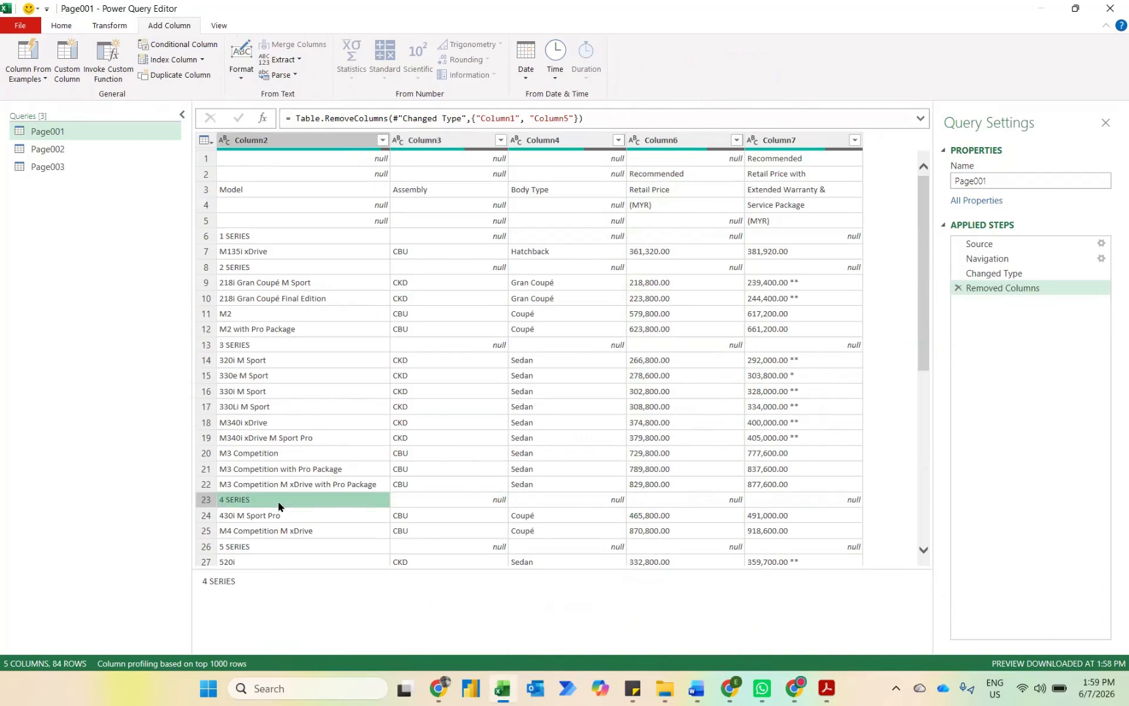
Step: Add a conditional column named Custom that returns the Column2 value where Column3 equals null, and null otherwise
click(159, 42)
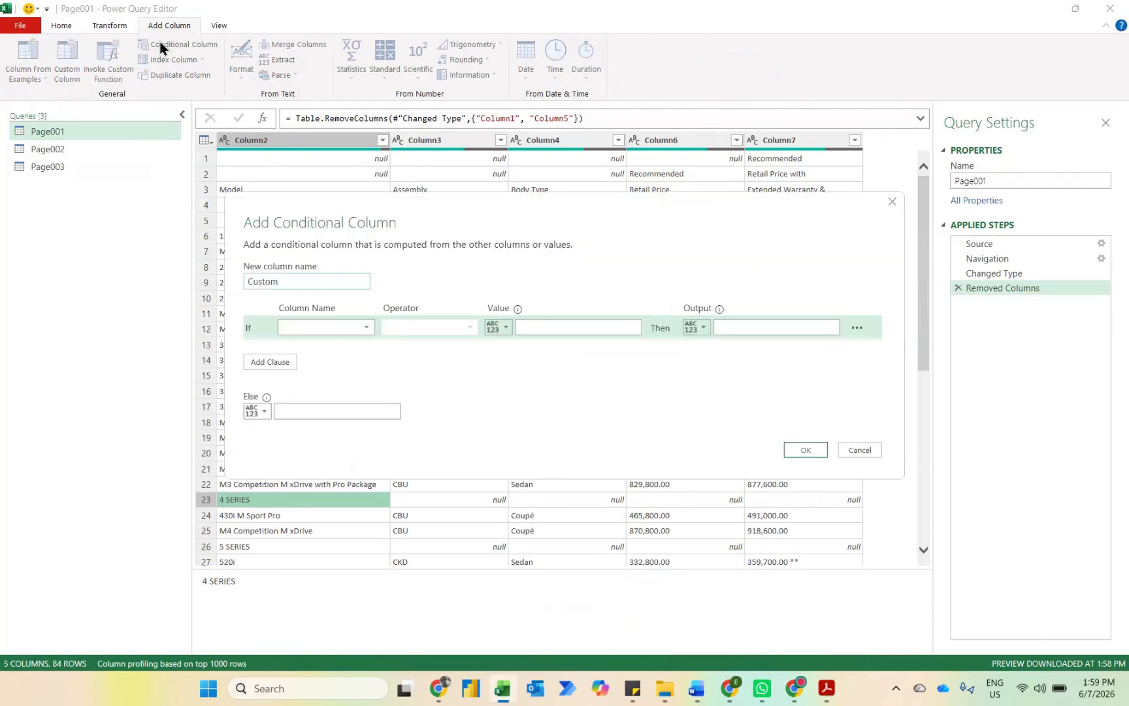
click(366, 327)
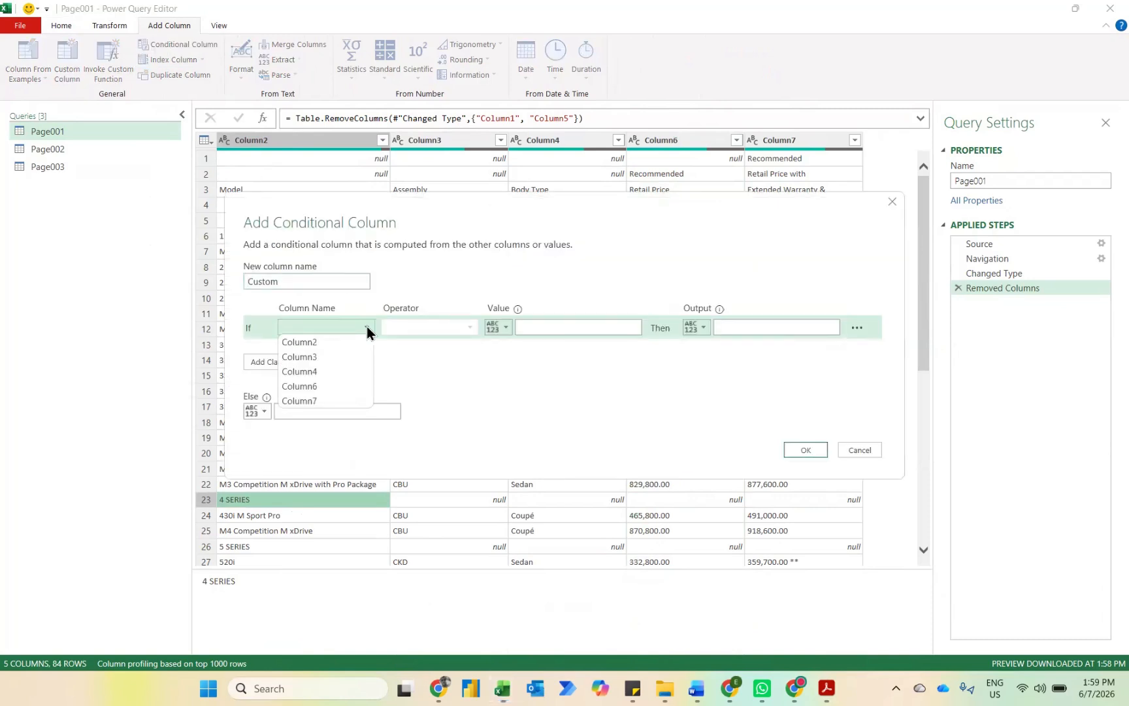
click(343, 358)
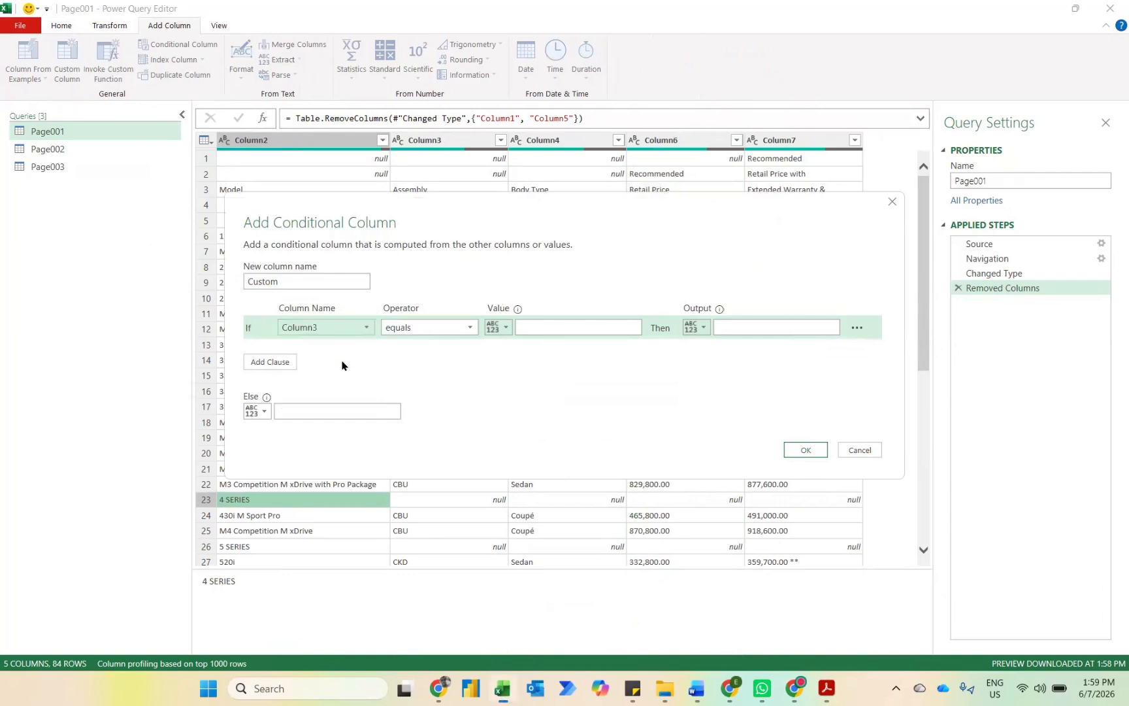
click(528, 328)
text(n)
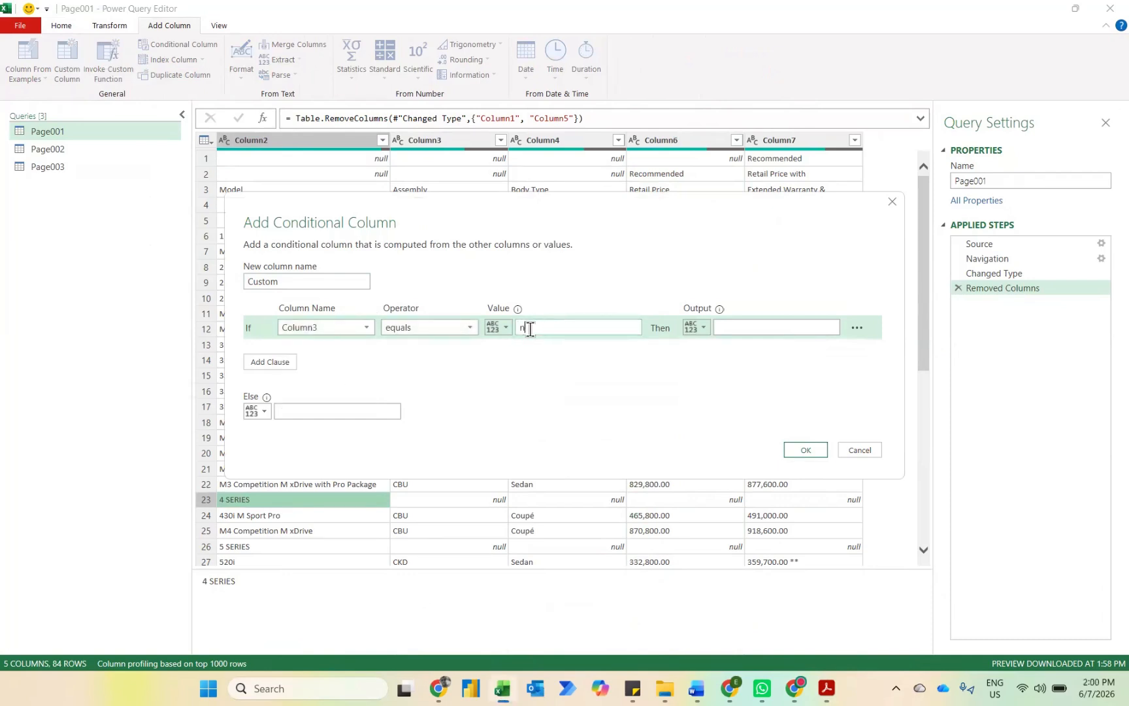
text(ull)
click(704, 328)
click(712, 358)
click(754, 330)
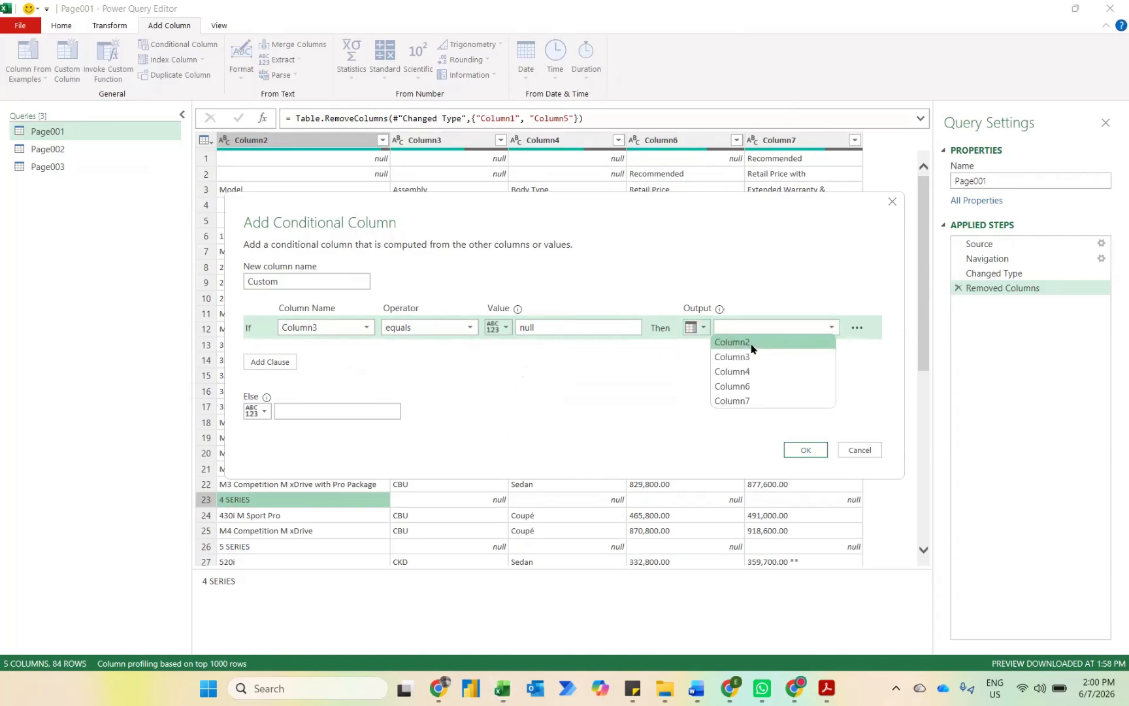
click(751, 343)
click(377, 407)
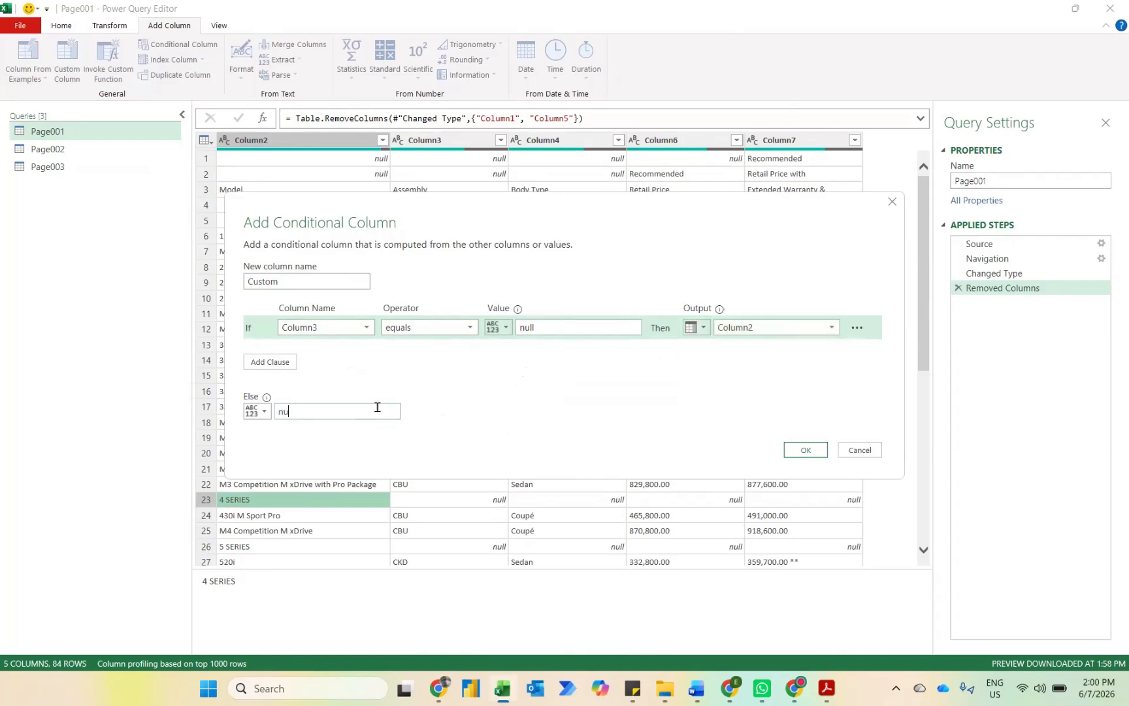
key(Return)
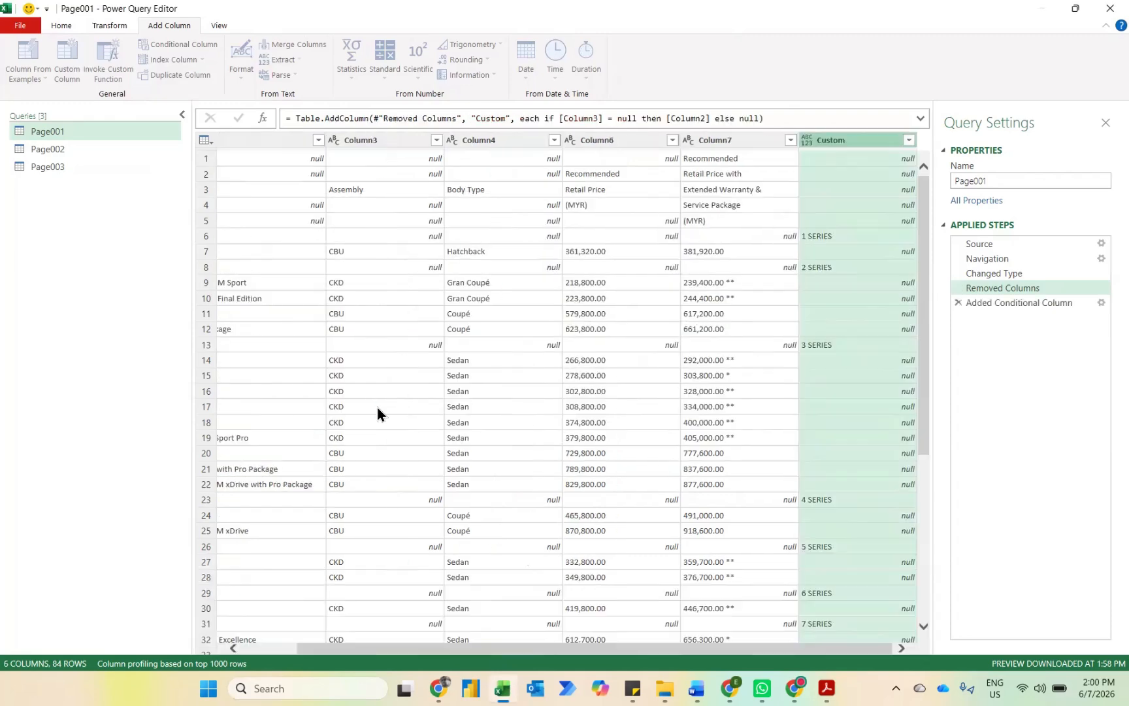
Step: Fill the Custom column's series values down and move the column to the beginning of the table
right_click(854, 143)
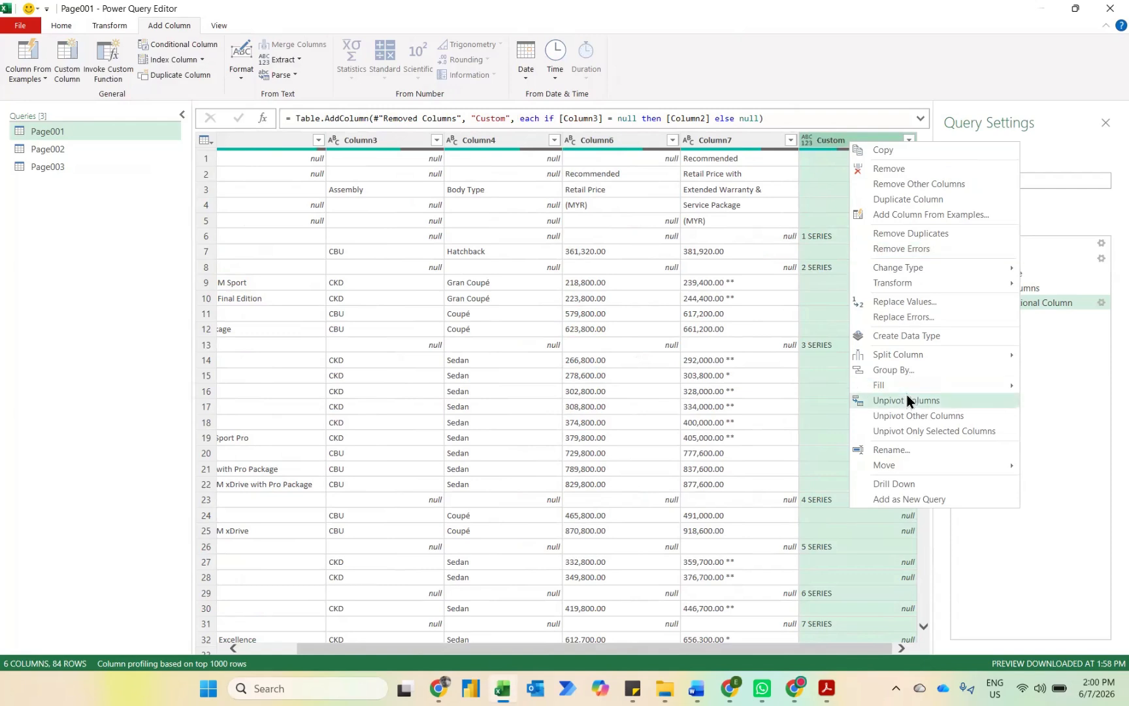
mouse_move(980, 385)
click(1033, 384)
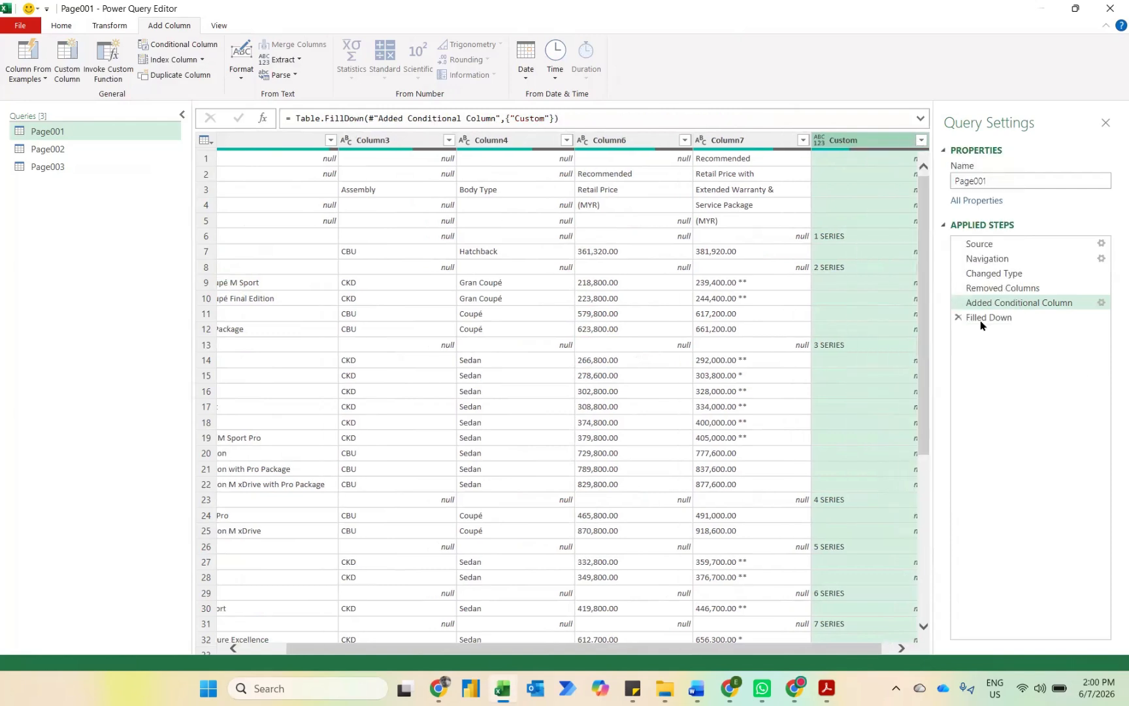
right_click(831, 147)
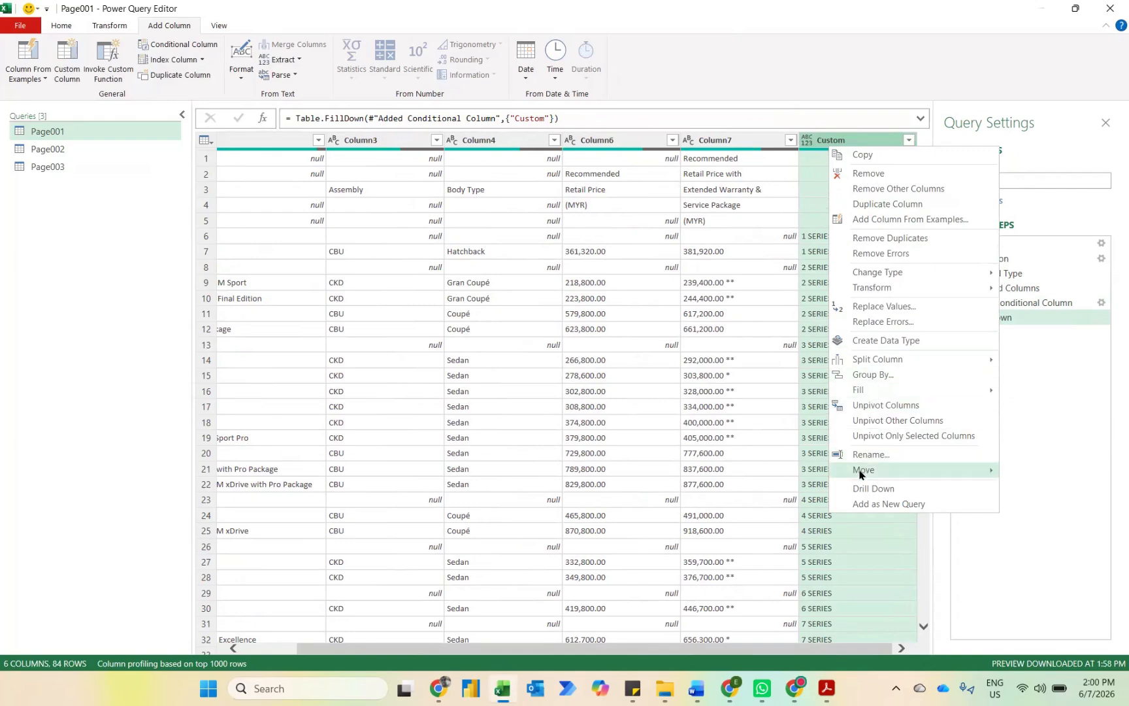
mouse_move(910, 472)
click(1036, 499)
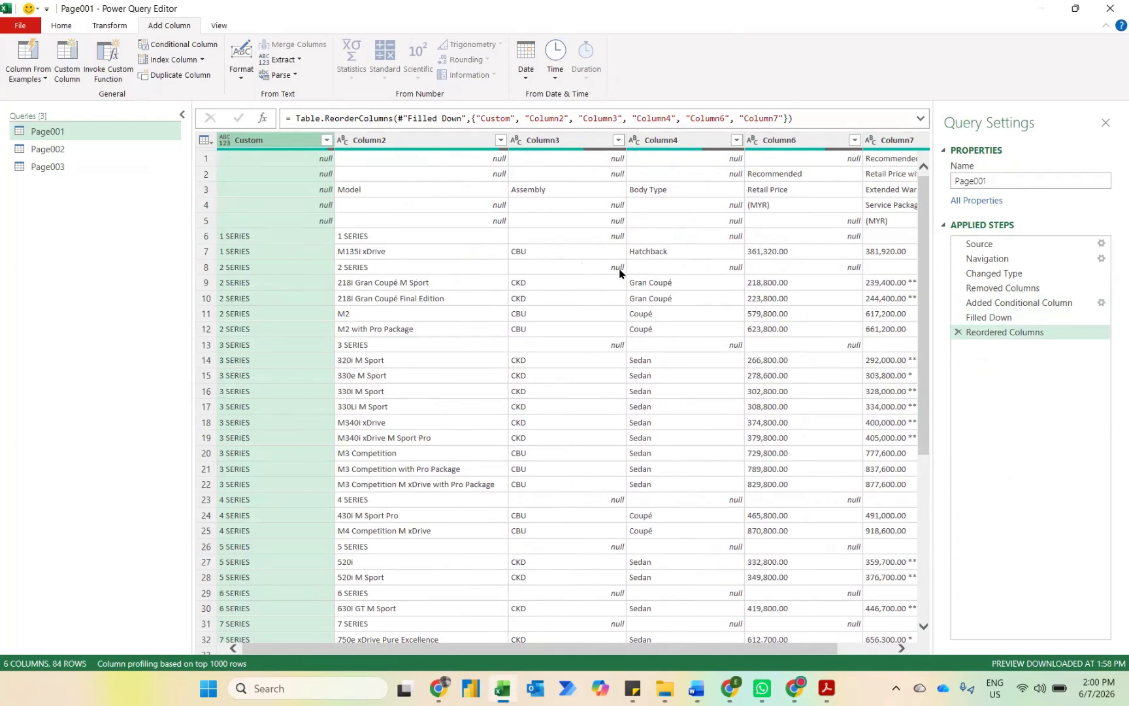
Step: Filter Column3 to exclude the null rows
click(617, 140)
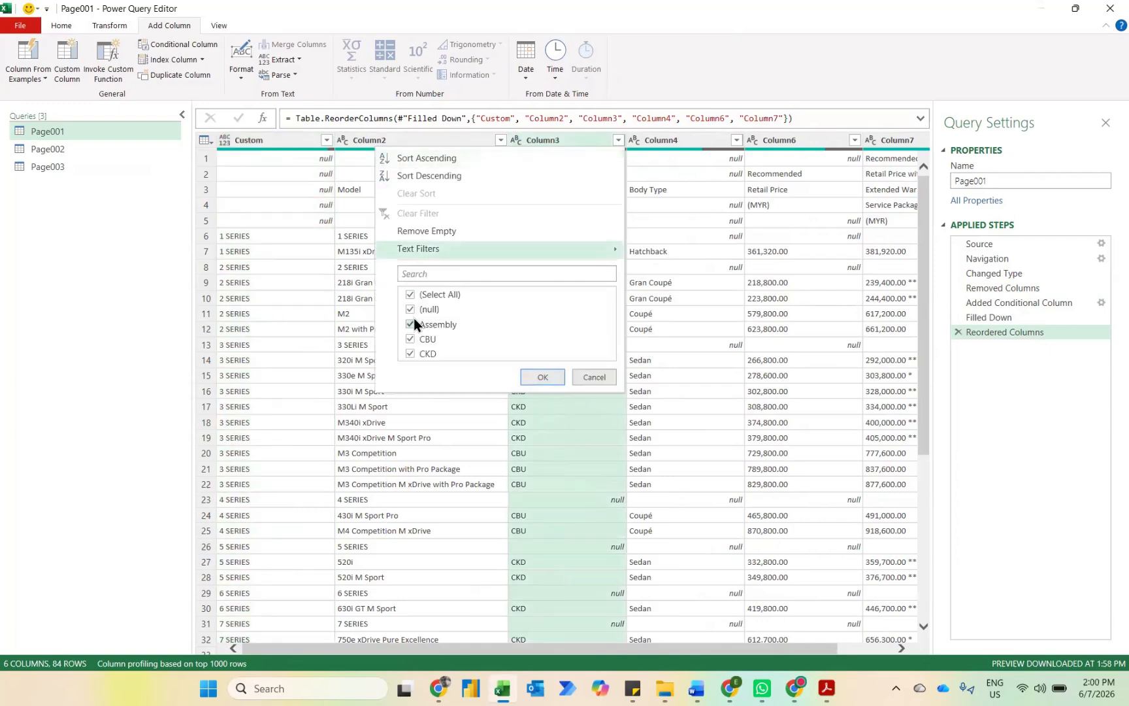
click(410, 310)
click(543, 377)
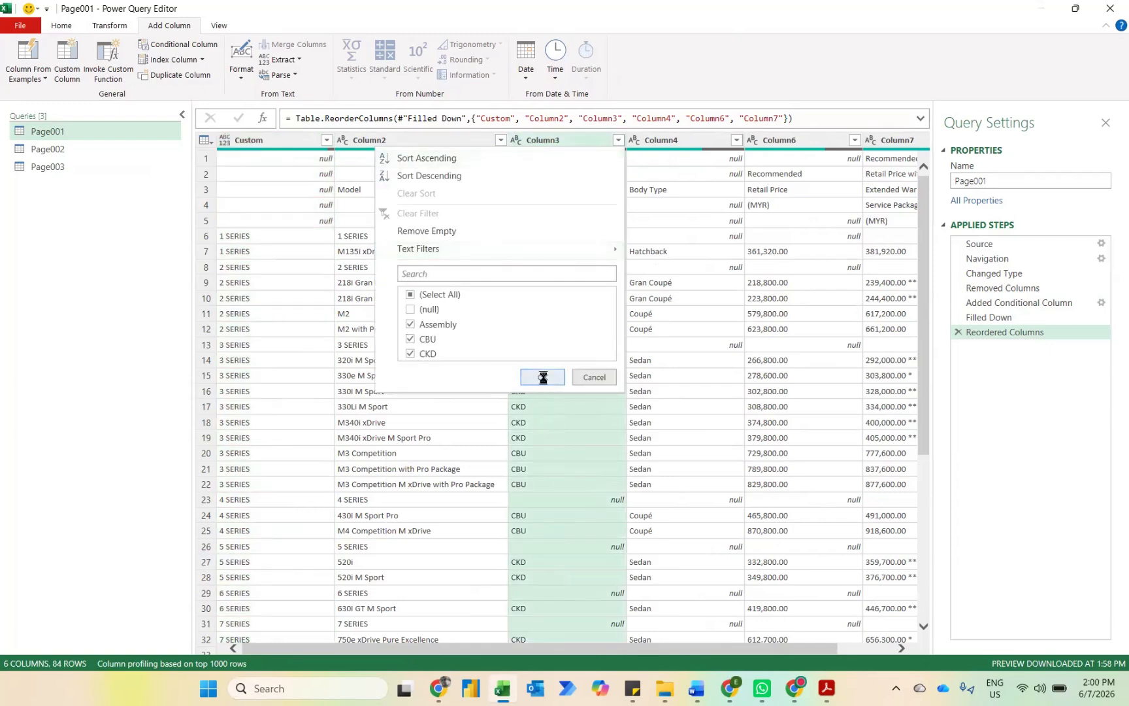
scroll(609, 343, right, 2)
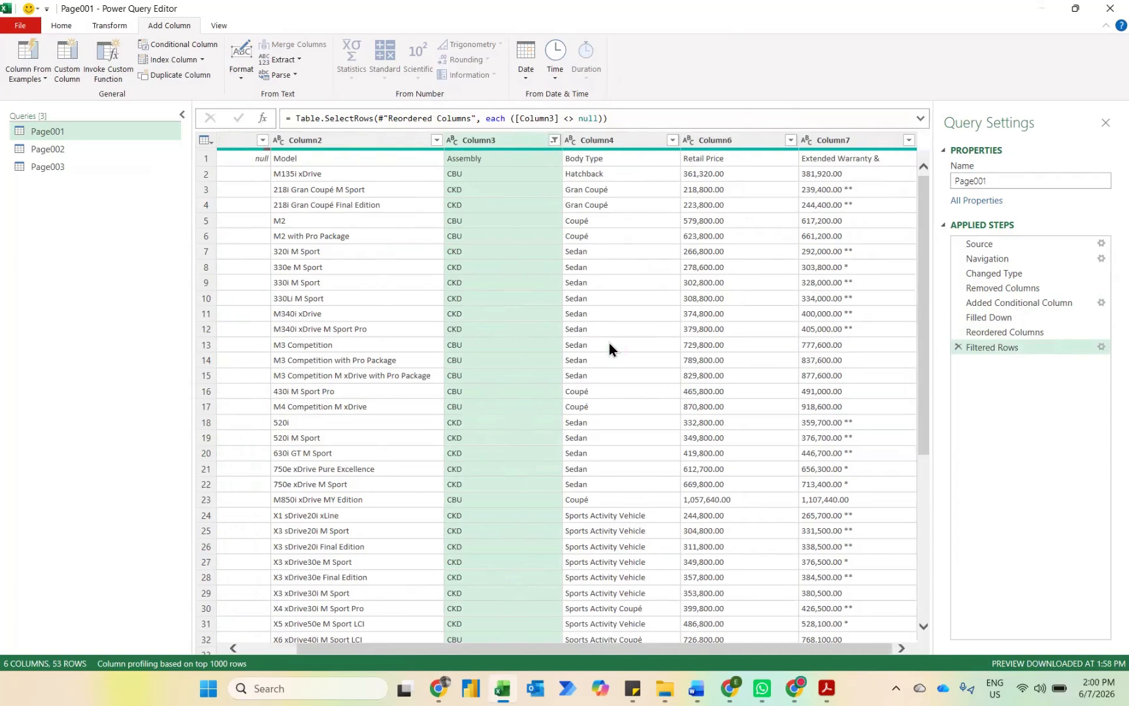
scroll(442, 301, left, 2)
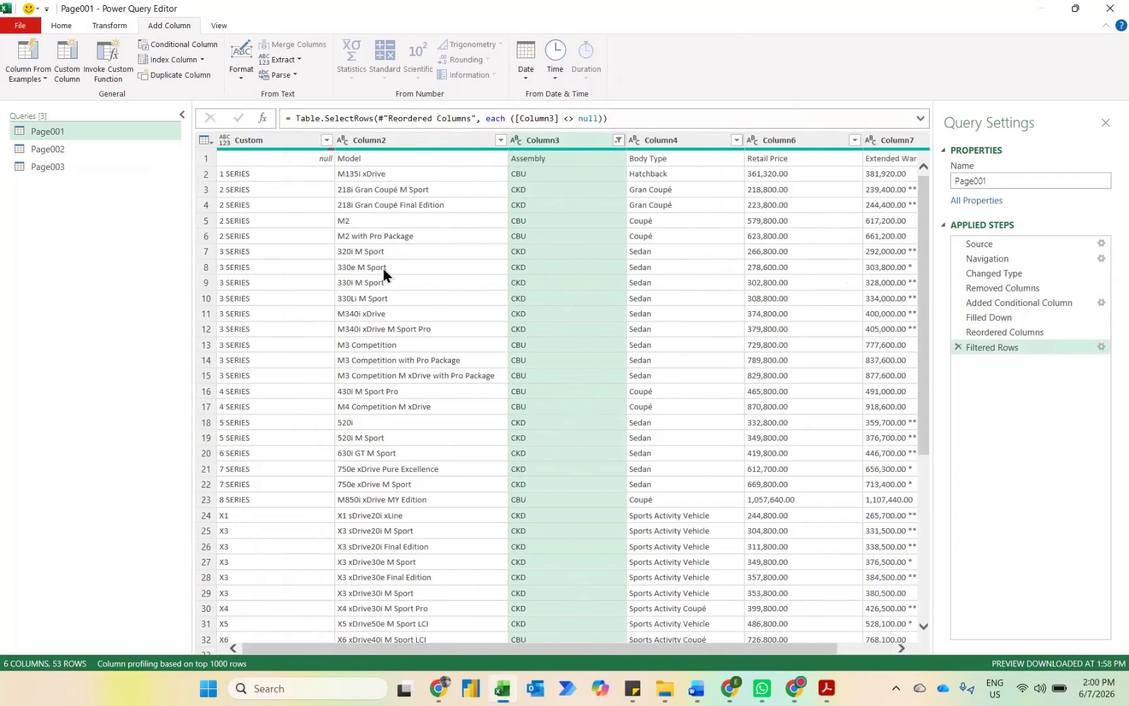
Step: Promote the first row of the Page001 query to column headers
click(109, 25)
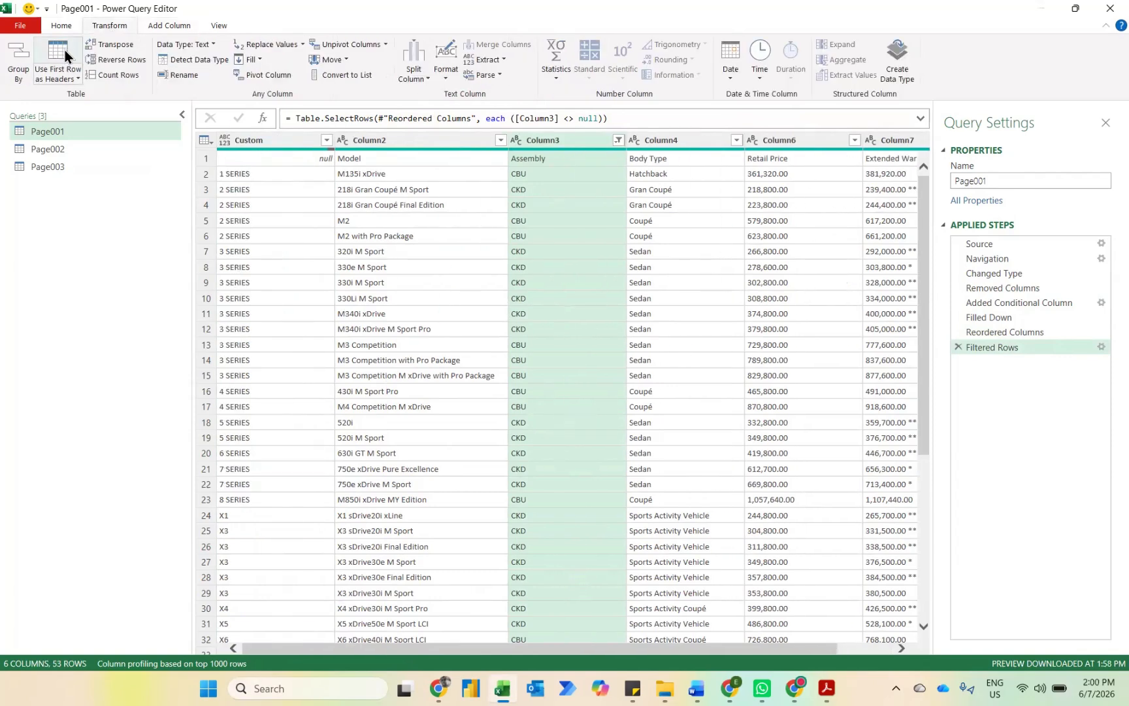
click(64, 25)
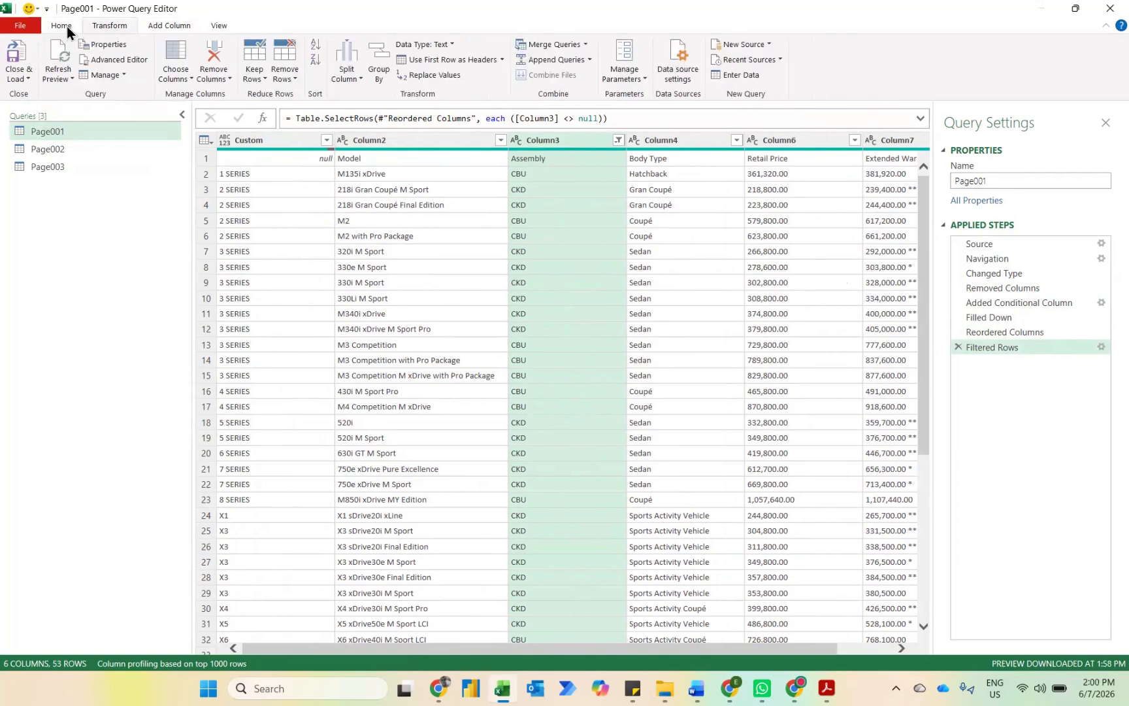
click(464, 65)
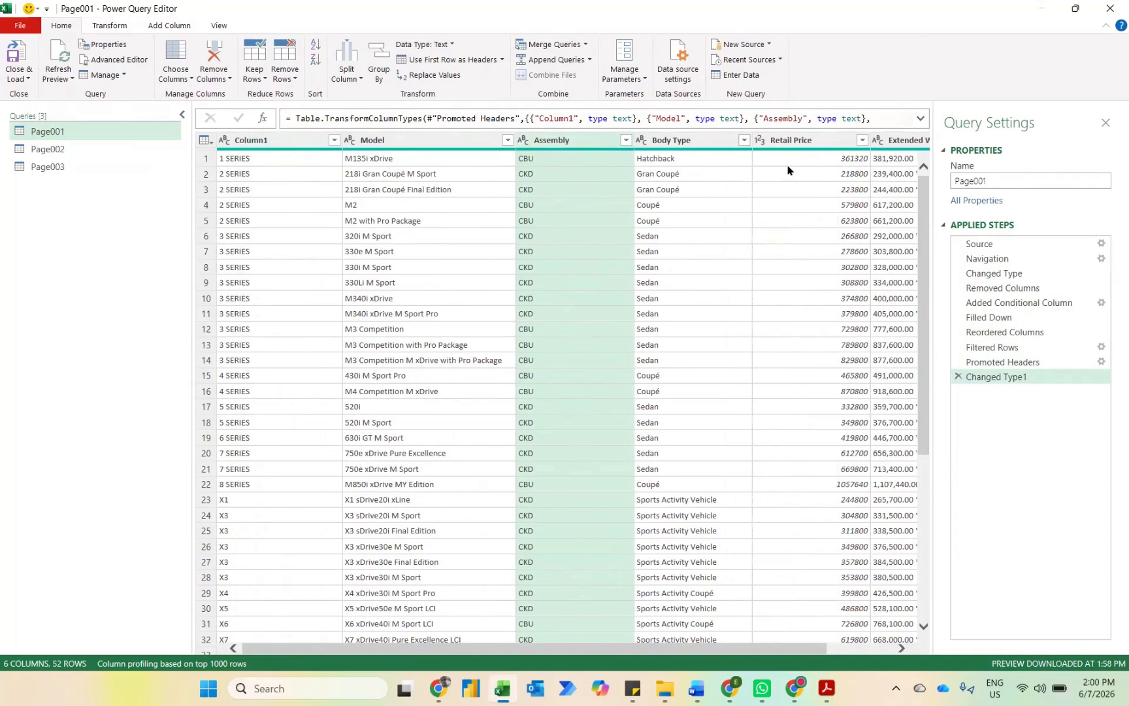
Step: Try to convert the Extended Warranty & column to Whole Number, replacing the current conversion, and inspect the second row's result
scroll(788, 170, right, 3)
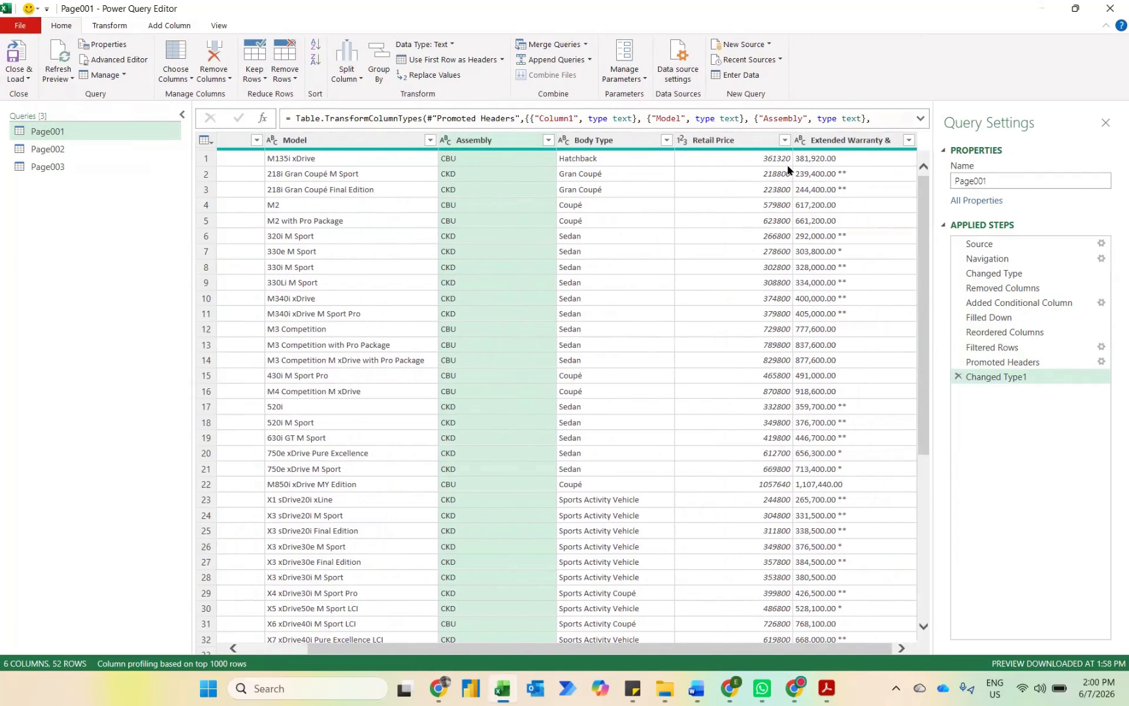
click(844, 175)
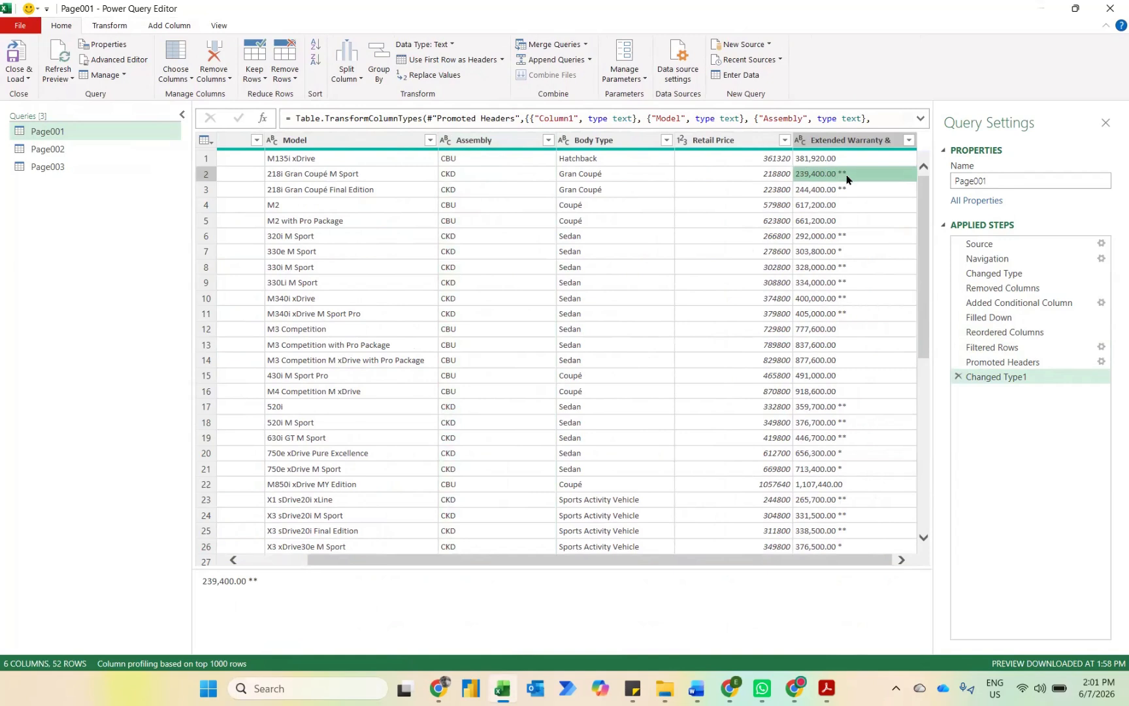
click(800, 140)
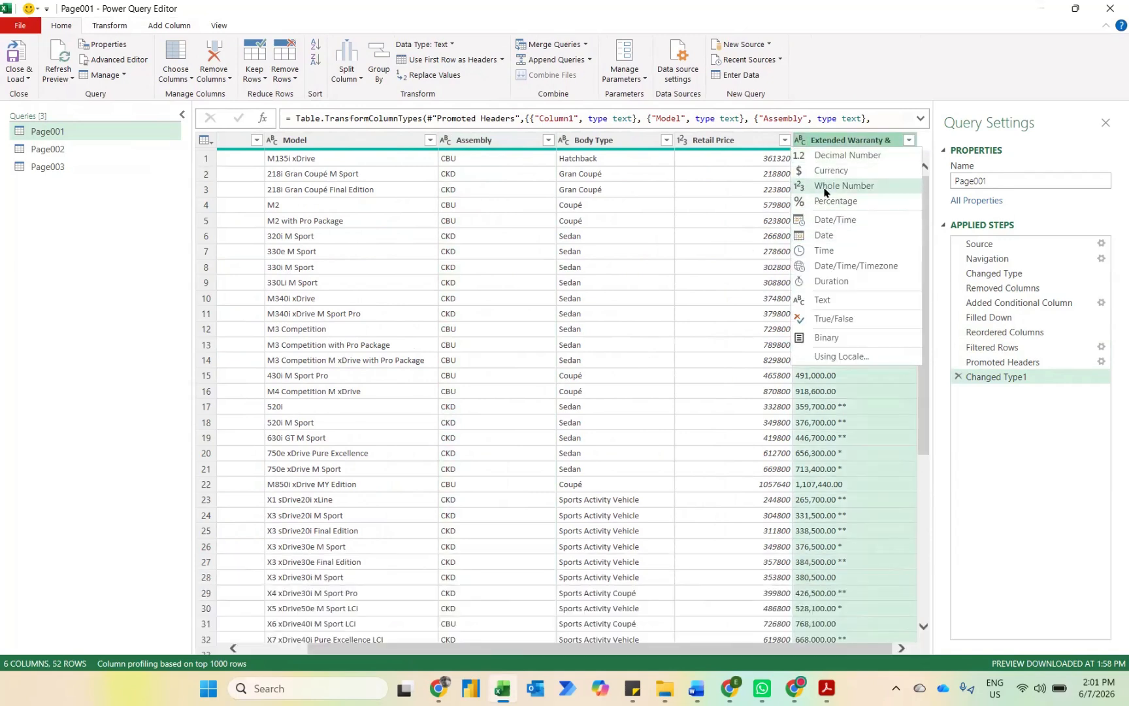
click(824, 188)
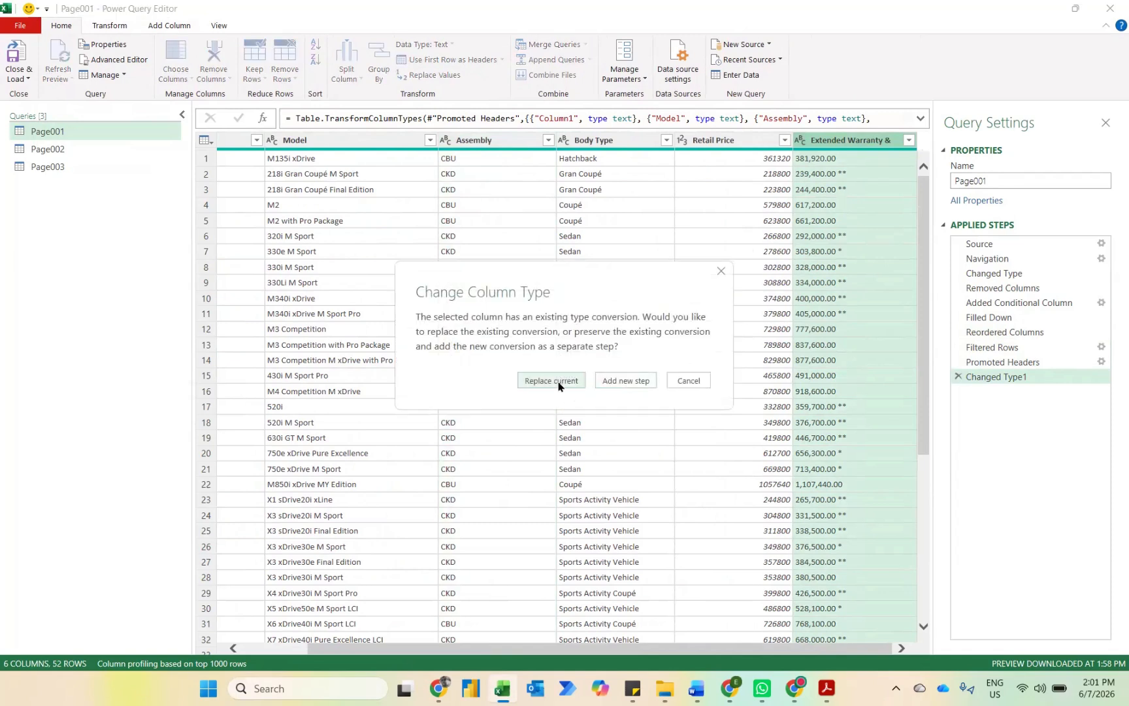
click(556, 385)
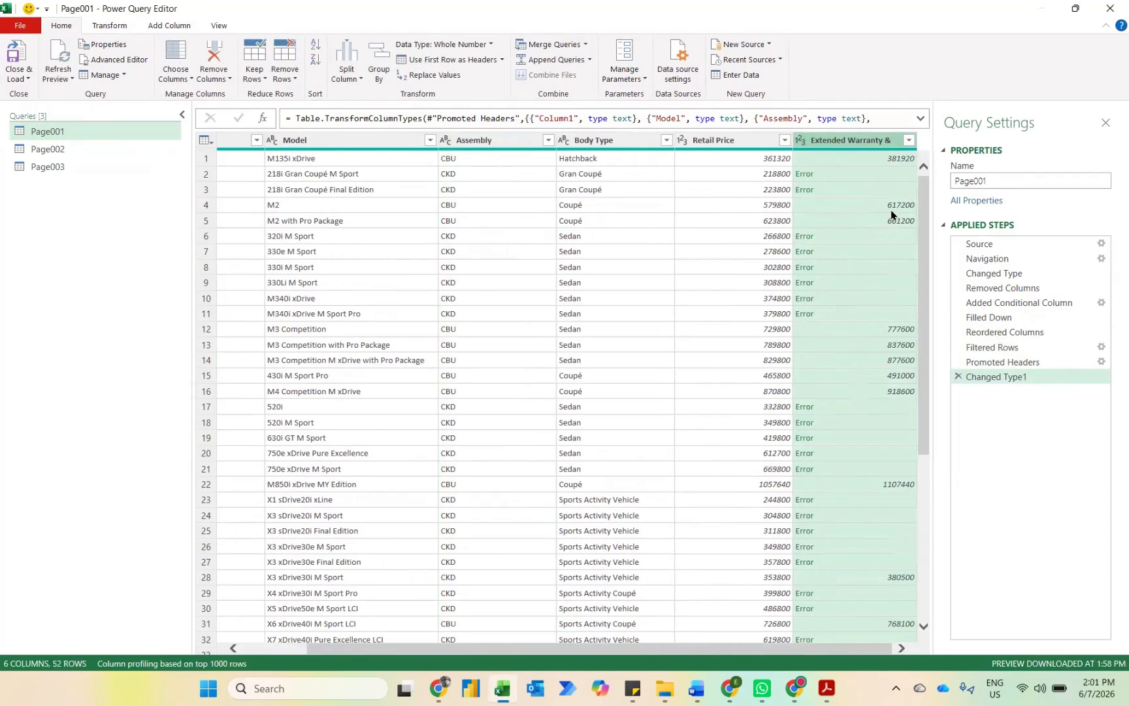
click(832, 179)
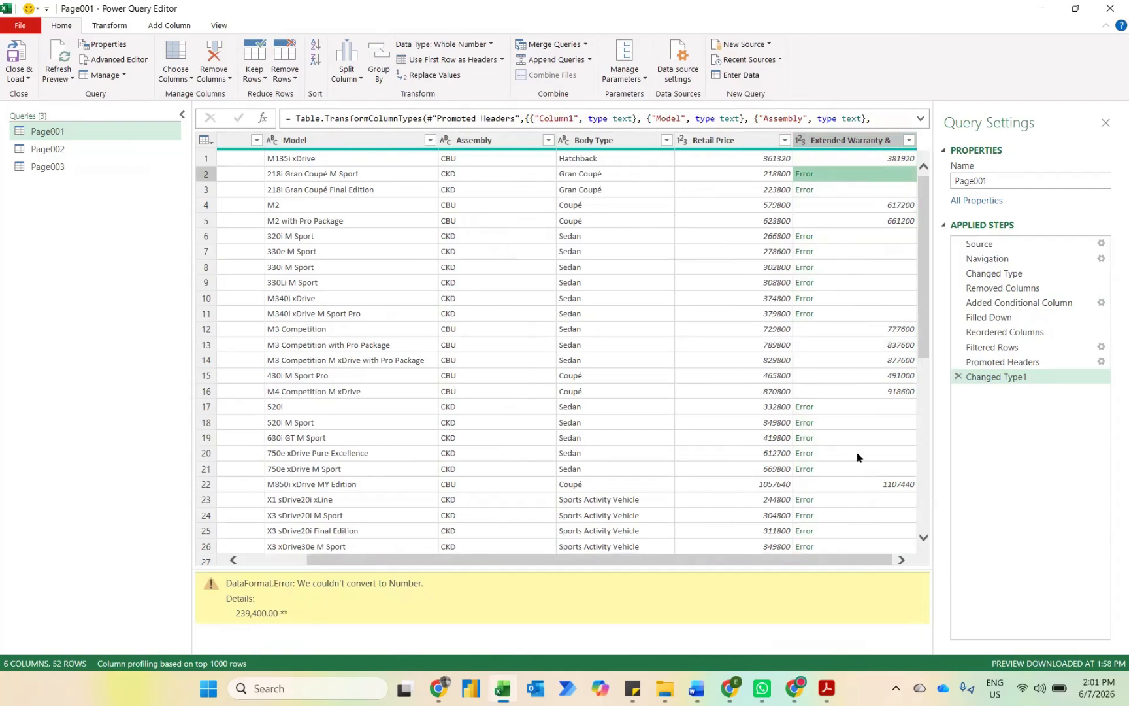
Step: Delete the Changed Type1 step and split the Extended Warranty & column at each occurrence of the custom delimiter *
click(958, 377)
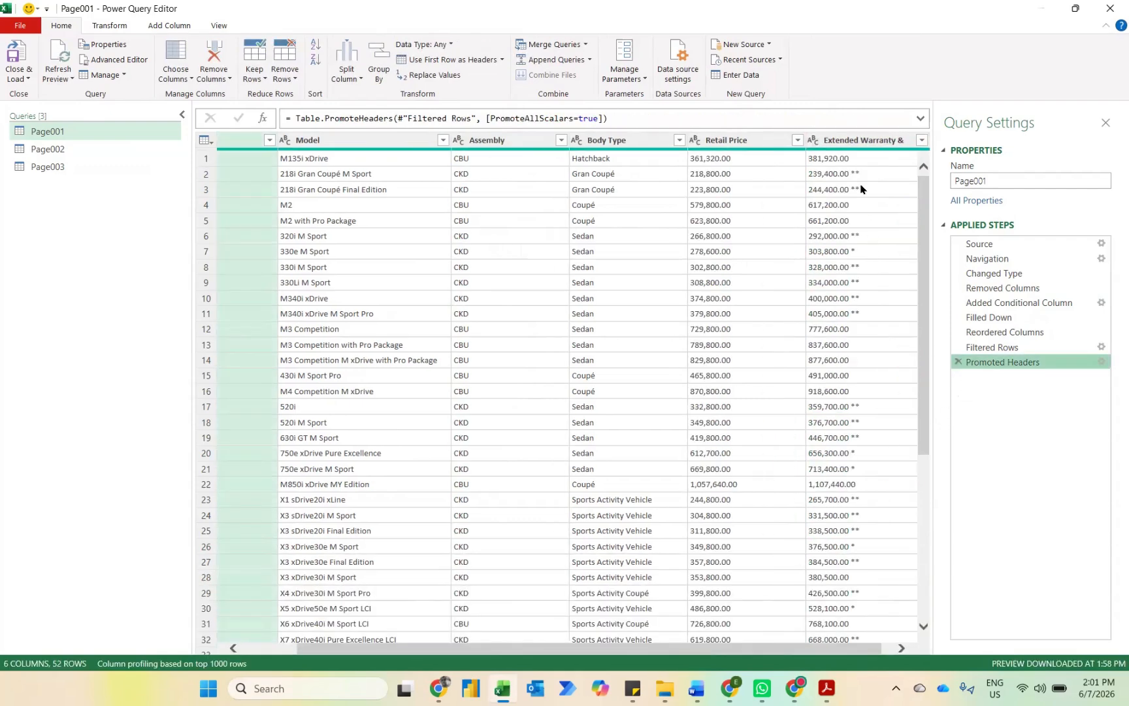
click(849, 142)
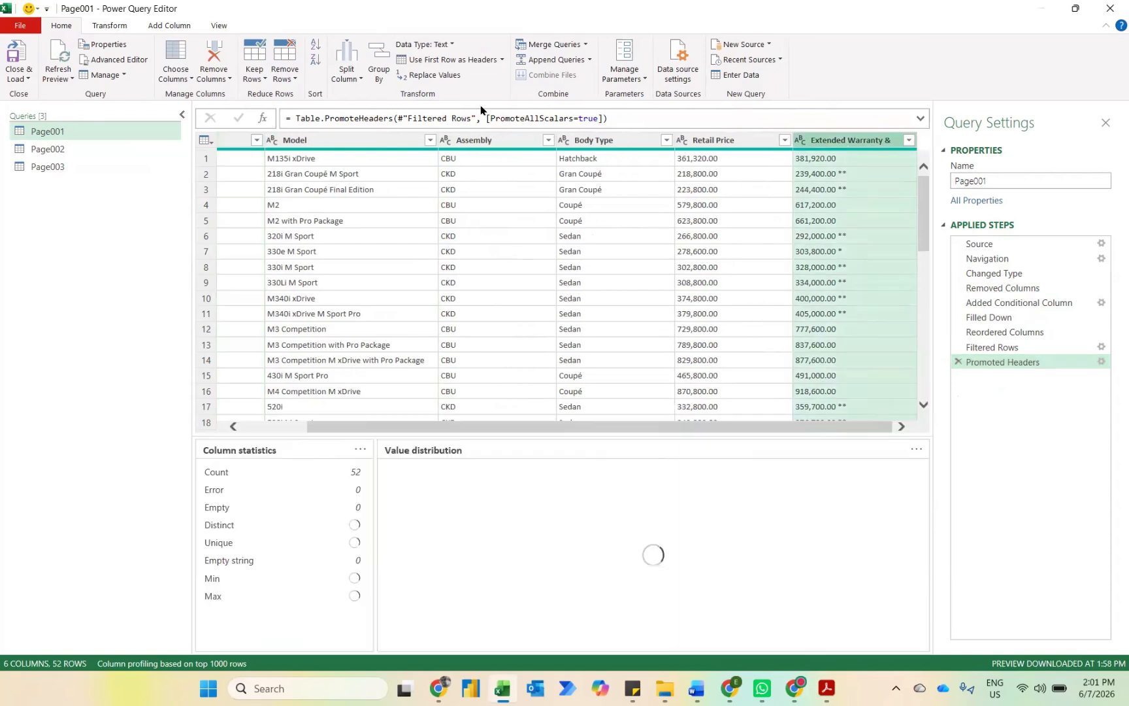
click(347, 70)
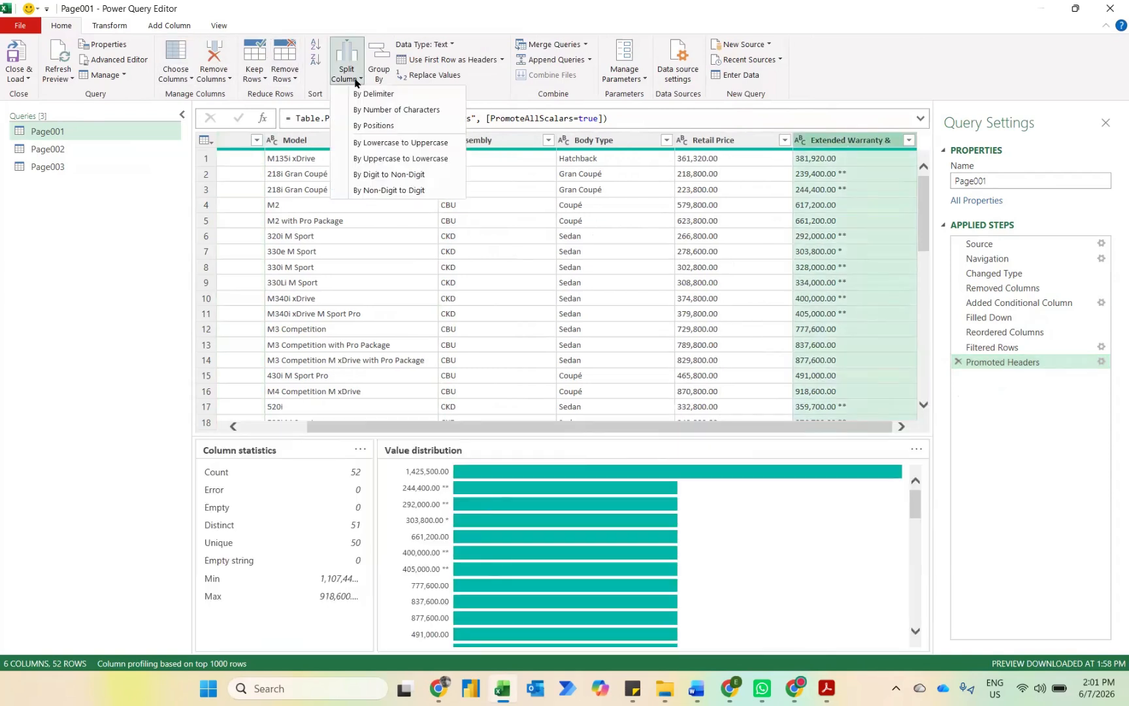
click(385, 94)
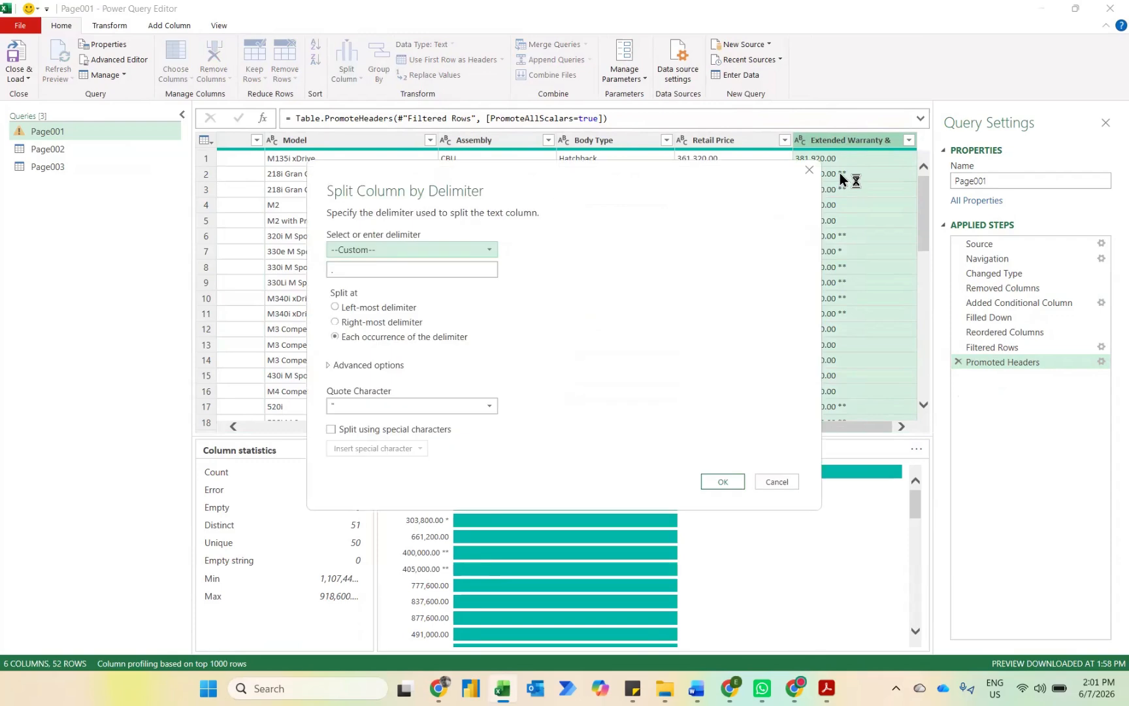
click(350, 269)
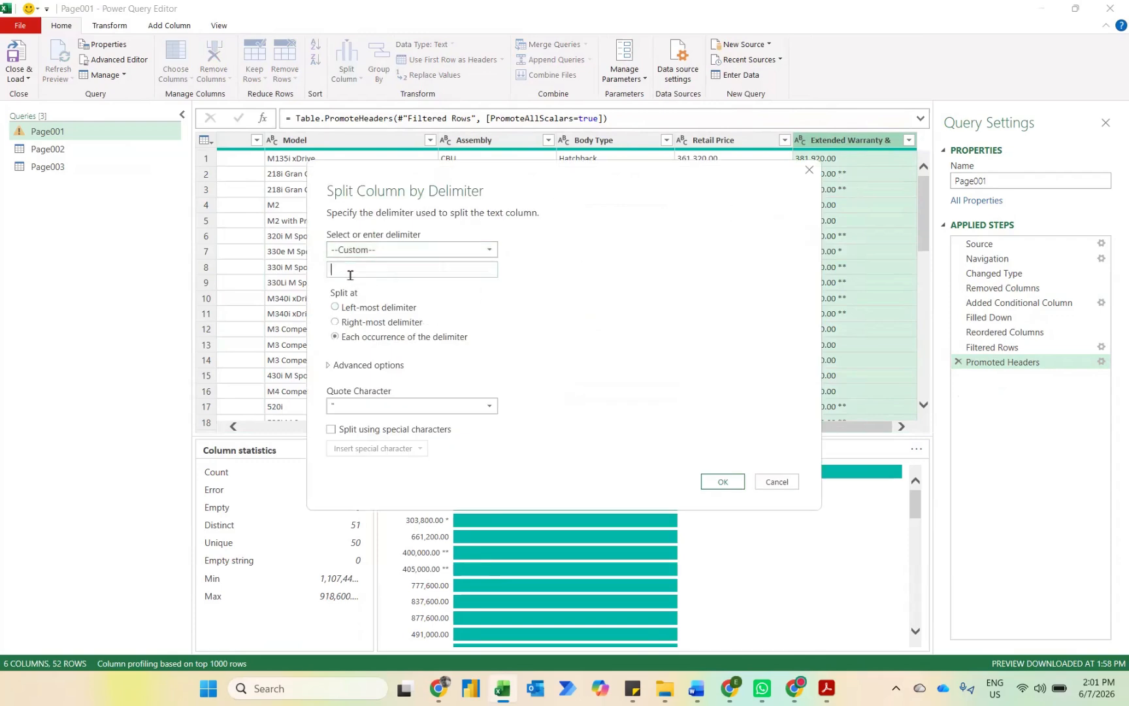
text(*)
click(720, 481)
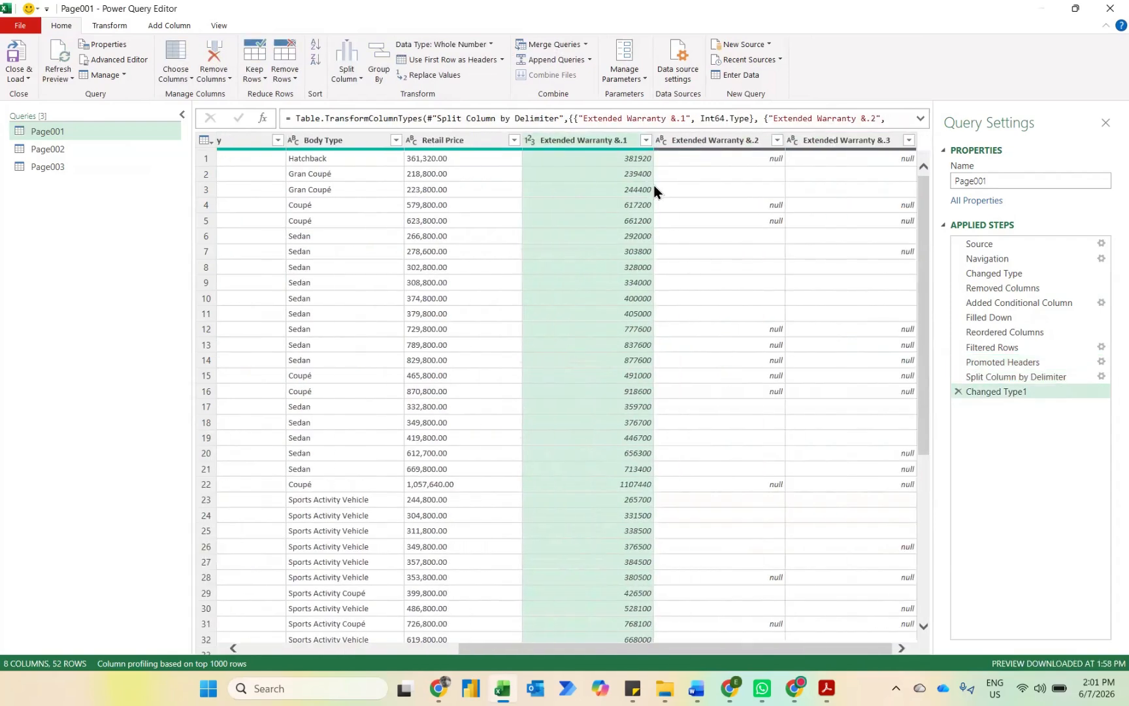
Step: Remove the Extended Warranty &.2 and Extended Warranty &.3 columns from the Page001 query
click(724, 136)
key(shift+Right)
key(Delete)
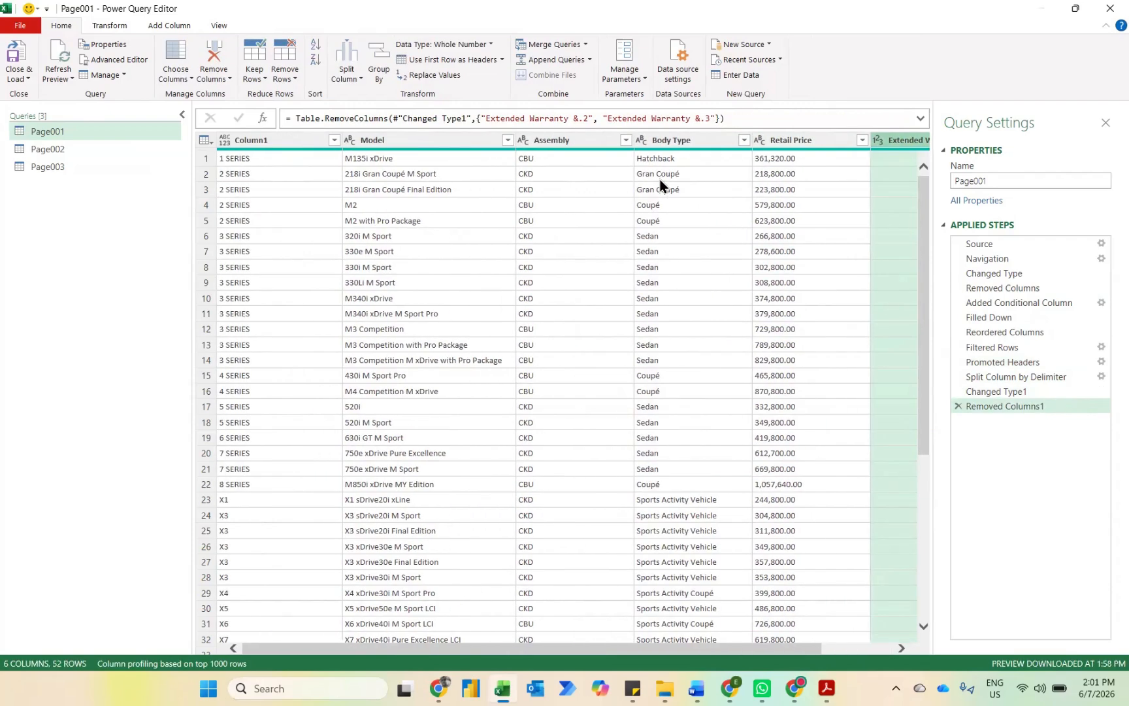
Step: Set the data type of Retail Price to Whole Number and of Column1 to Text
click(756, 142)
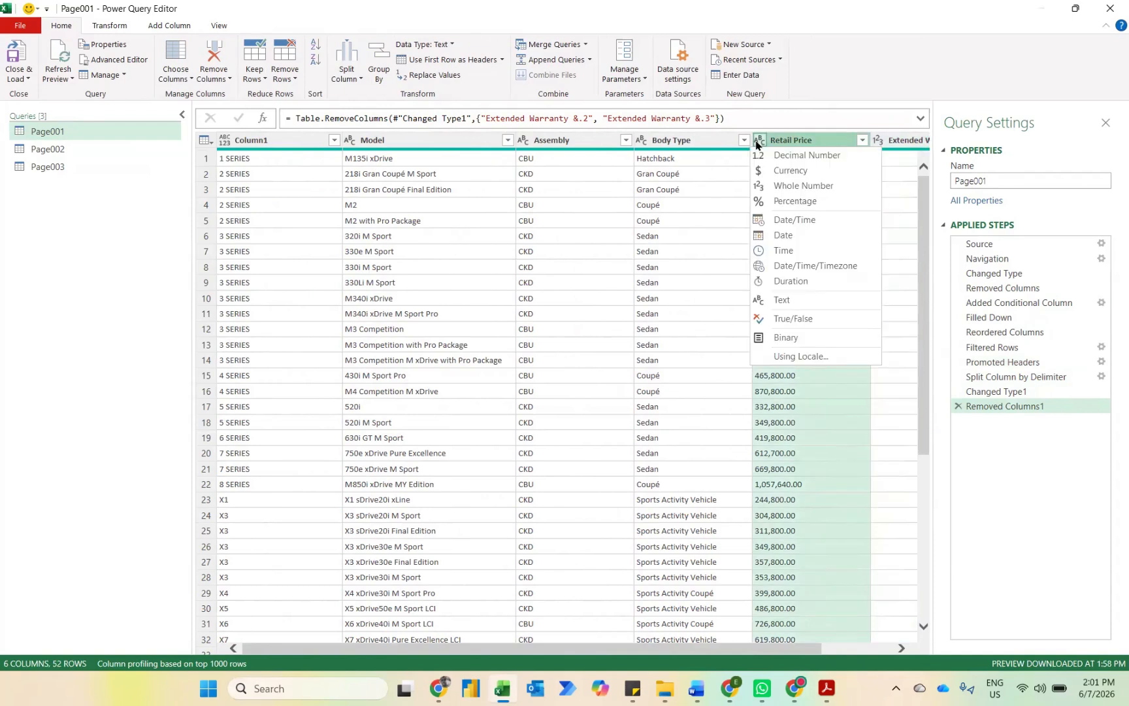
click(779, 185)
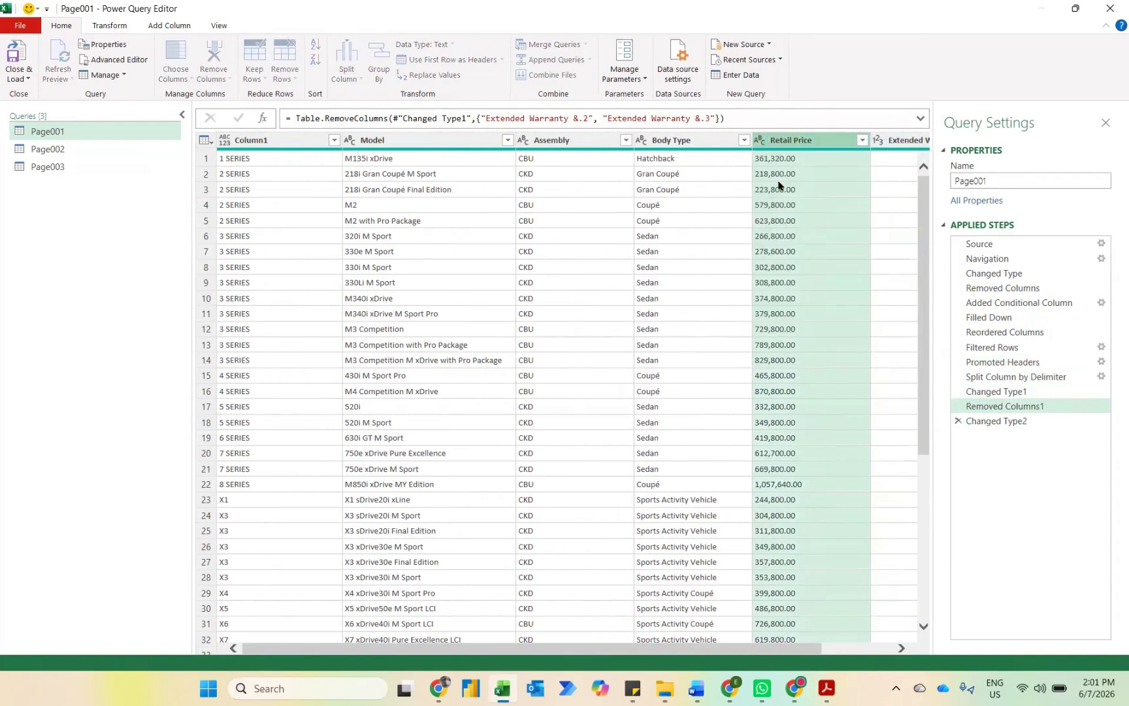
click(224, 142)
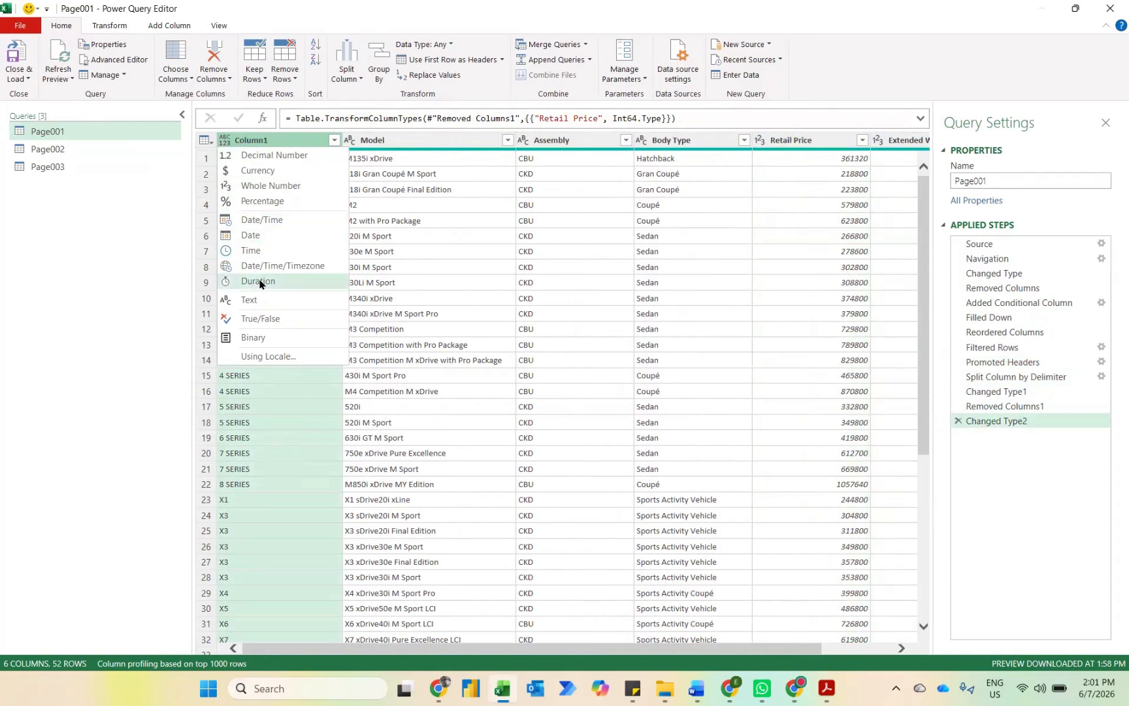
click(248, 300)
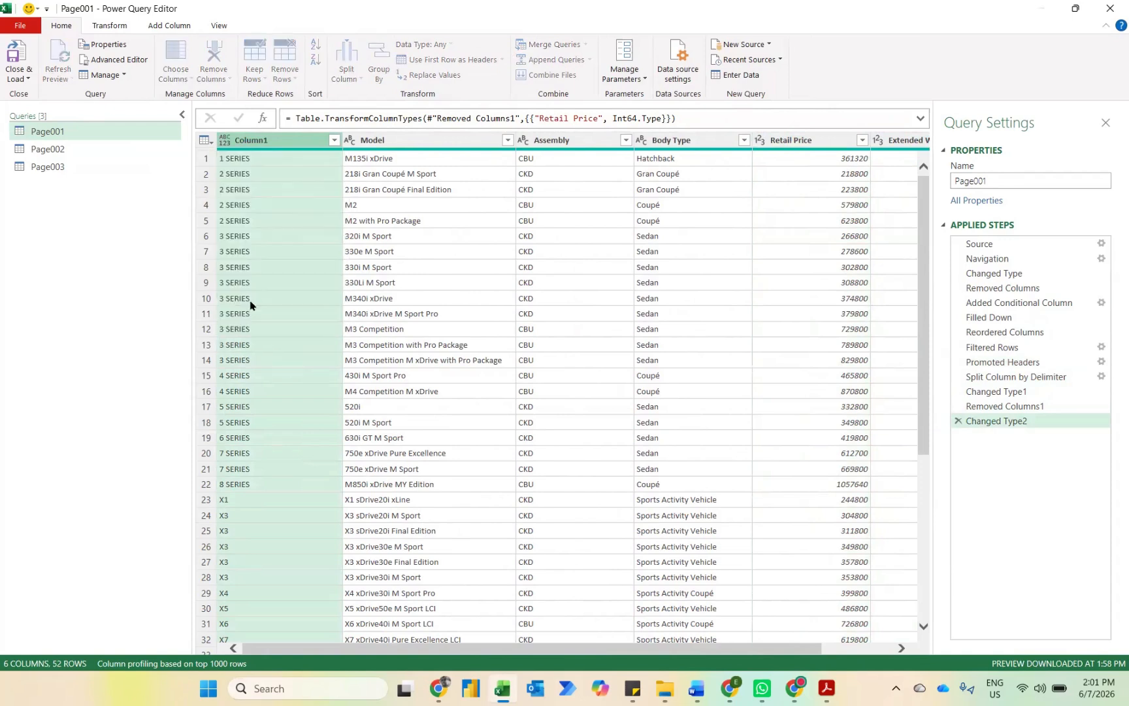
Step: Rename Column1 of the Page001 query as Brand
double_click(254, 141)
text(B)
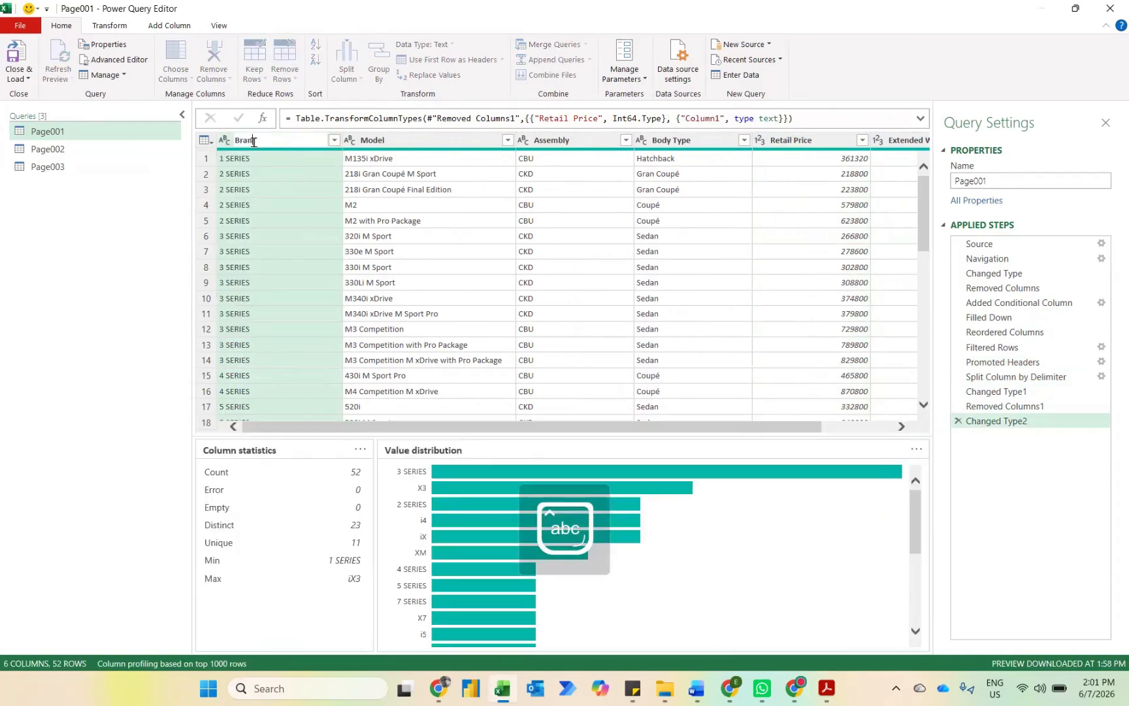
text(rand)
key(Return)
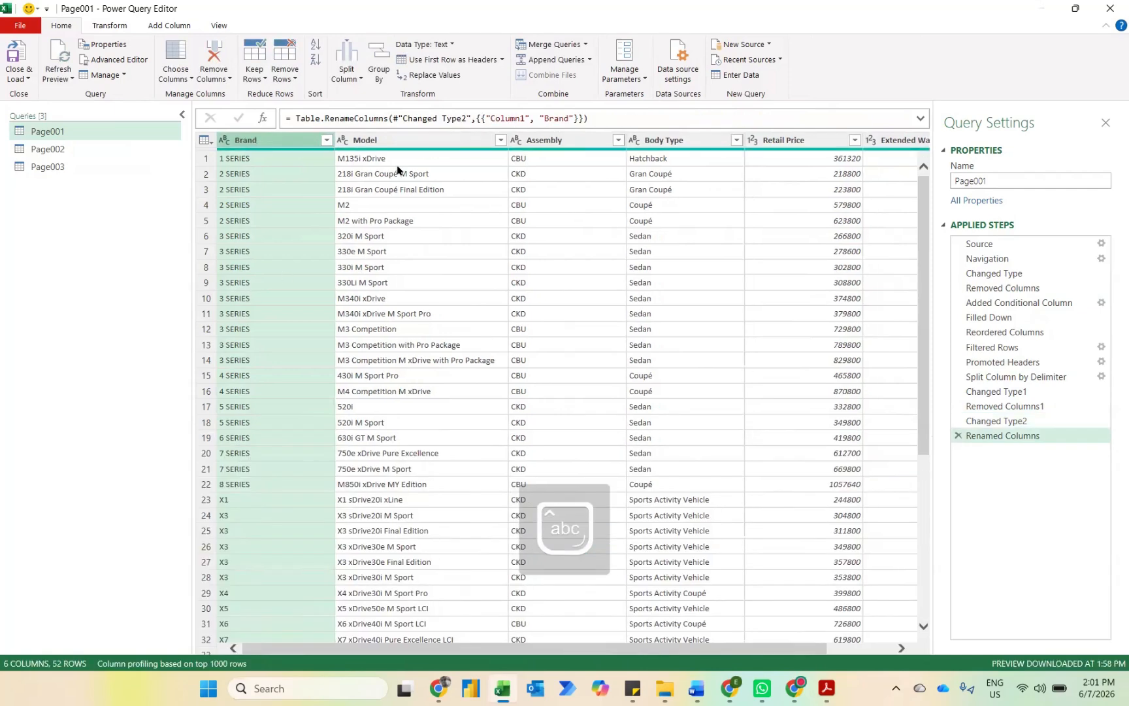
Step: Rename the Extended Warranty &.1 column as Retail Price (inc Warranty)
scroll(637, 178, right, 2)
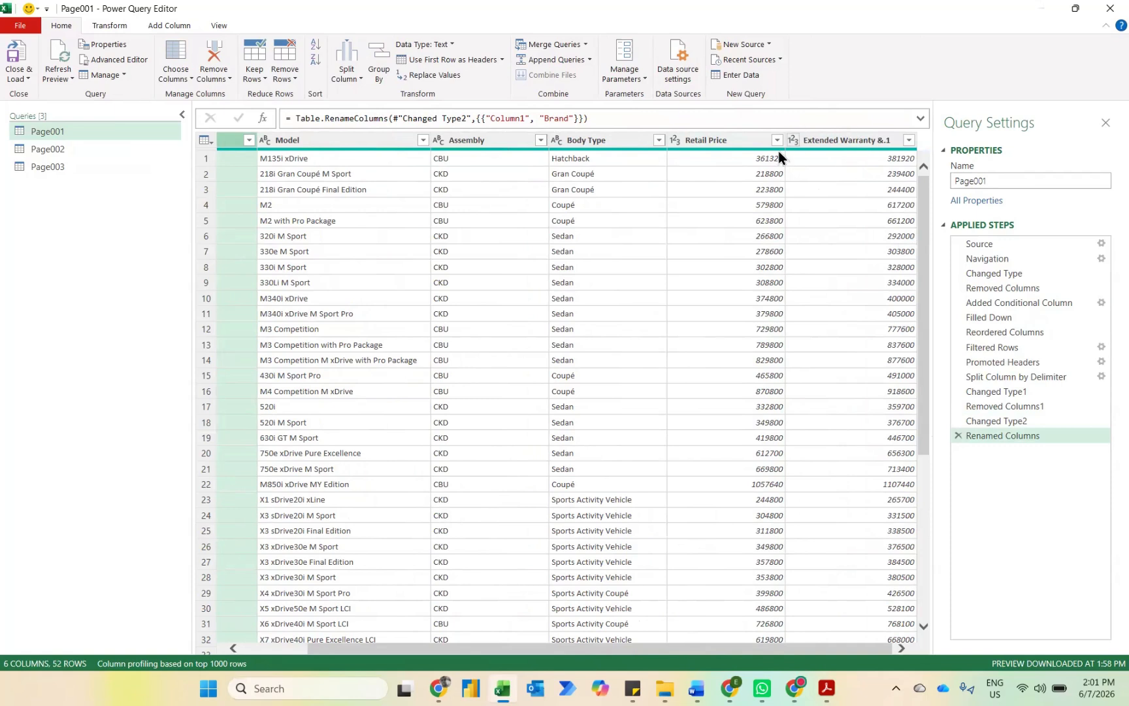
scroll(650, 212, left, 2)
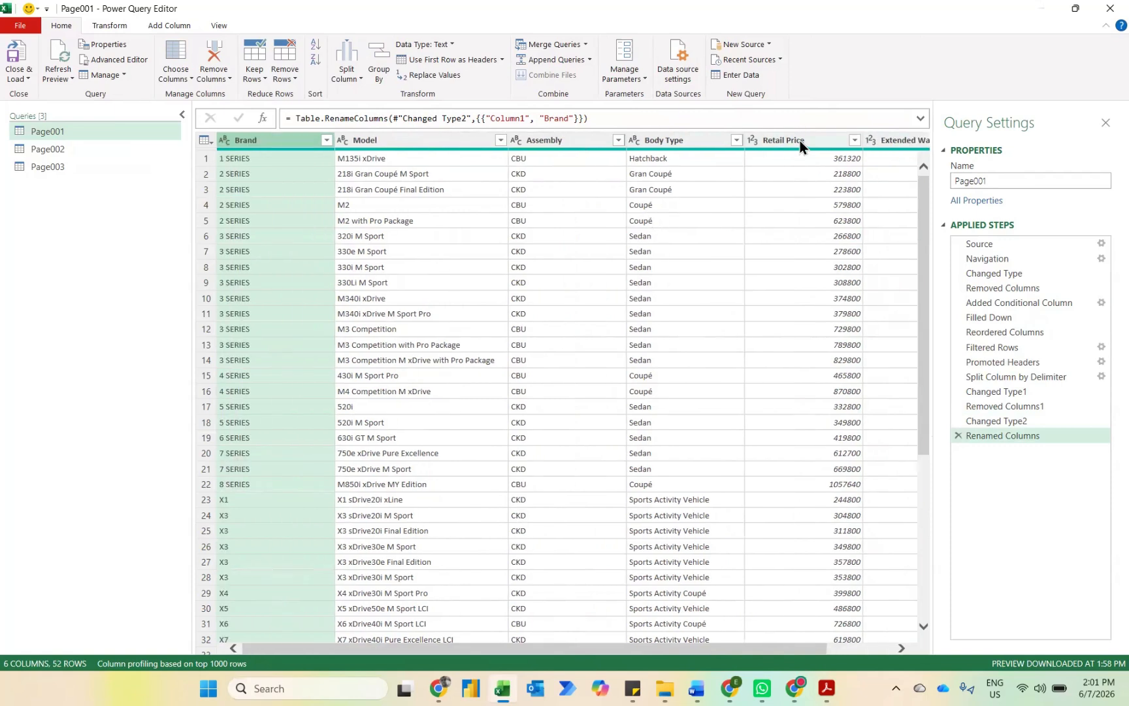
scroll(814, 293, right, 2)
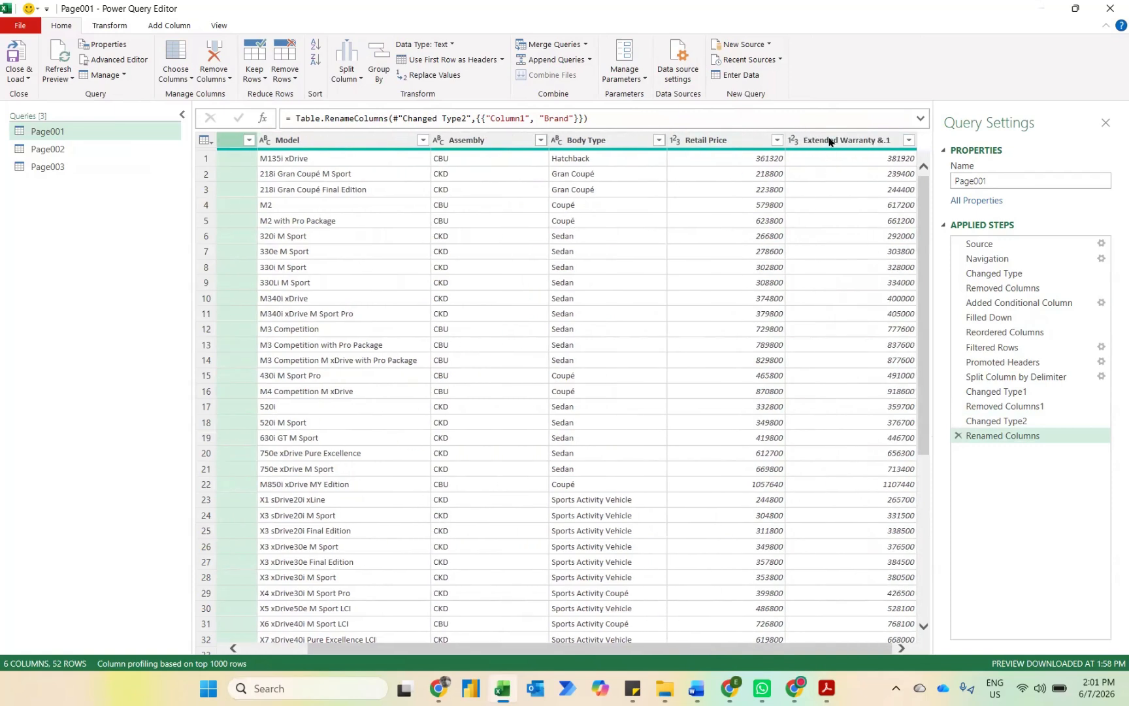
click(829, 140)
double_click(829, 140)
text(R)
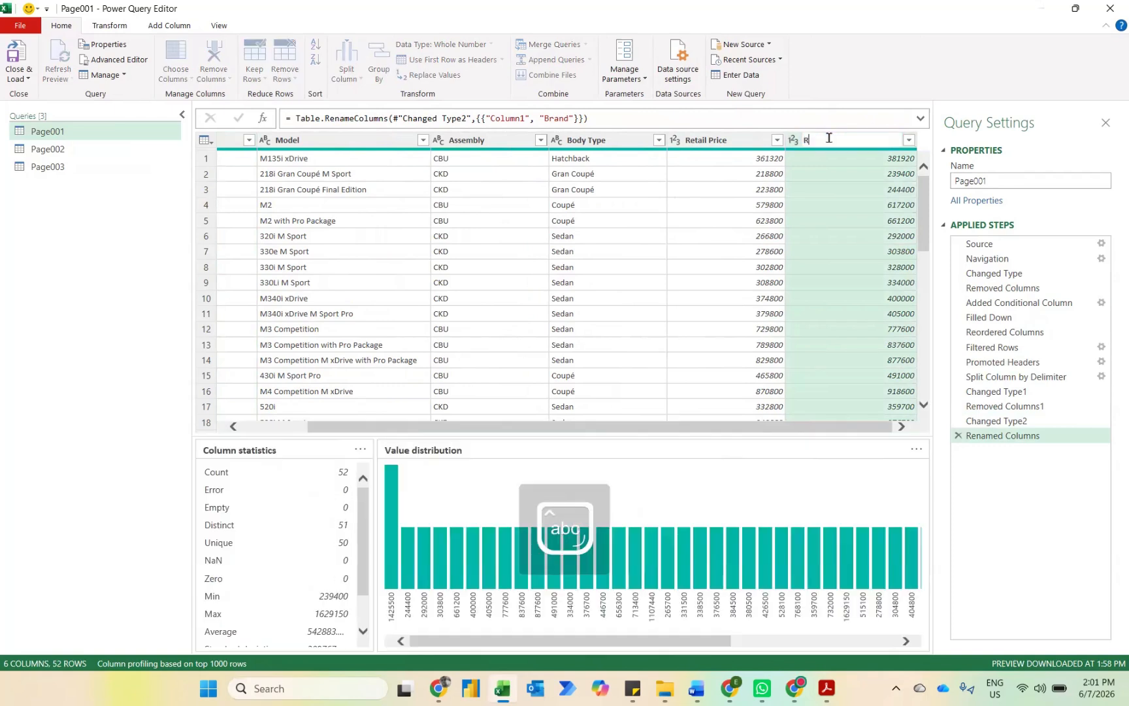
text(etail Price (inc)
key(Caps_Lock)
text(W)
key(Caps_Lock)
text(arranty))
key(Return)
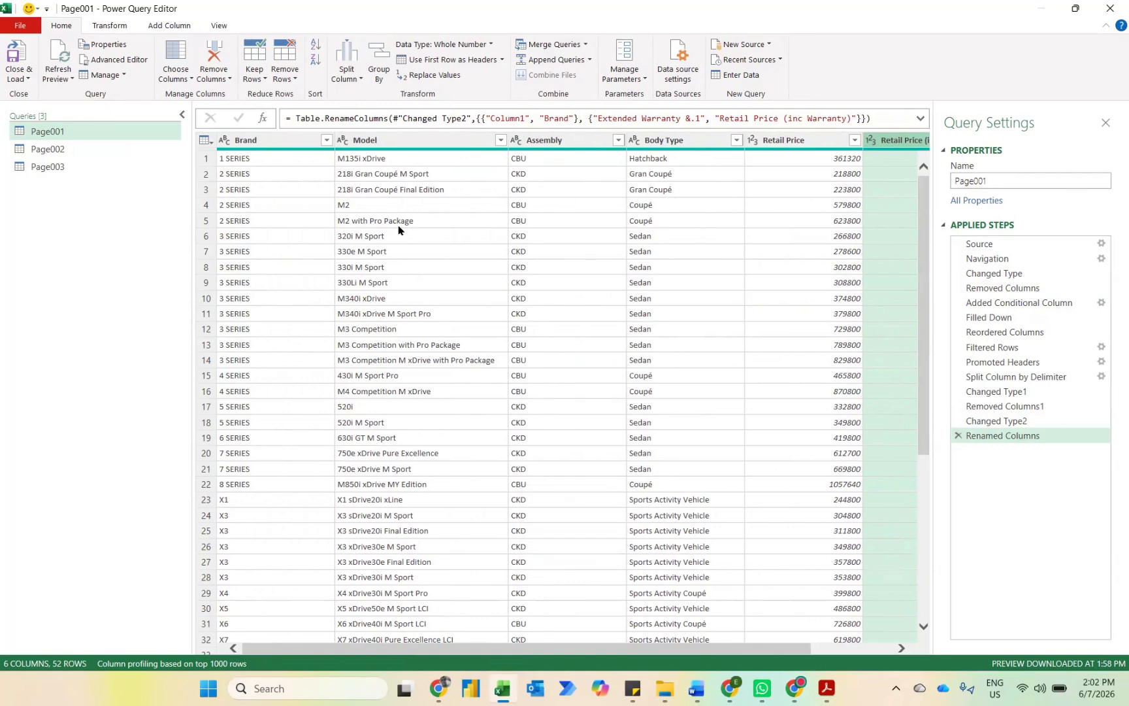
Step: Look over the Page002 and Page003 queries and remove Column1 from Page002
click(81, 157)
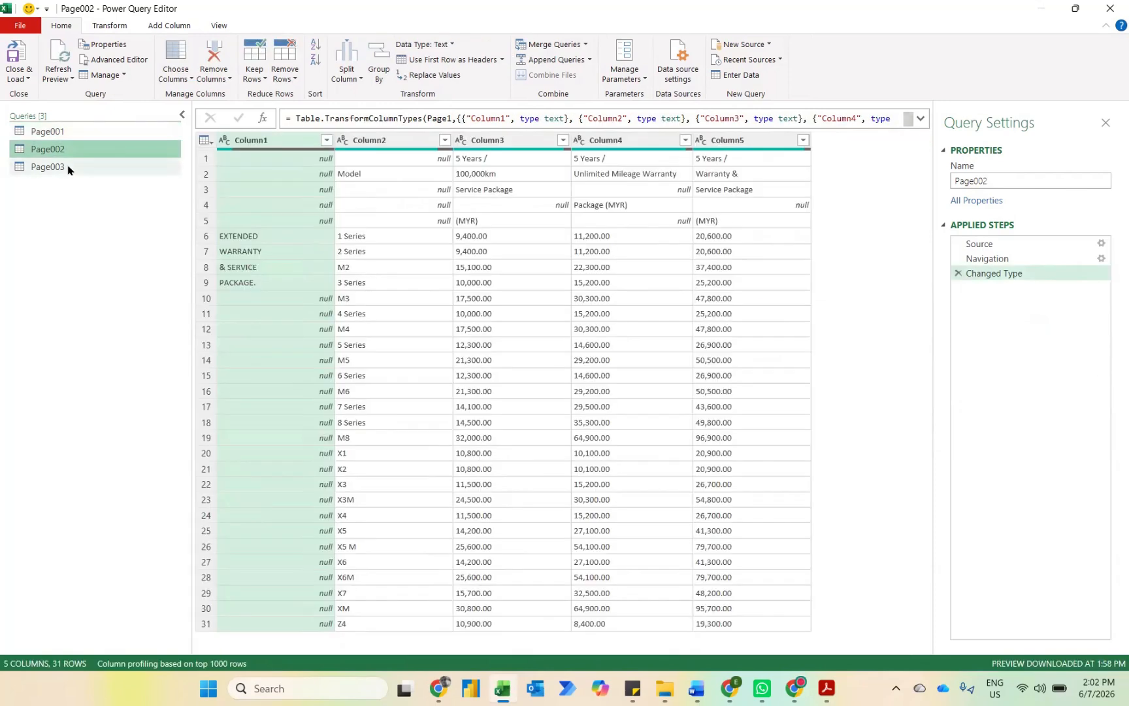
click(66, 167)
click(59, 150)
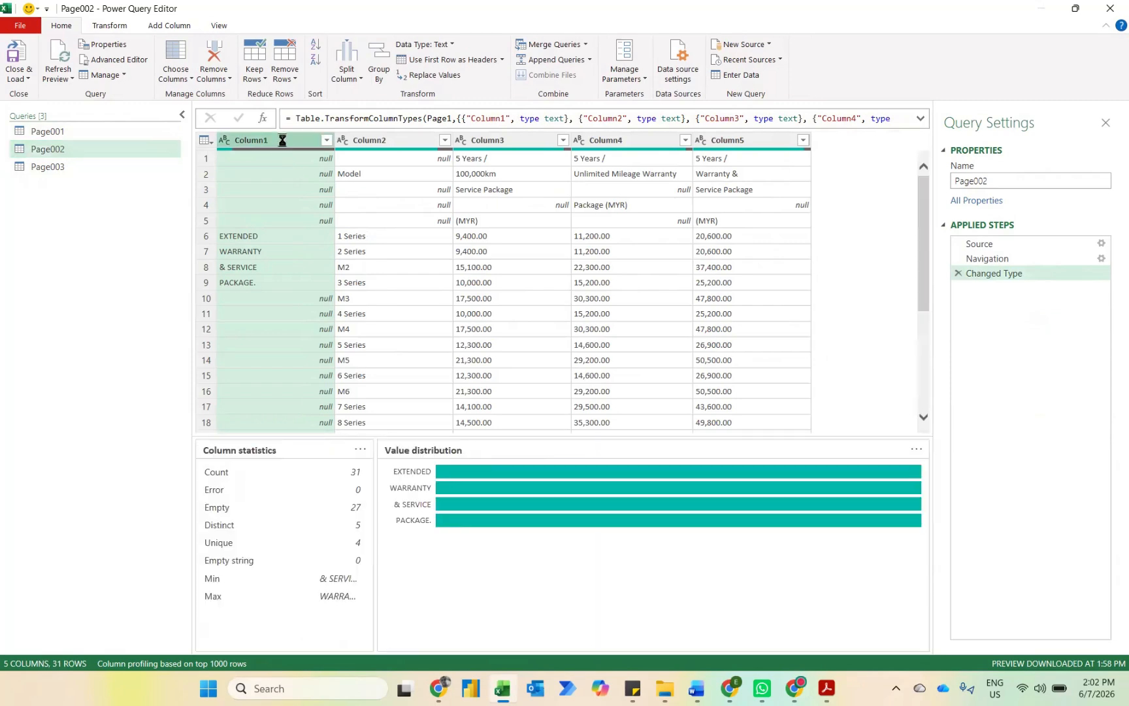
key(Delete)
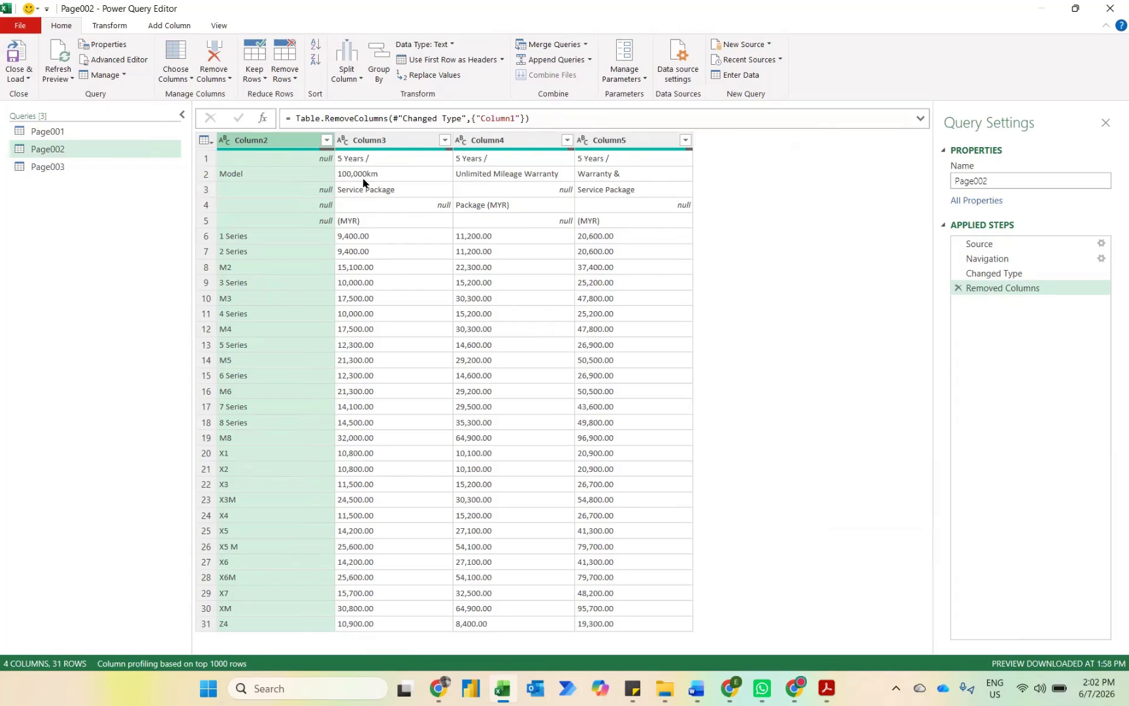
Step: Transpose the Page002 table and merge Column1 through Column5 with a space separator
click(109, 26)
click(106, 44)
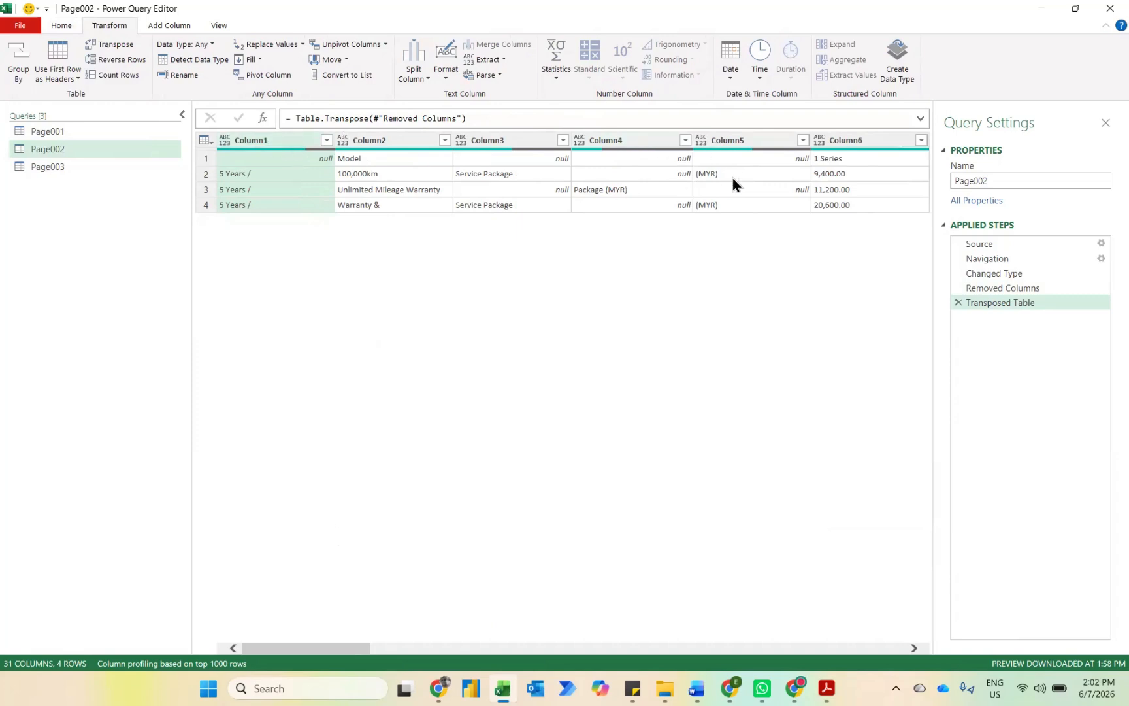
shift+click(748, 141)
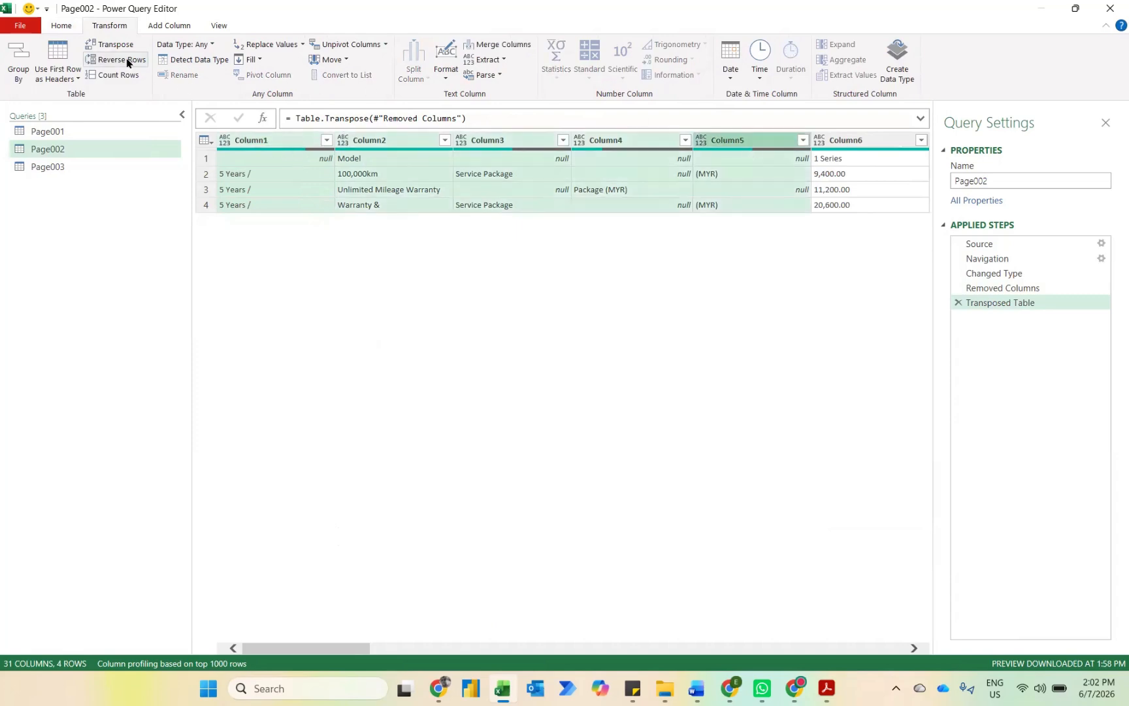
click(502, 45)
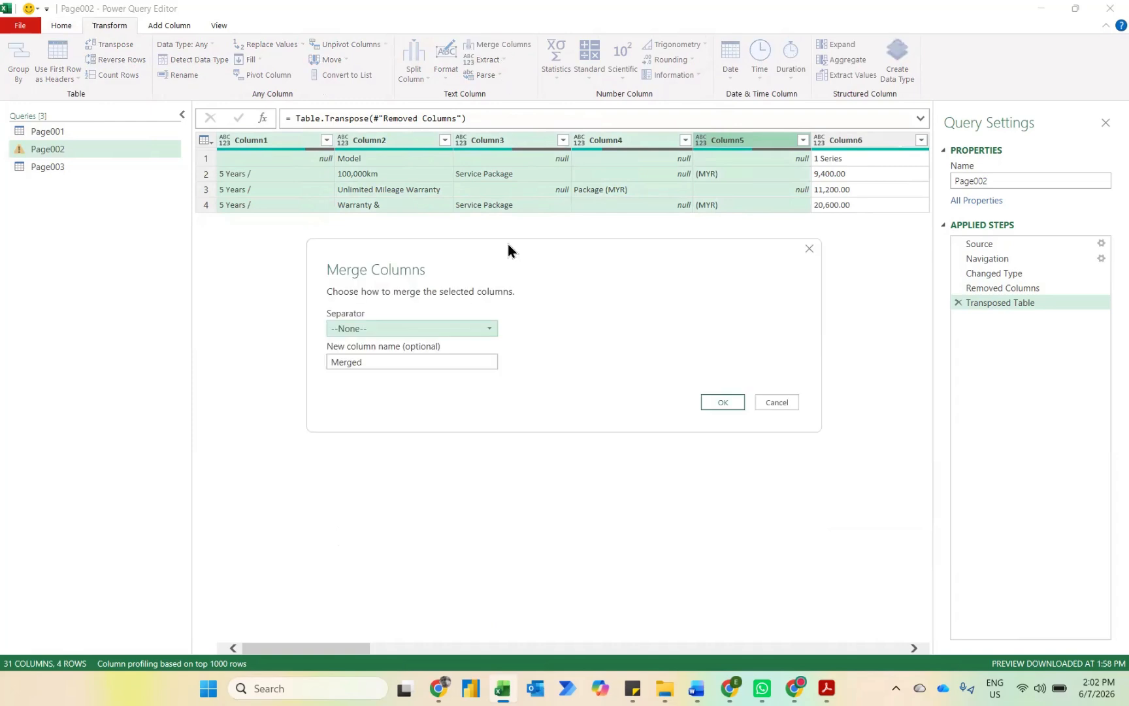
click(458, 329)
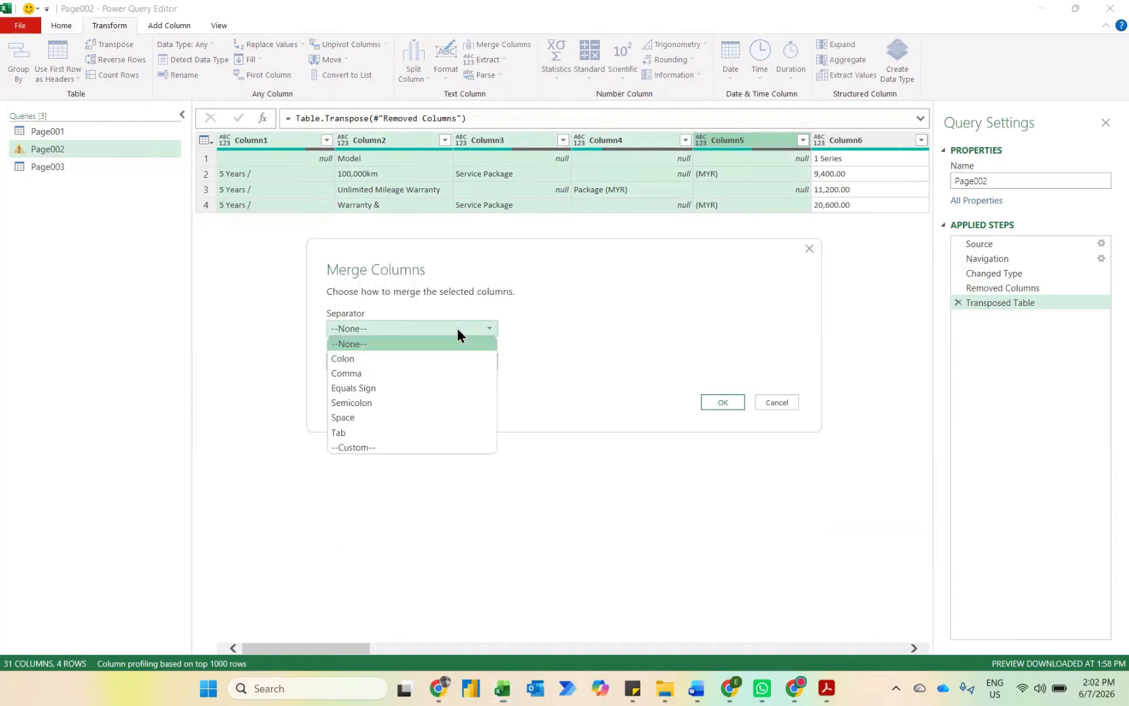
click(388, 418)
click(719, 402)
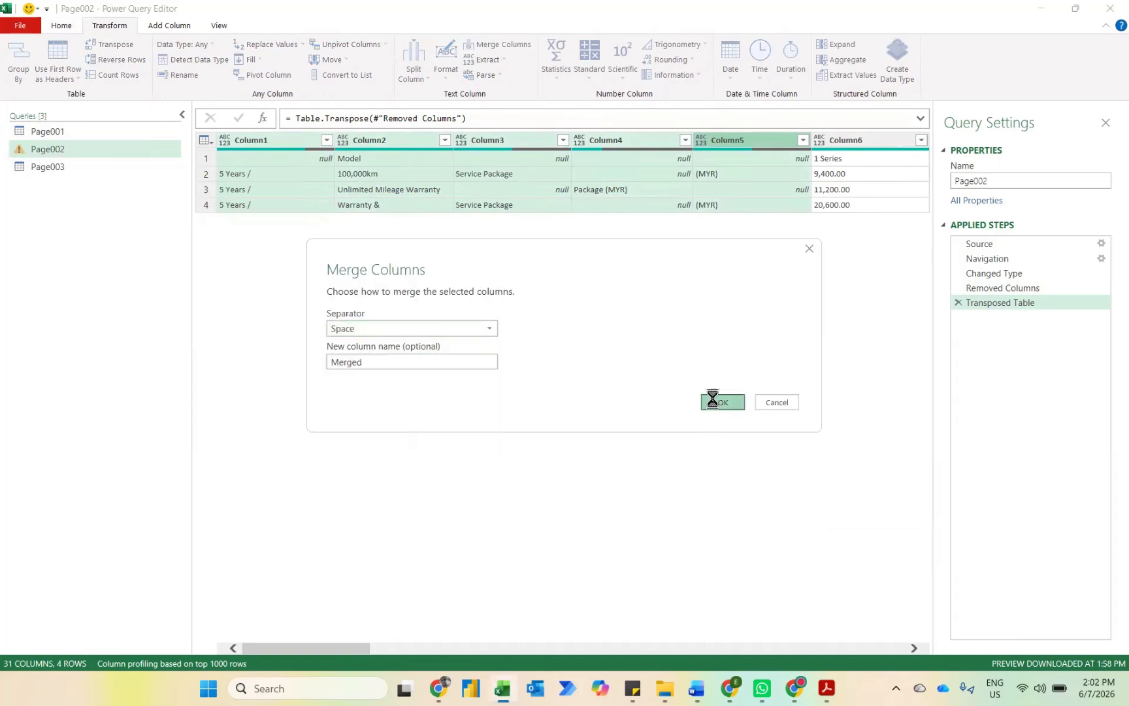
Step: Transpose the Page002 table back and promote its first row to column headers
click(105, 44)
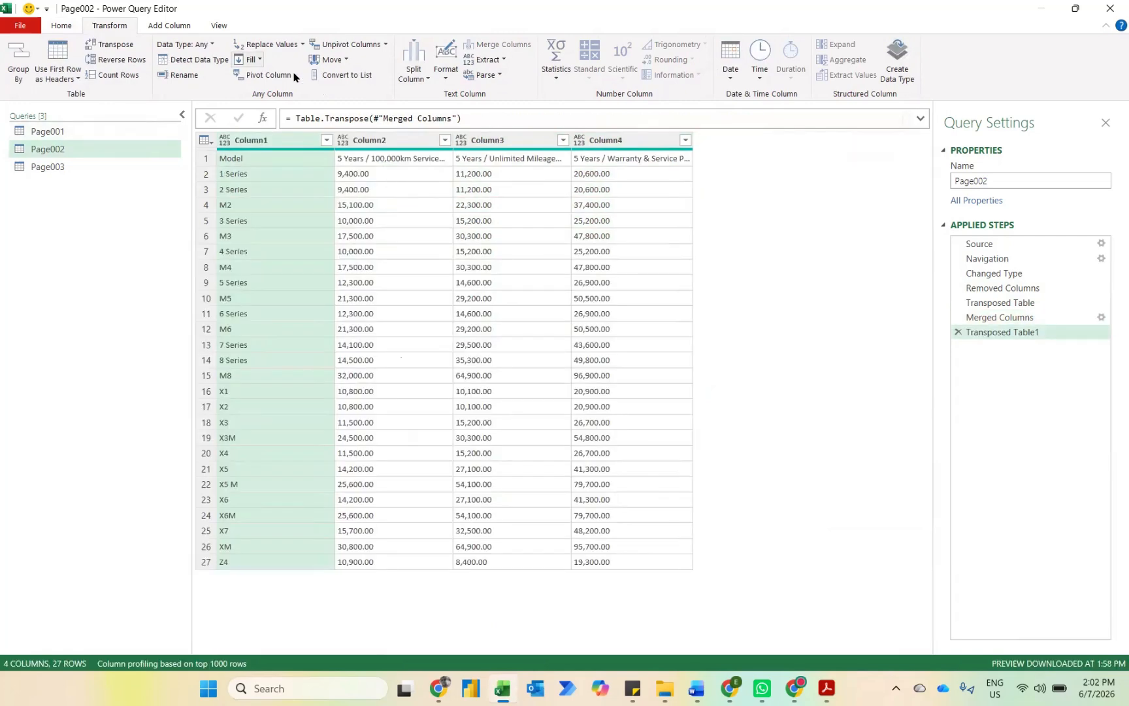
click(64, 57)
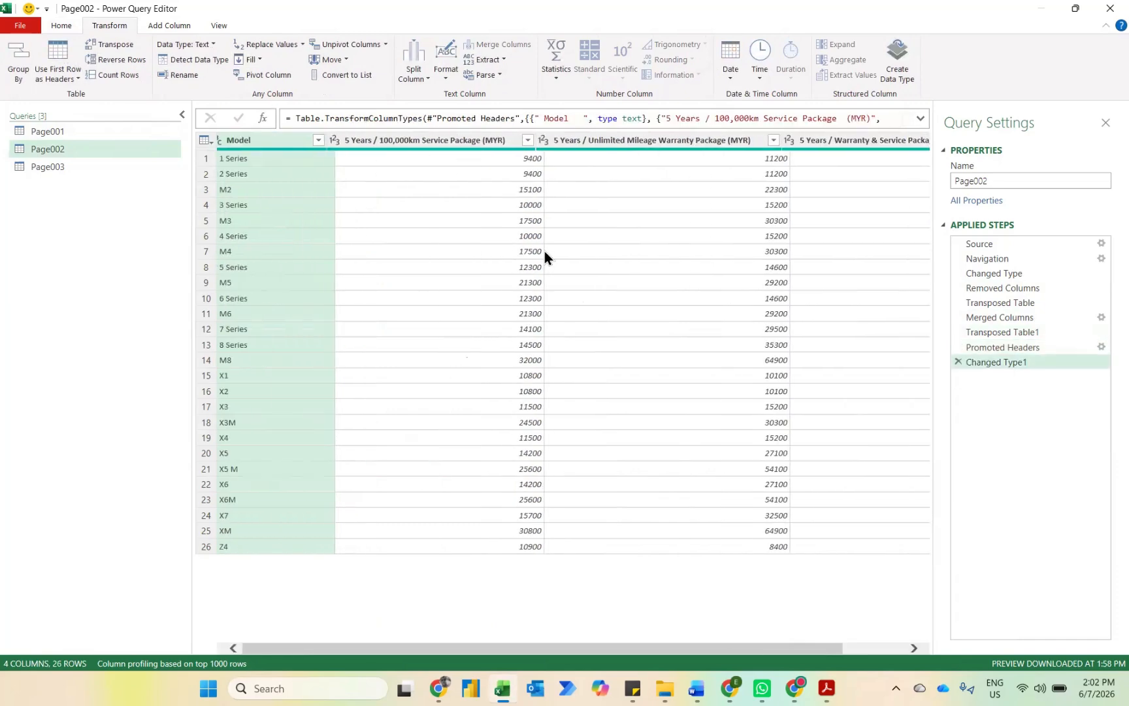
Step: Remove Column1 from the Page003 query
click(56, 168)
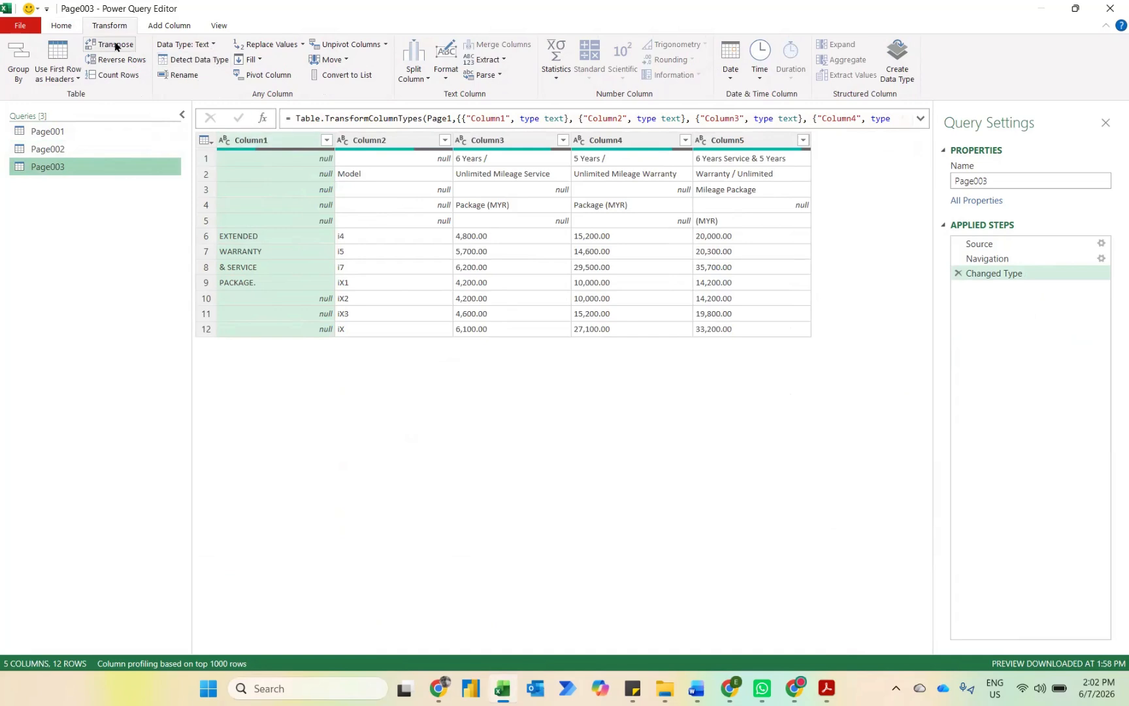
click(281, 144)
key(Delete)
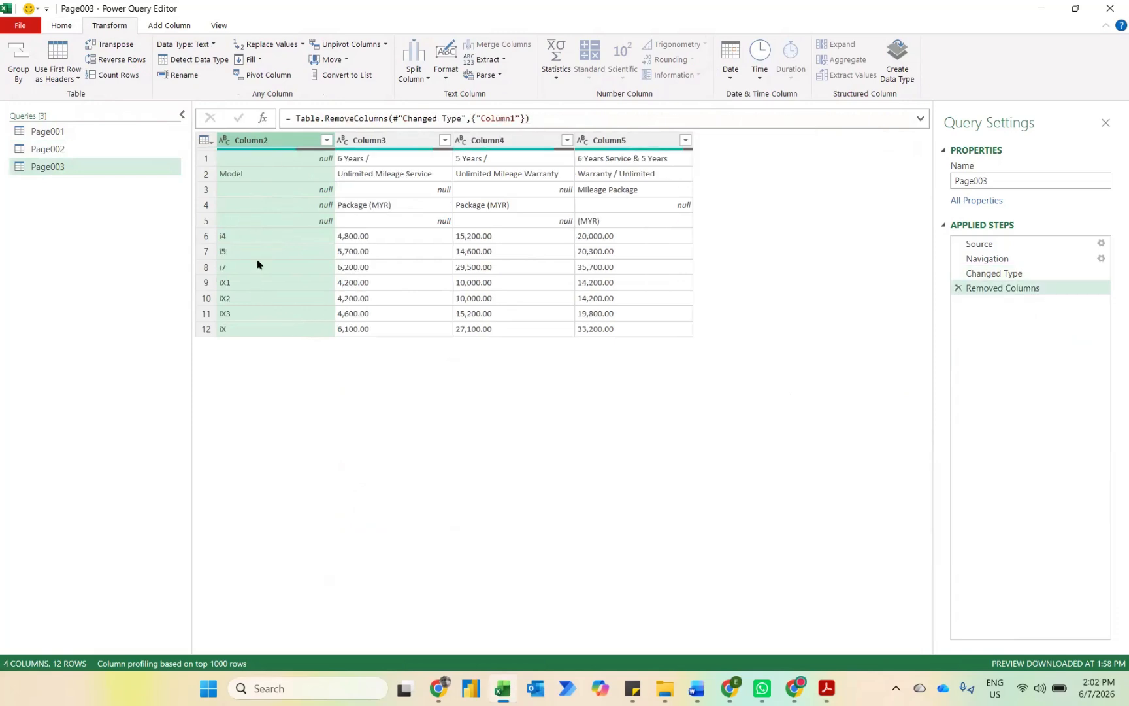
Step: Check the extended warranty and service package tables in pricelist-pm.pdf in Acrobat and return to Power Query Editor
mouse_move(825, 689)
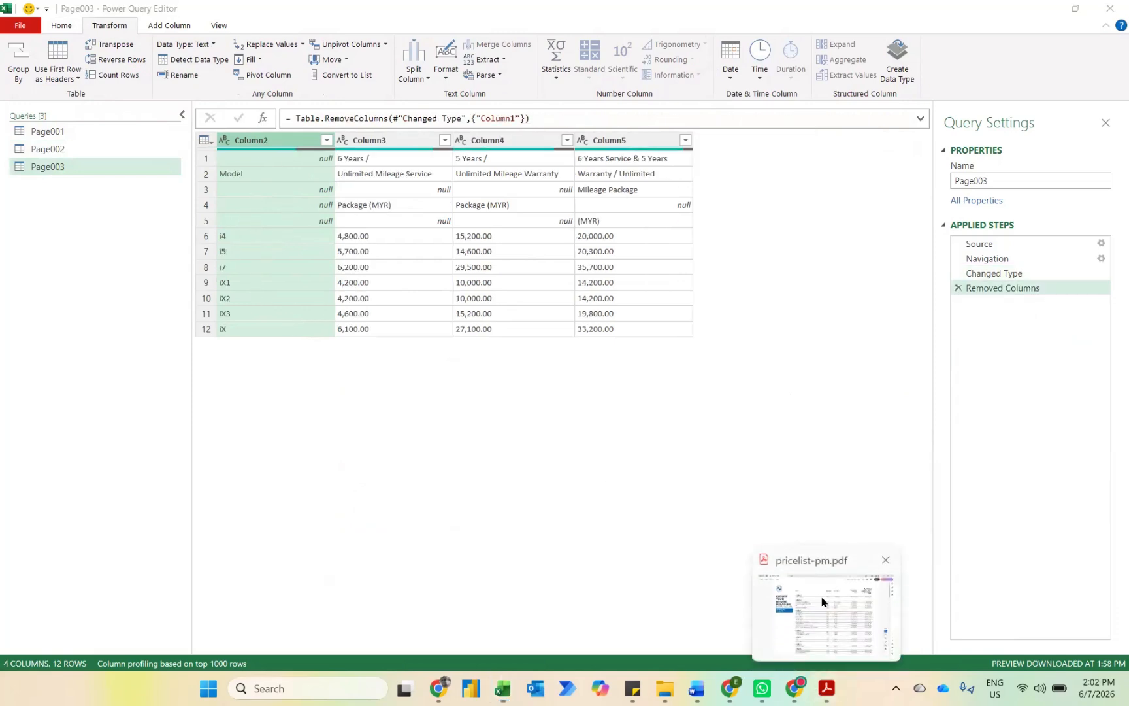
click(822, 601)
scroll(821, 594, down, 15)
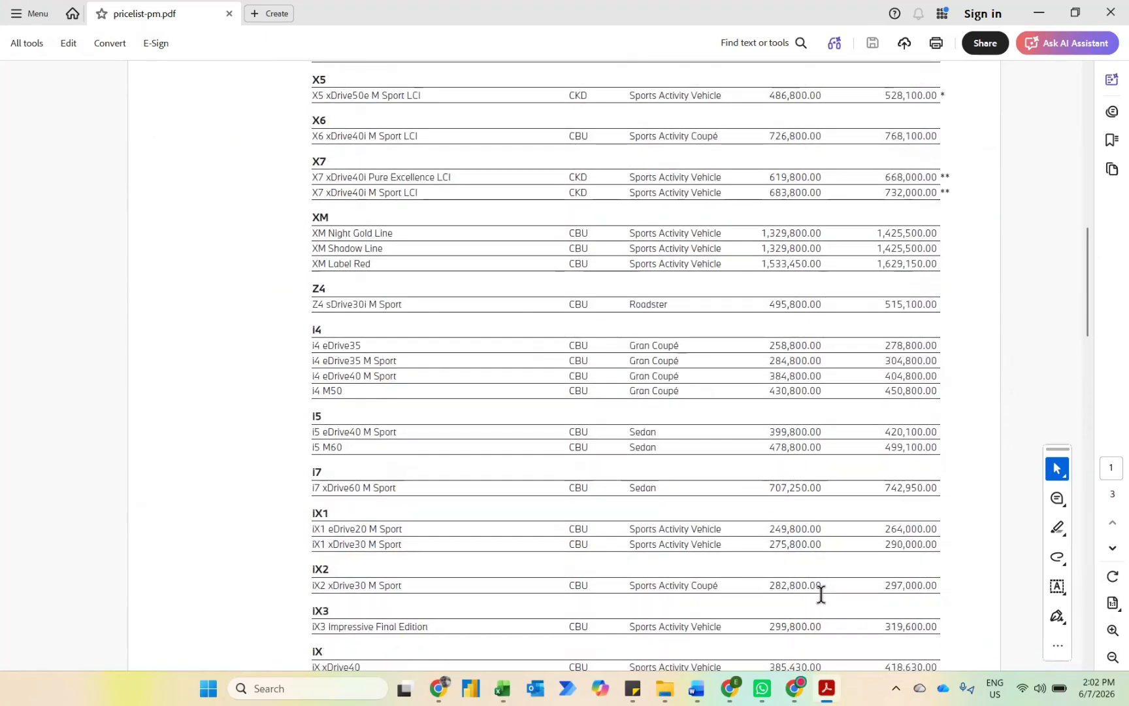
scroll(821, 594, down, 8)
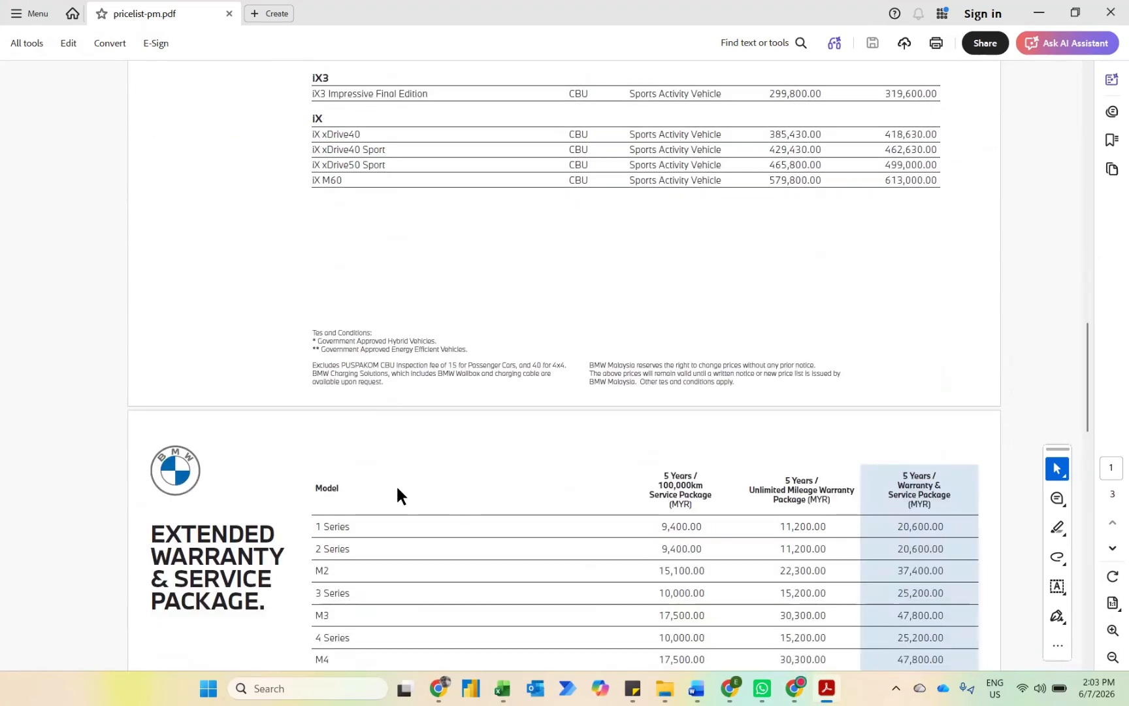
scroll(397, 489, down, 10)
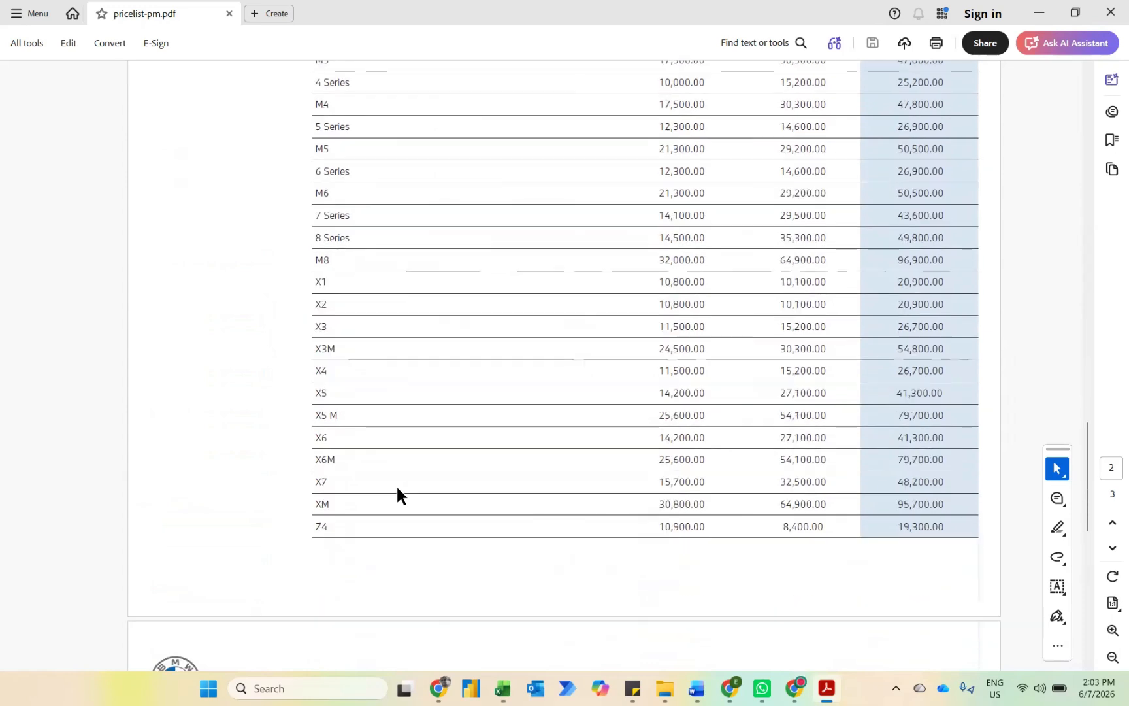
scroll(397, 488, down, 6)
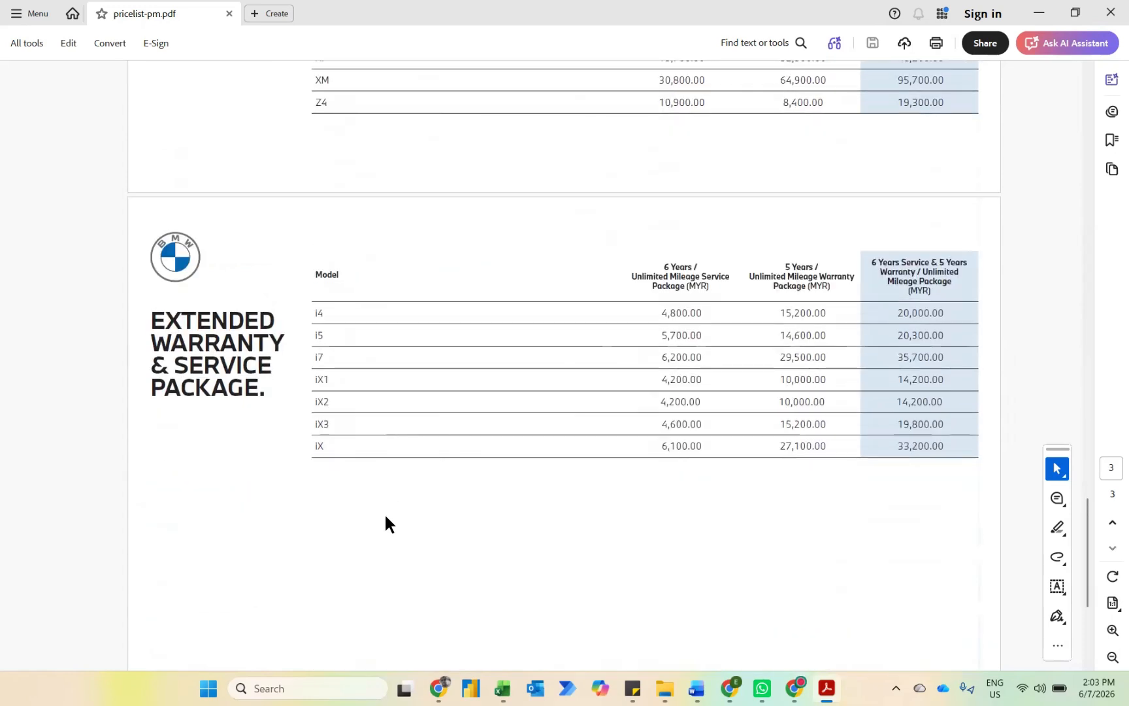
key(alt+Tab)
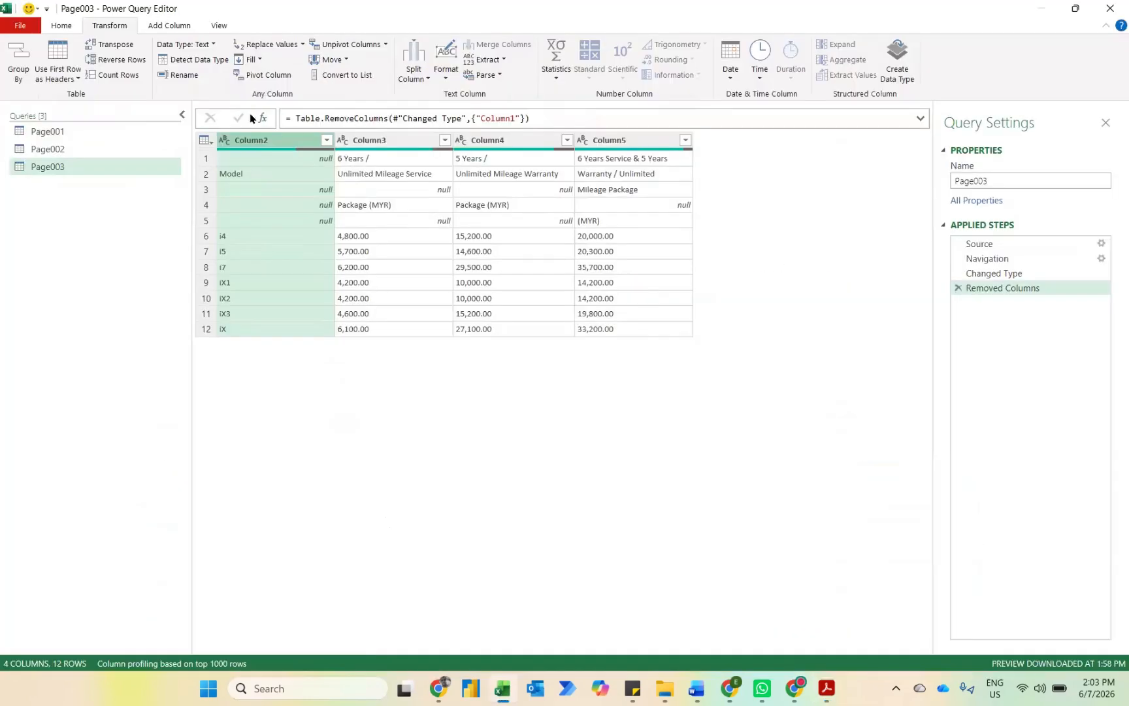
Step: Transpose the Page003 table and merge Column1 through Column5 with a space separator
click(113, 44)
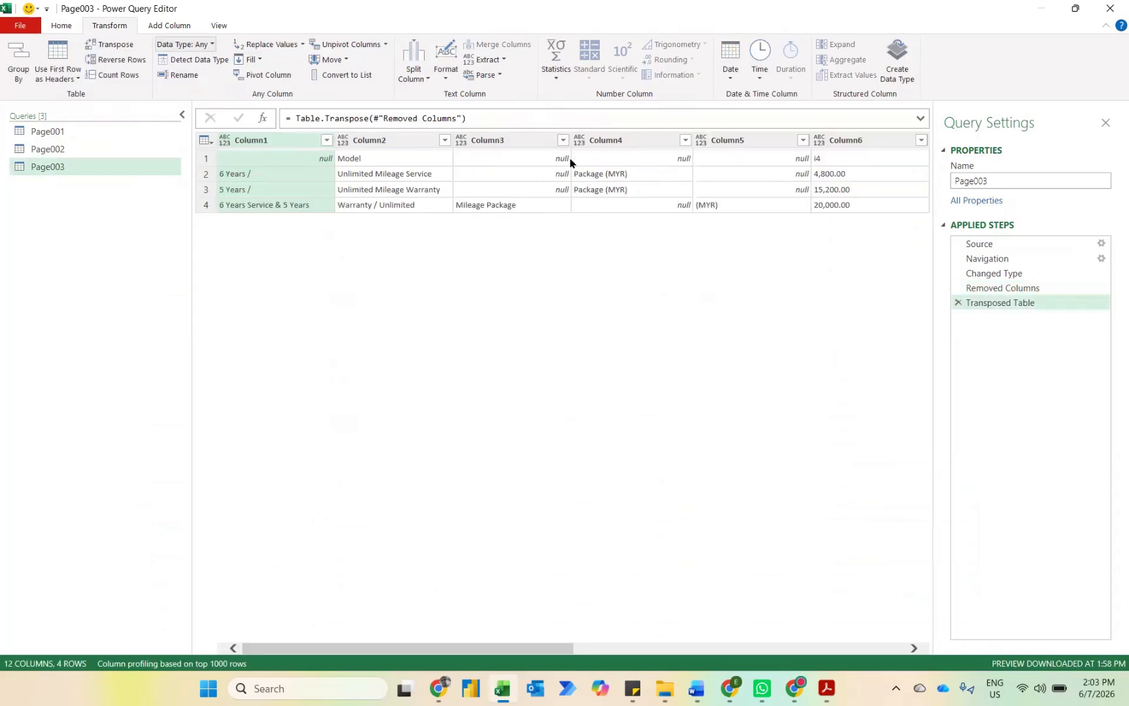
shift+click(756, 143)
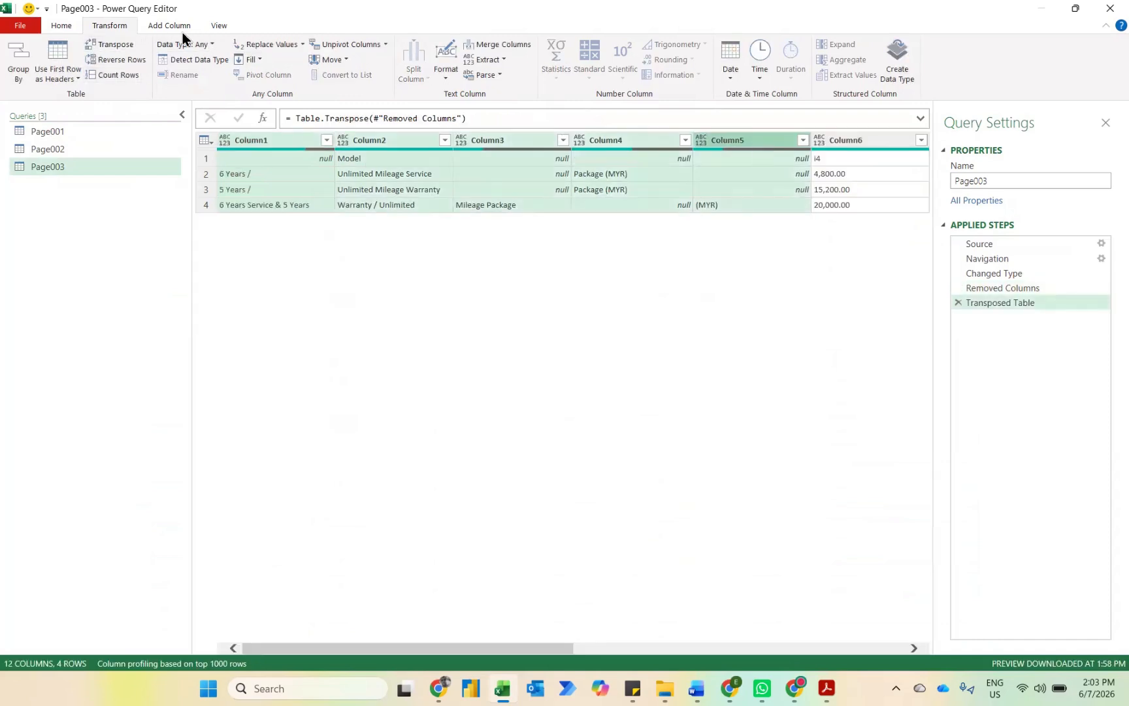
click(503, 45)
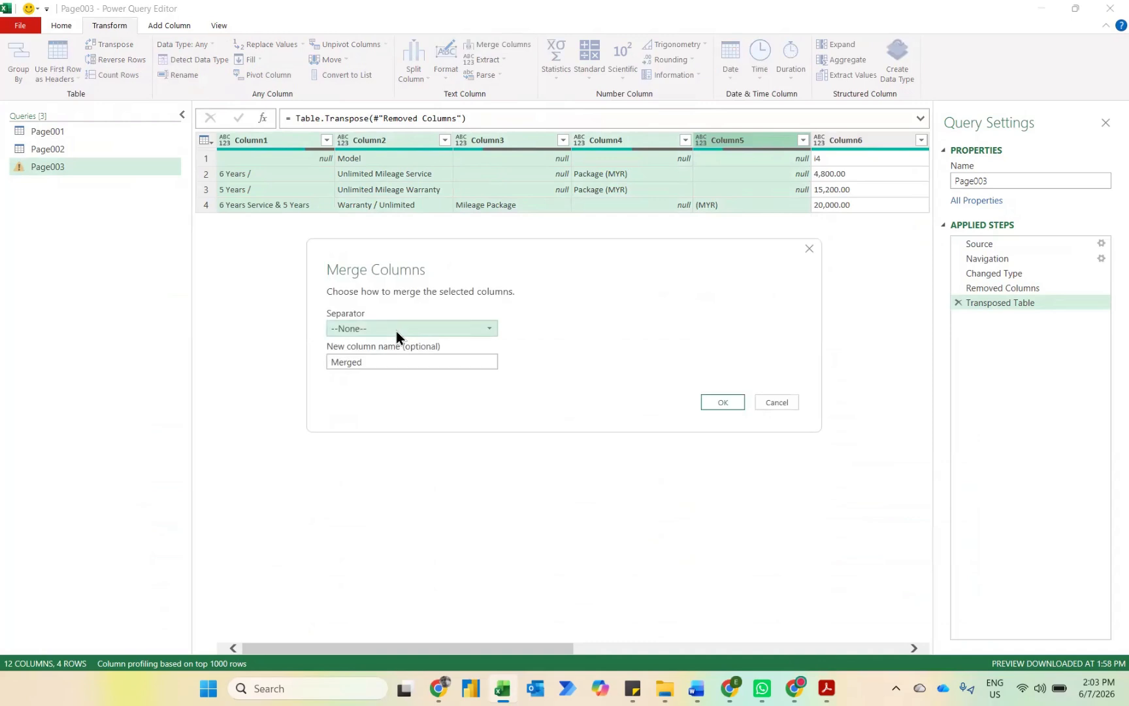
click(377, 332)
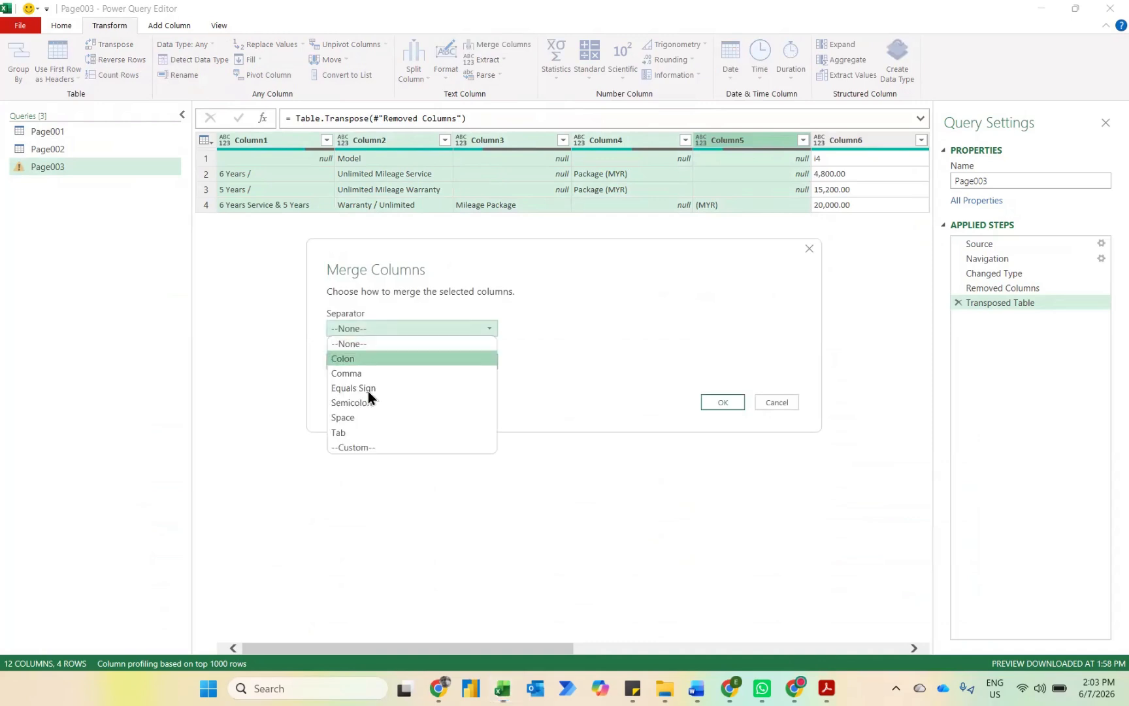
click(350, 420)
click(731, 400)
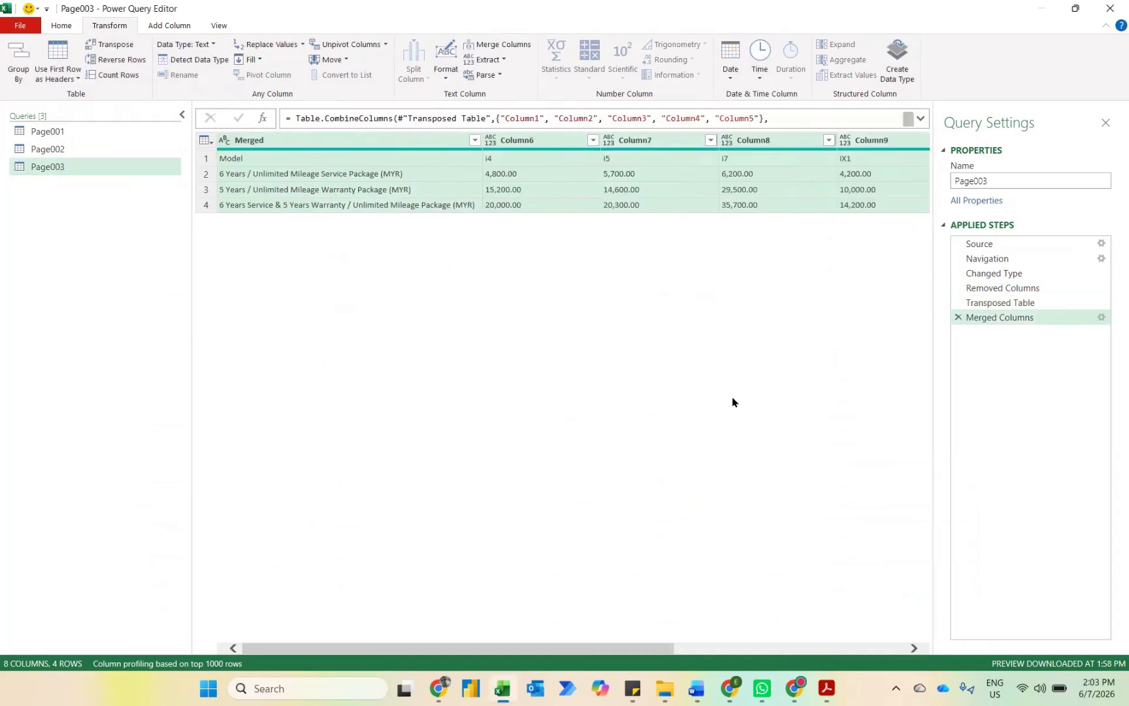
Step: Transpose the Page003 table back and promote its first row to column headers
click(109, 44)
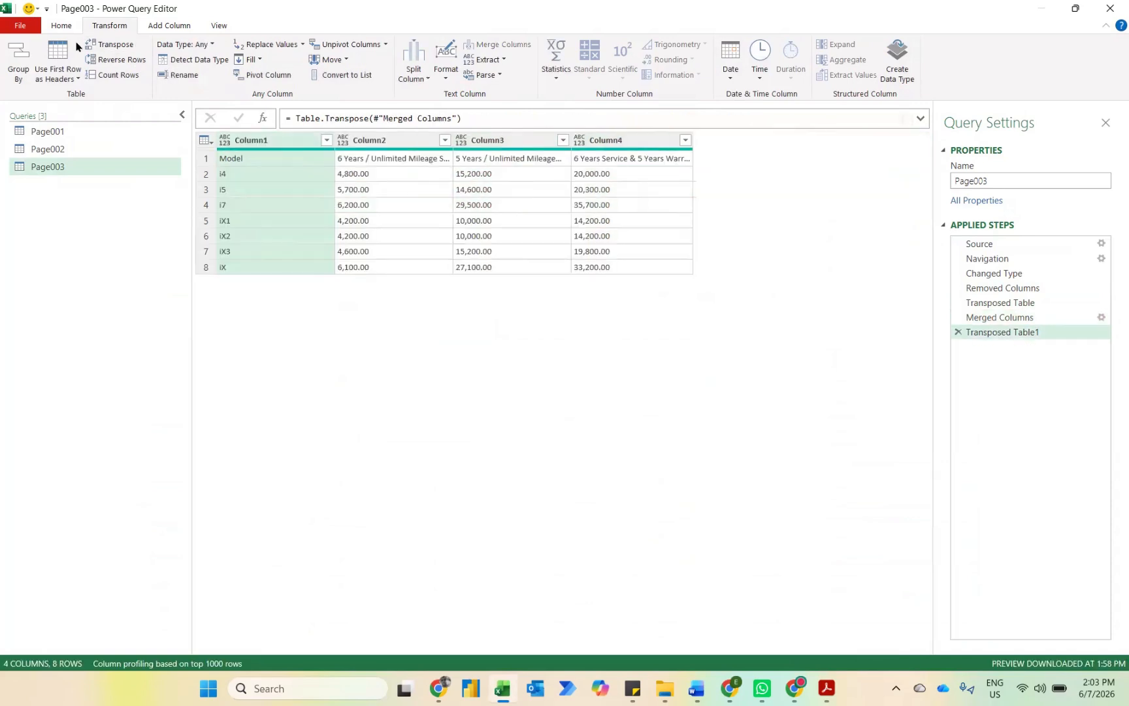
click(45, 48)
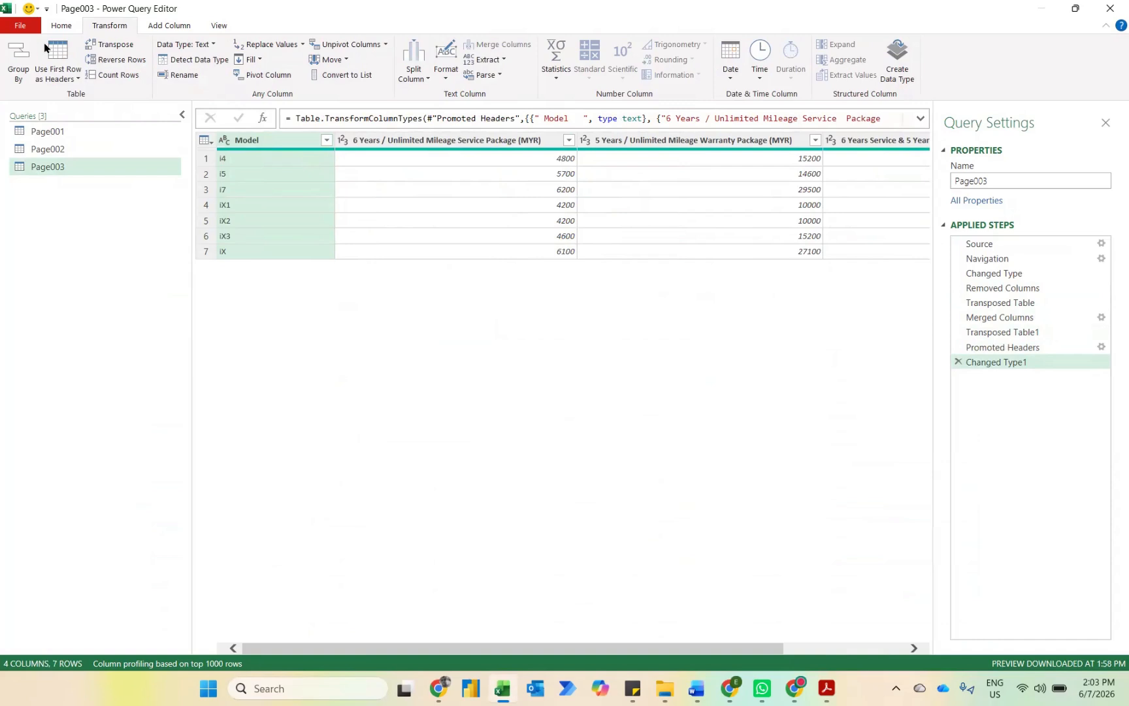
Step: Append Page002 as the first table and Page003 as the second table into a new query
click(63, 26)
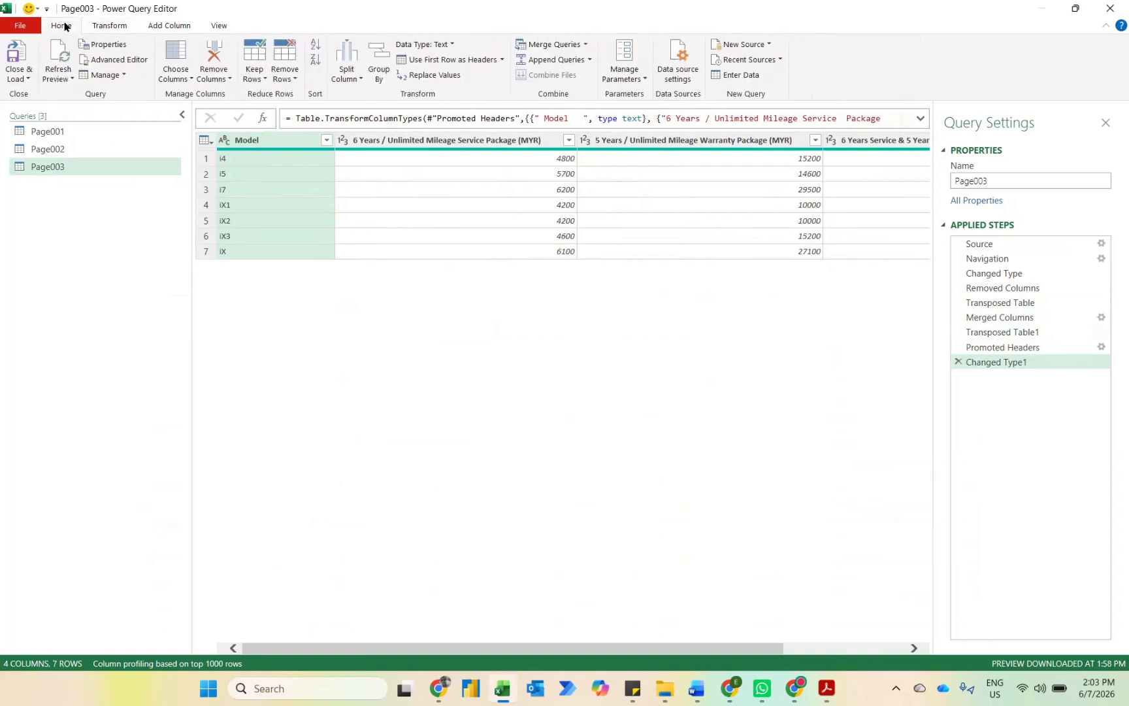
click(589, 60)
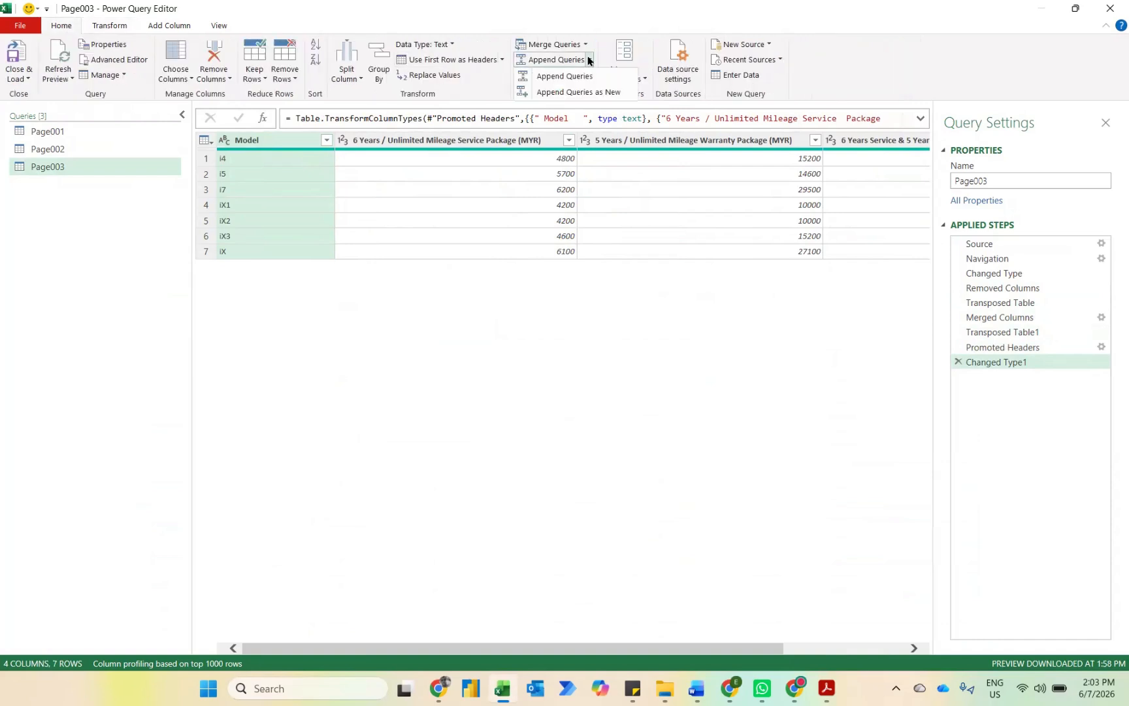
click(579, 92)
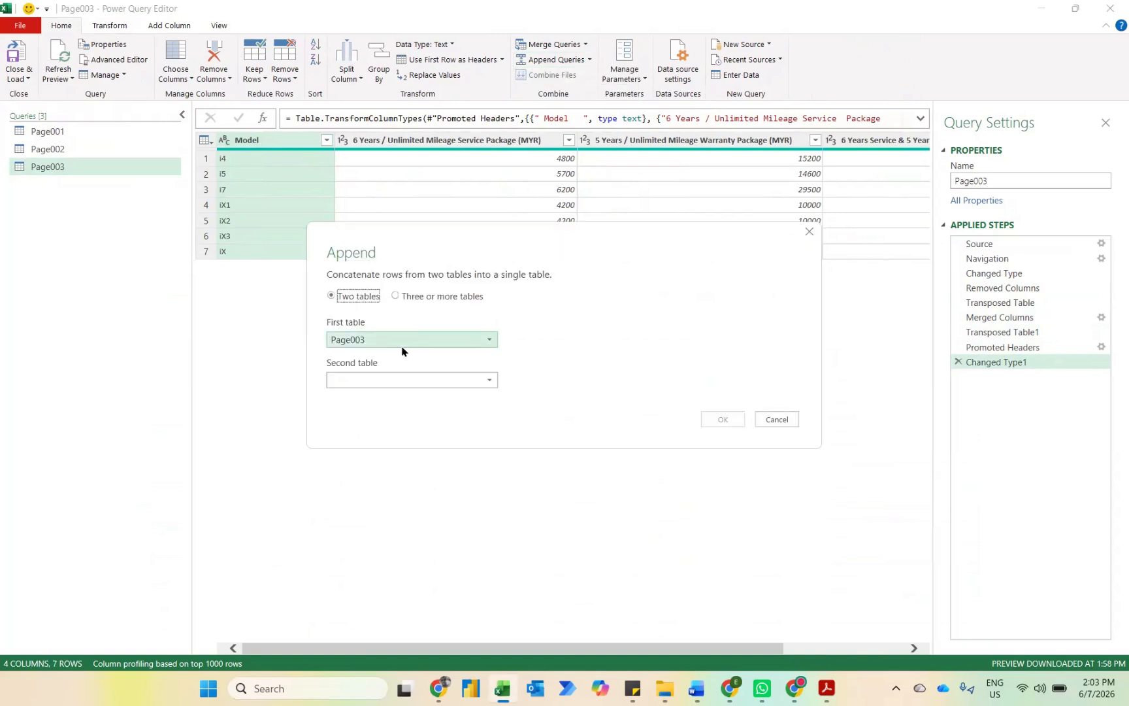
click(403, 343)
click(367, 369)
click(390, 379)
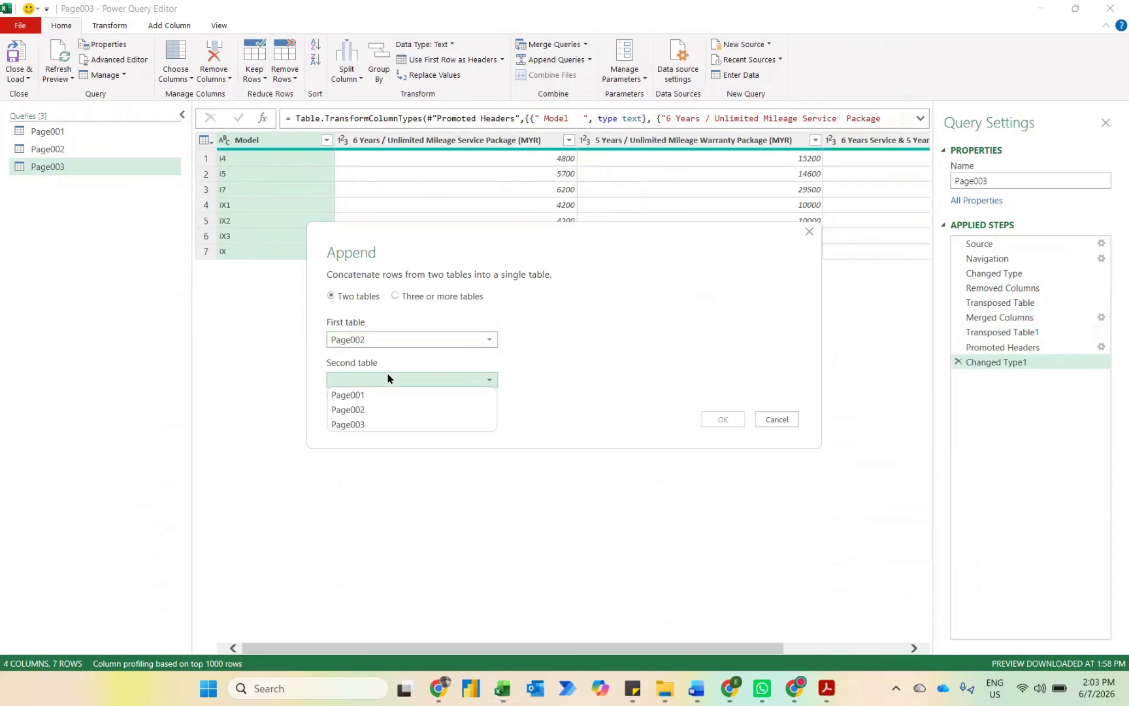
click(365, 426)
click(723, 421)
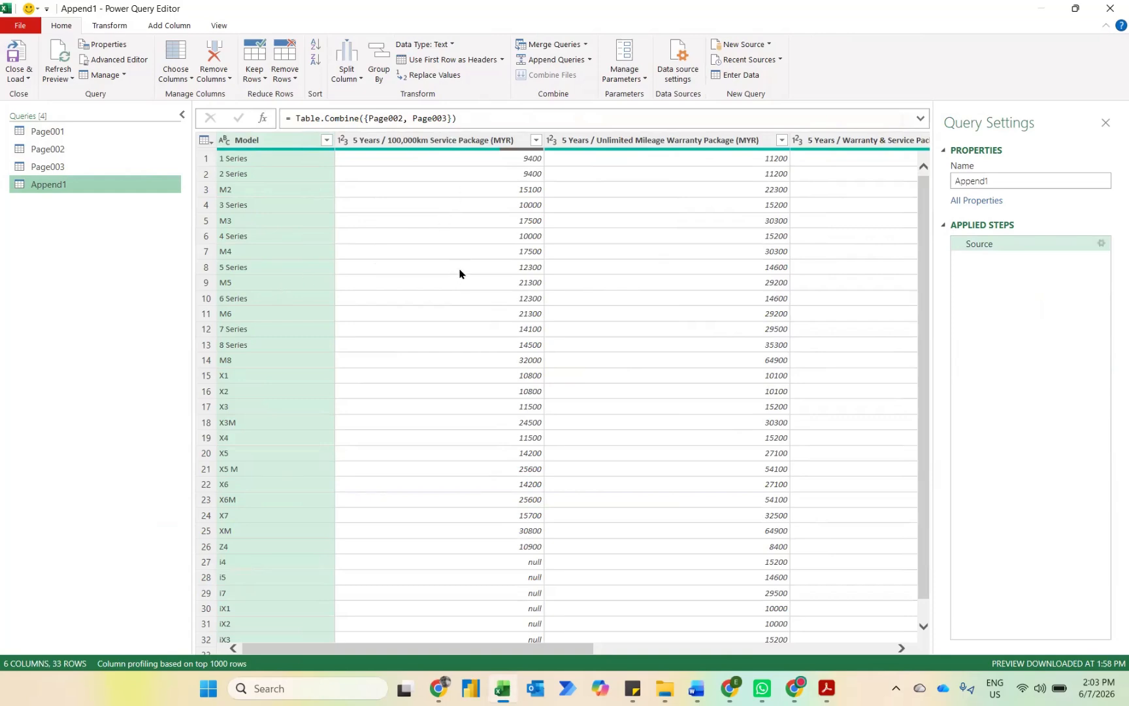
Step: Compare Append1 with Page001 and set up a merge as a new query, with Page001 as first table and Append1 as second
scroll(460, 273, right, 10)
scroll(460, 273, left, 10)
scroll(459, 274, down, 1)
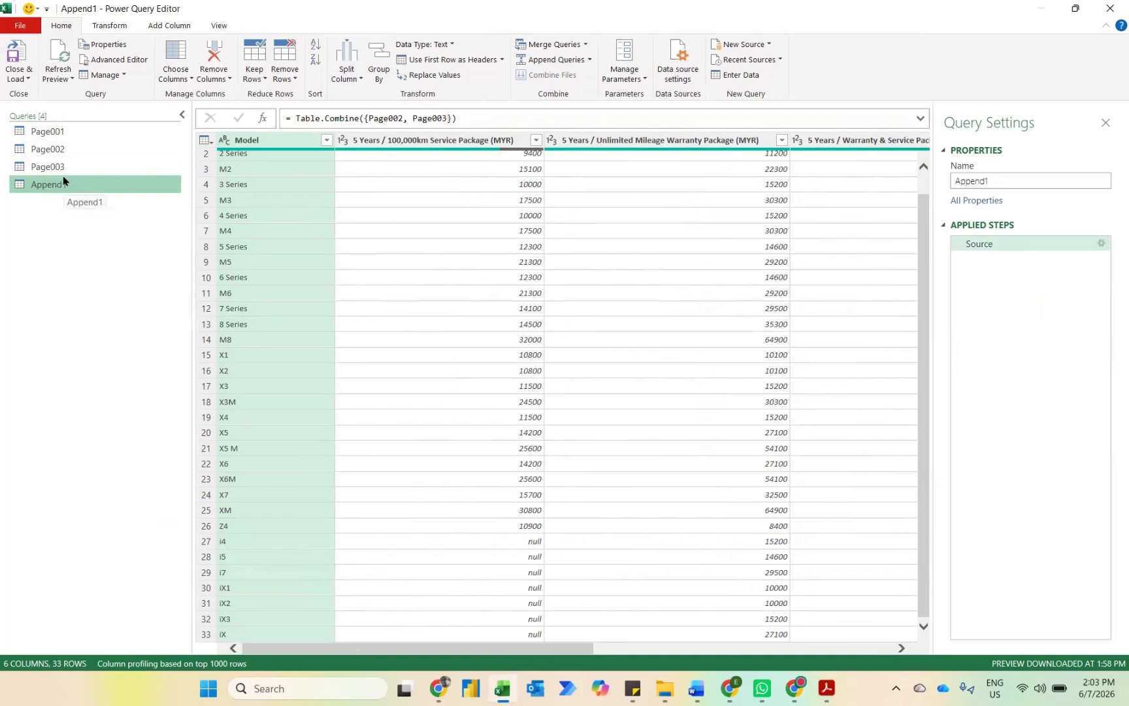
click(35, 130)
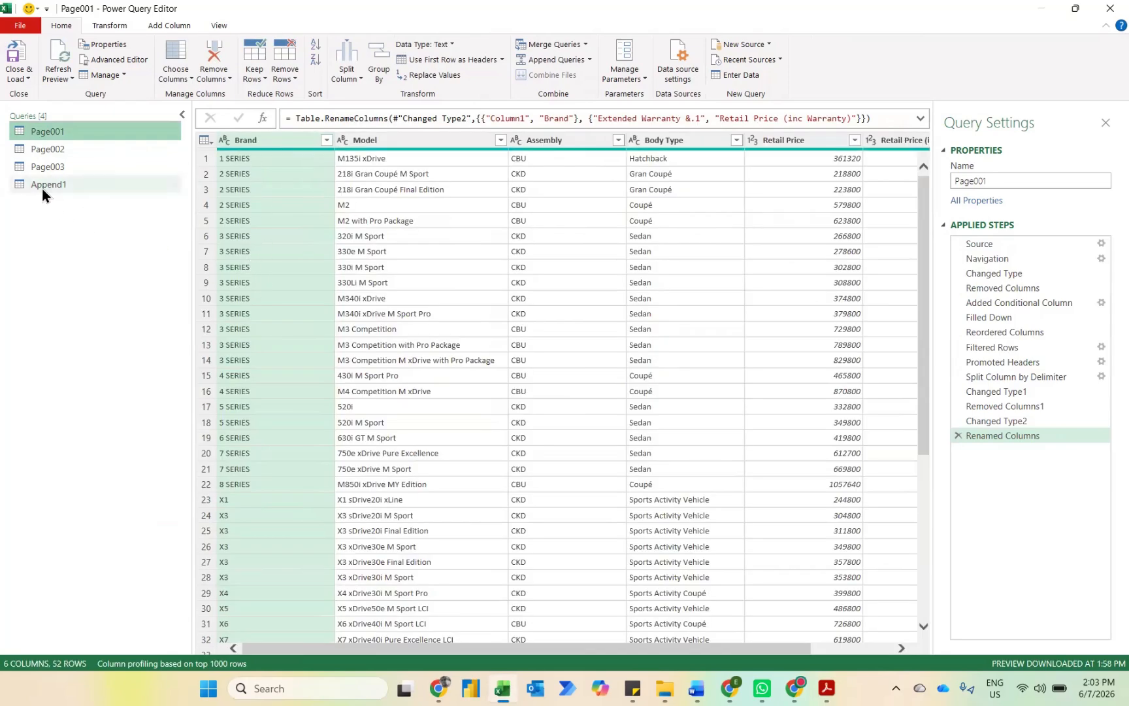
click(42, 188)
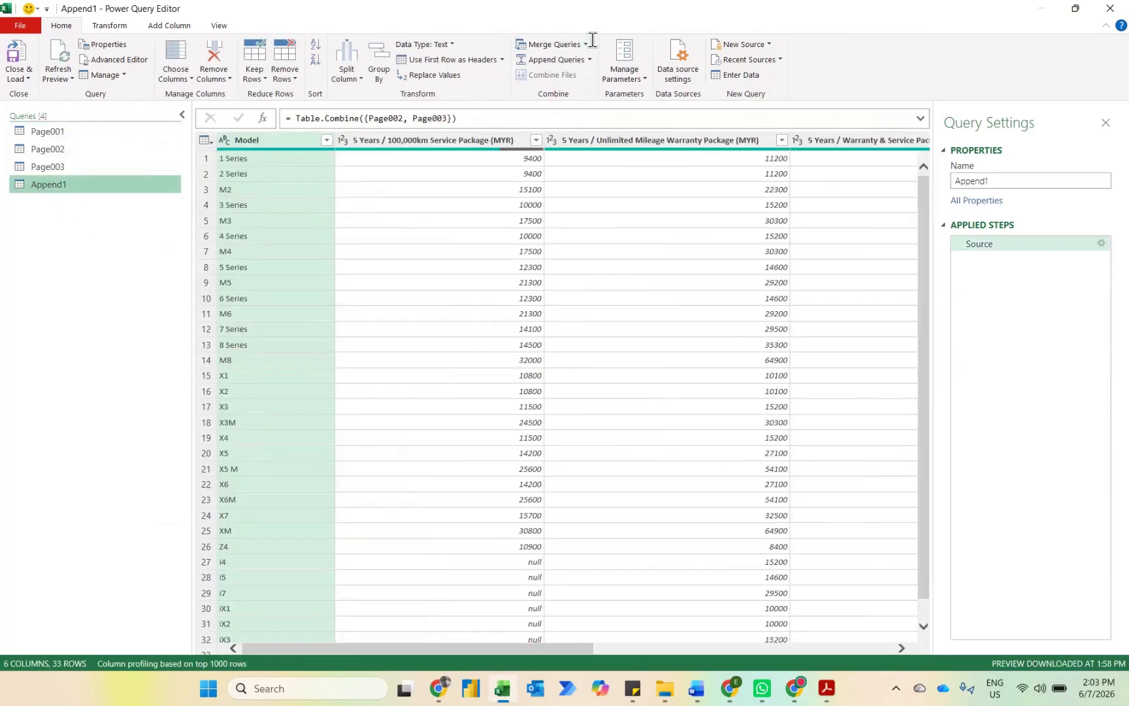
click(586, 44)
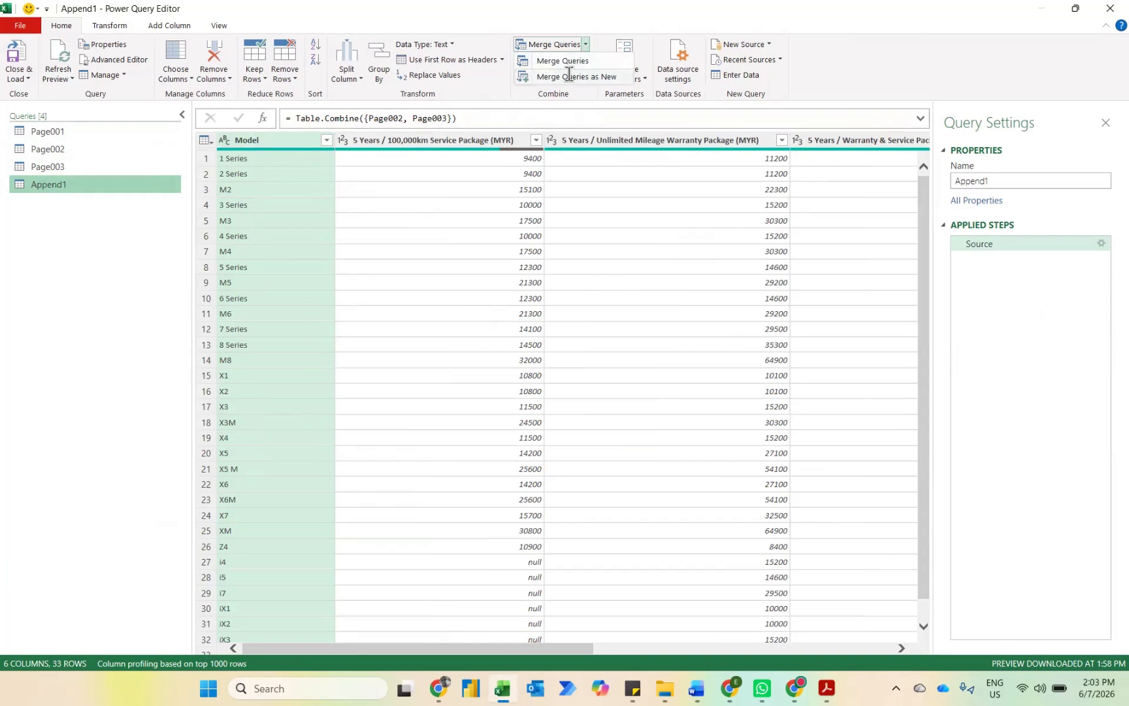
click(569, 77)
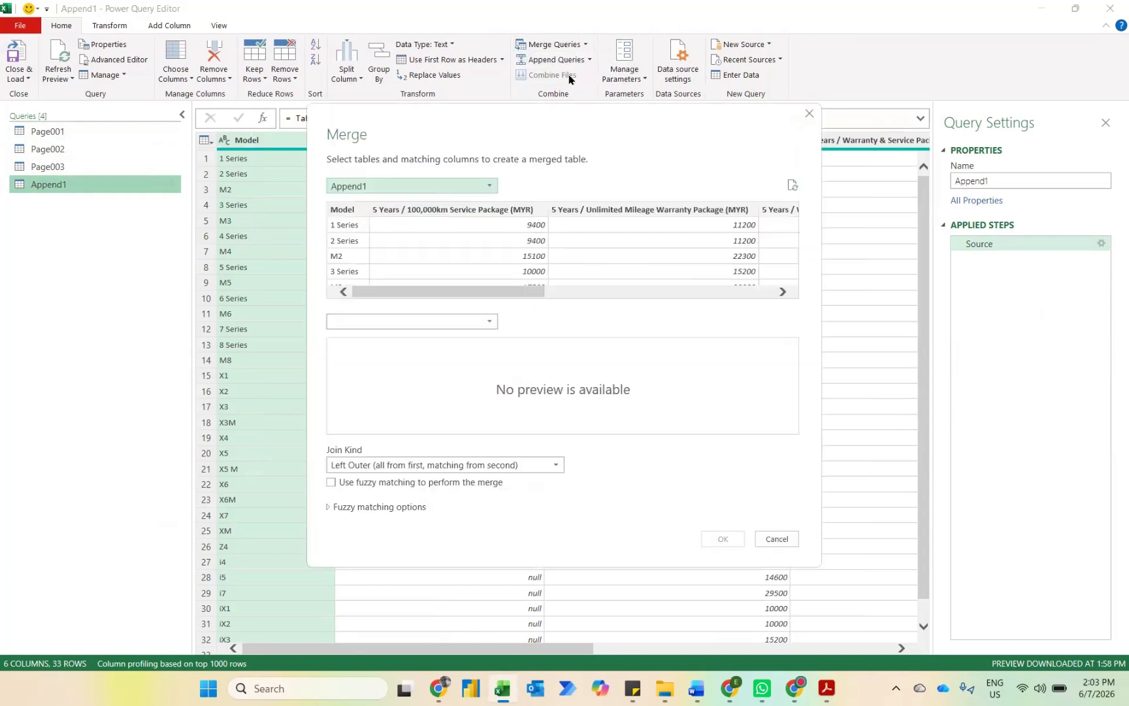
click(366, 190)
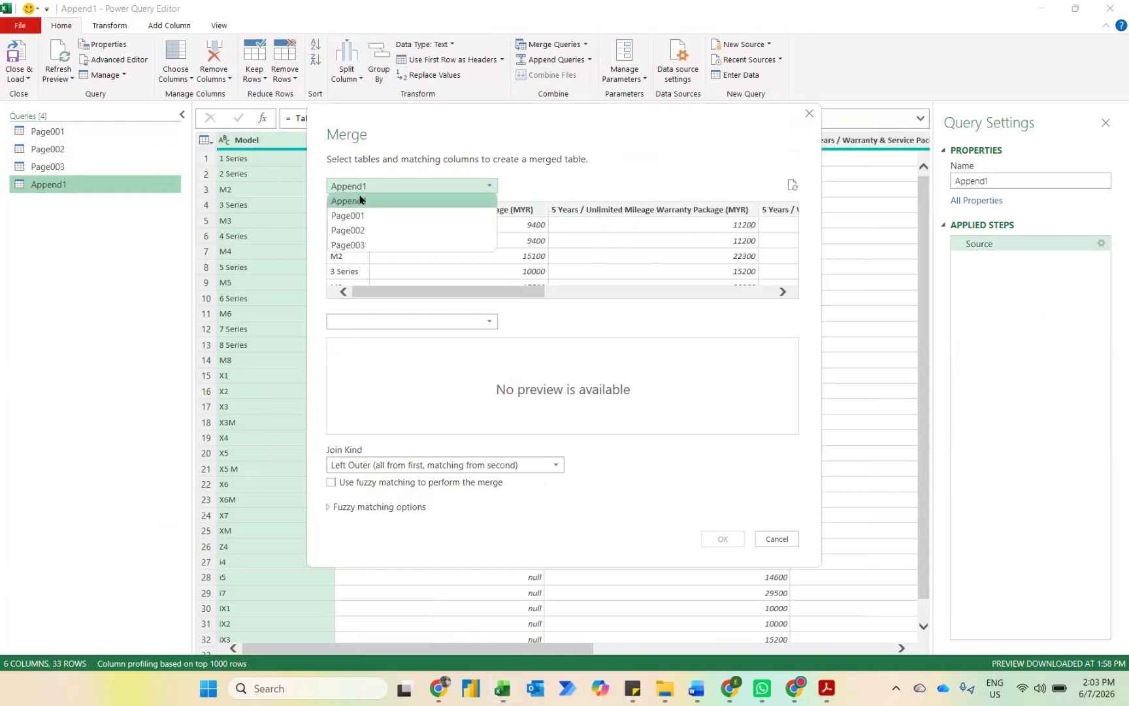
click(353, 215)
click(390, 321)
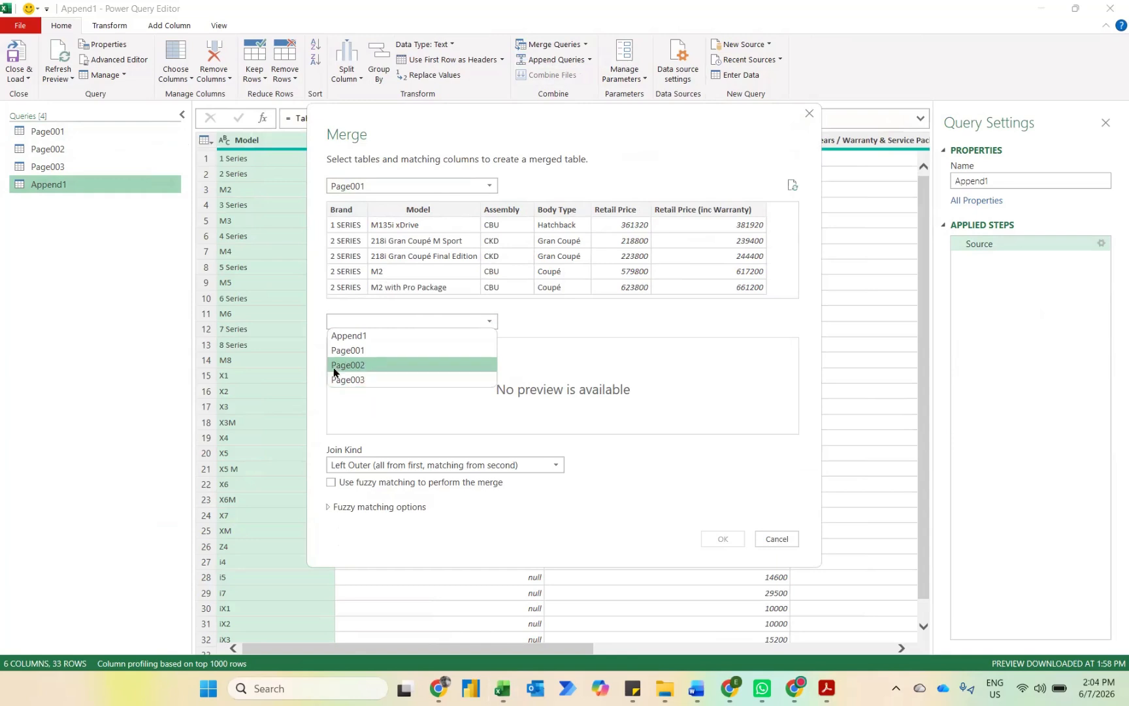
click(353, 337)
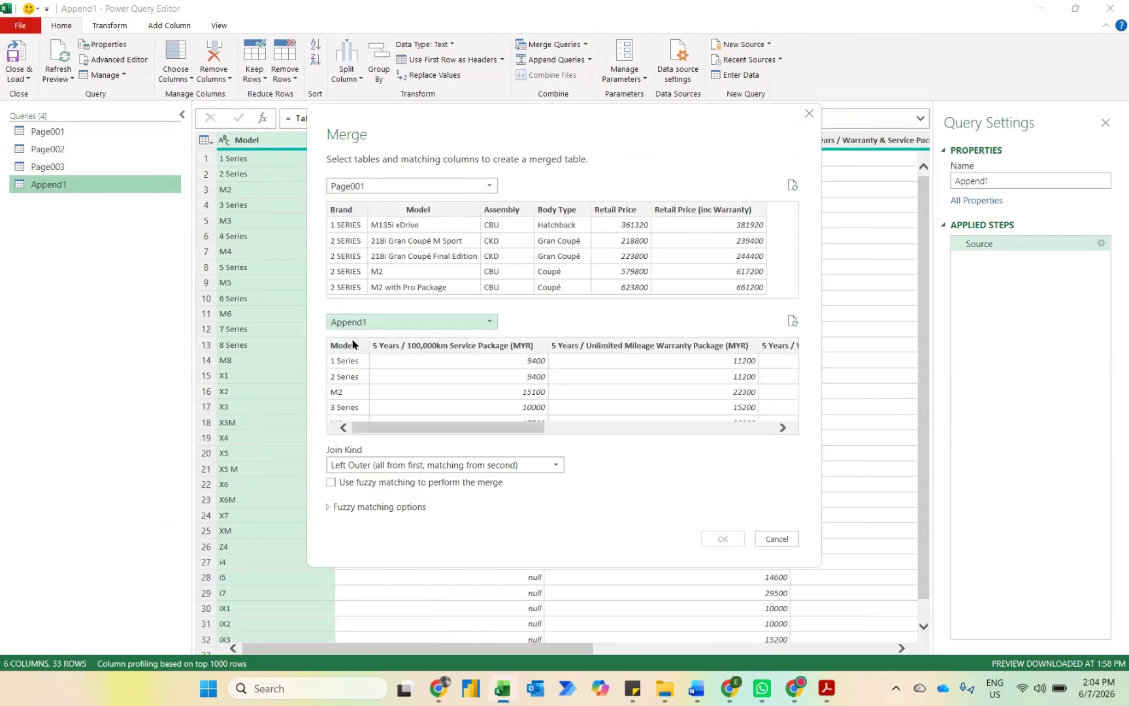
Step: Match Brand in Page001 to Model in Append1 and create the left outer merge with fuzzy matching enabled
click(347, 208)
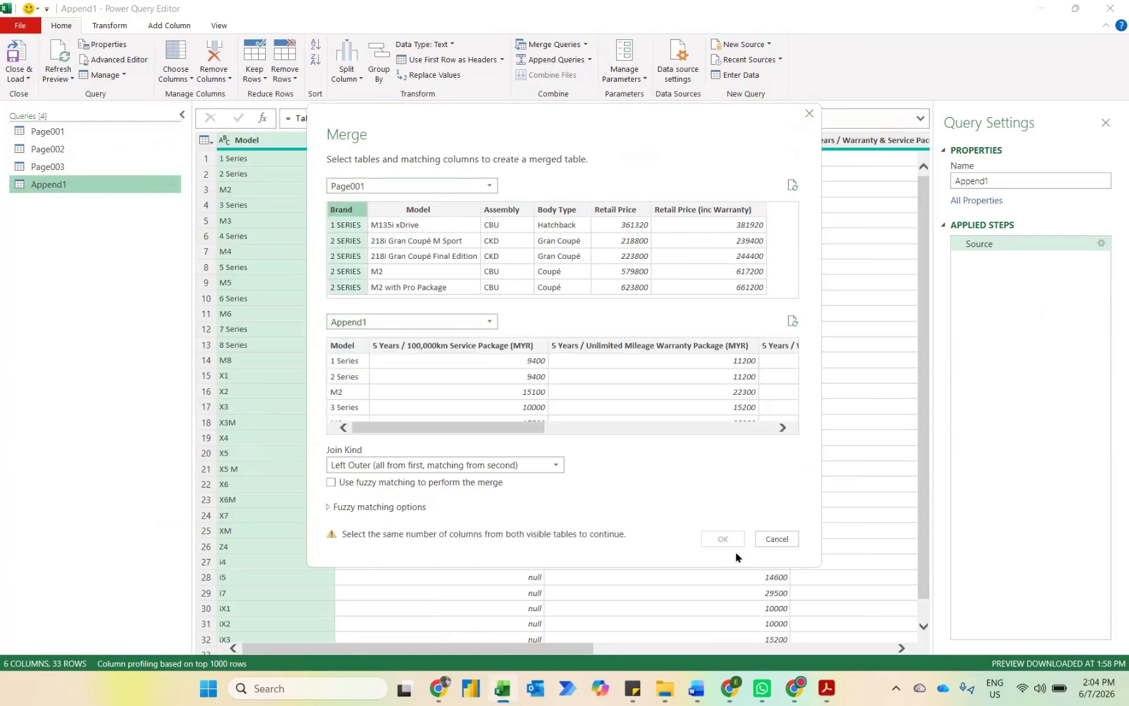
click(340, 353)
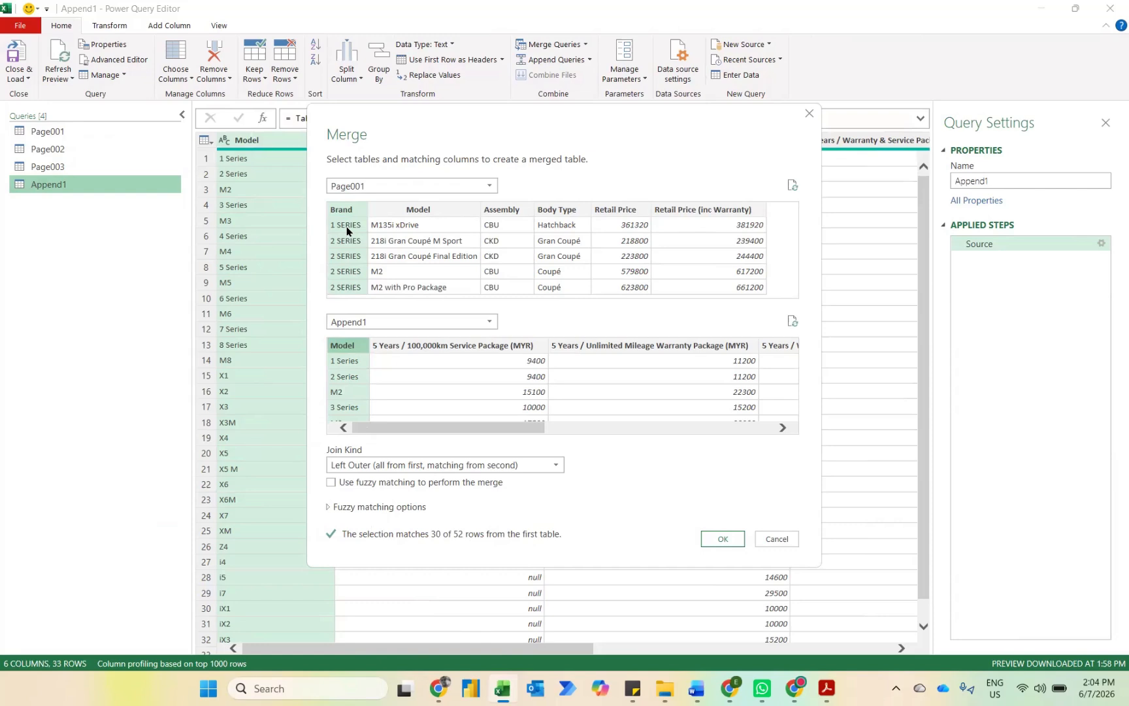
click(332, 483)
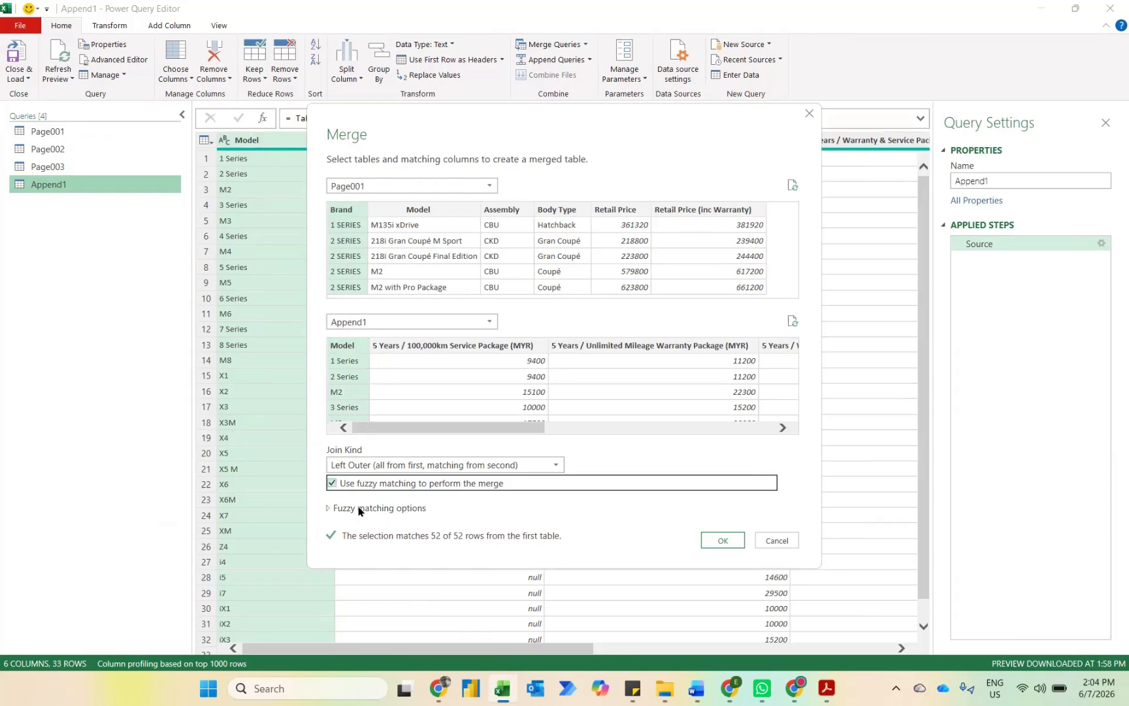
click(723, 539)
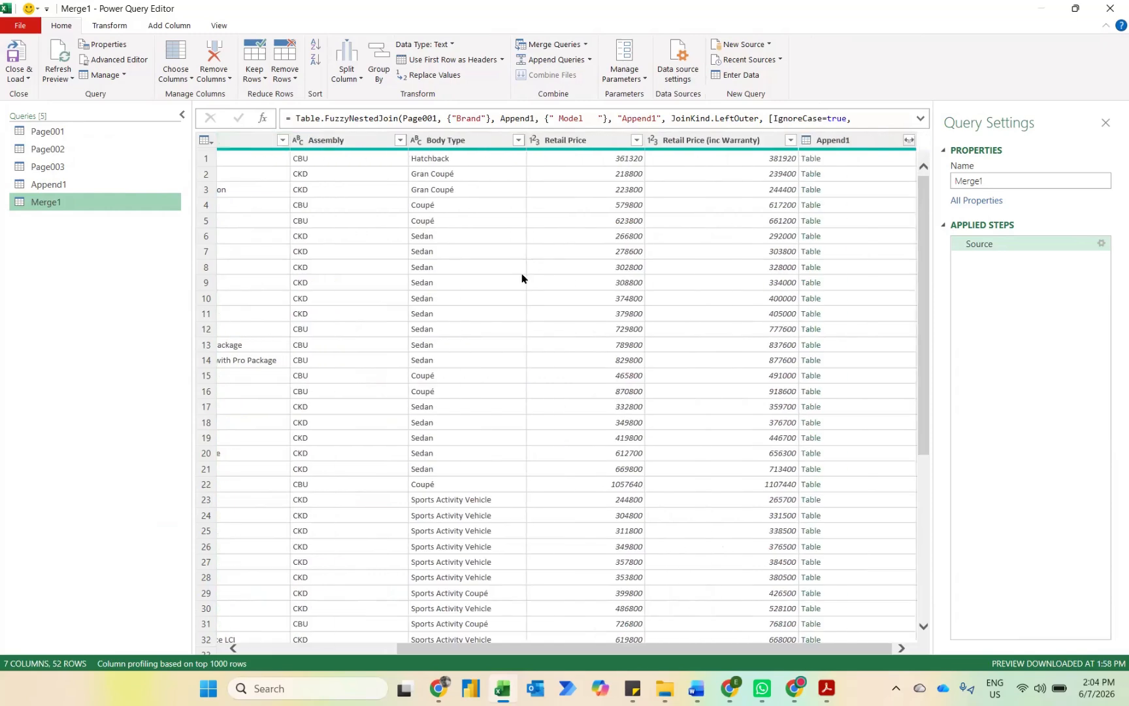
Step: Expand the merged Append1 column without the original column name as prefix, leaving out its Model column
click(909, 140)
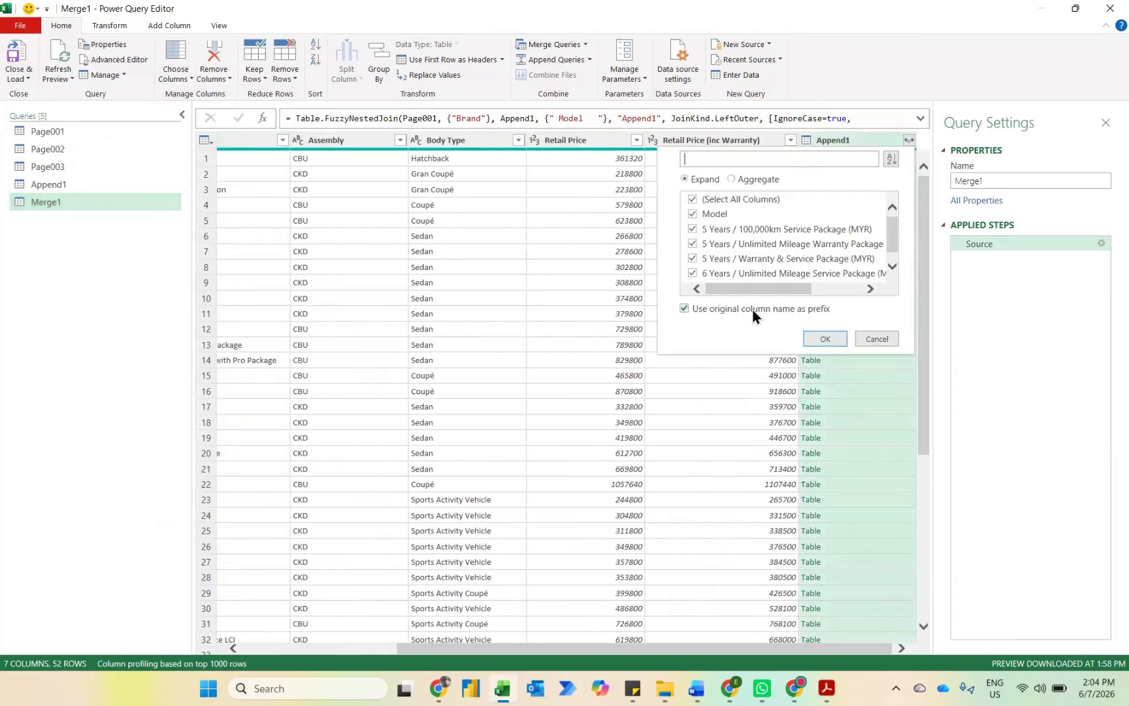
click(753, 310)
click(823, 338)
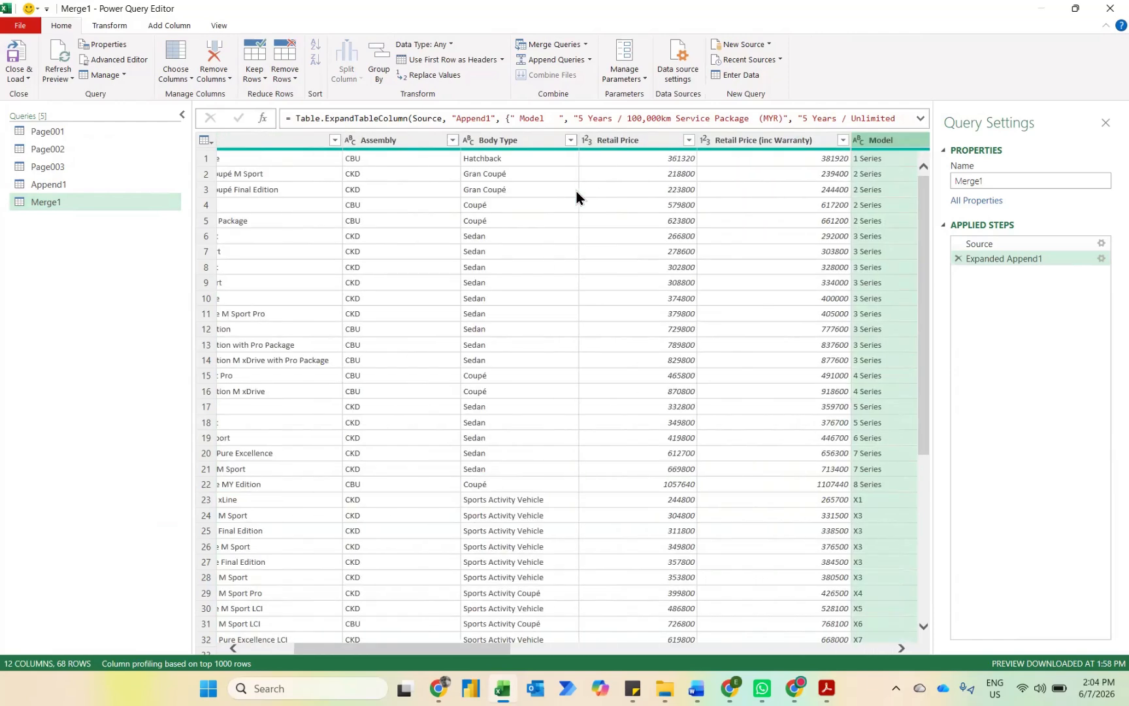
click(1101, 259)
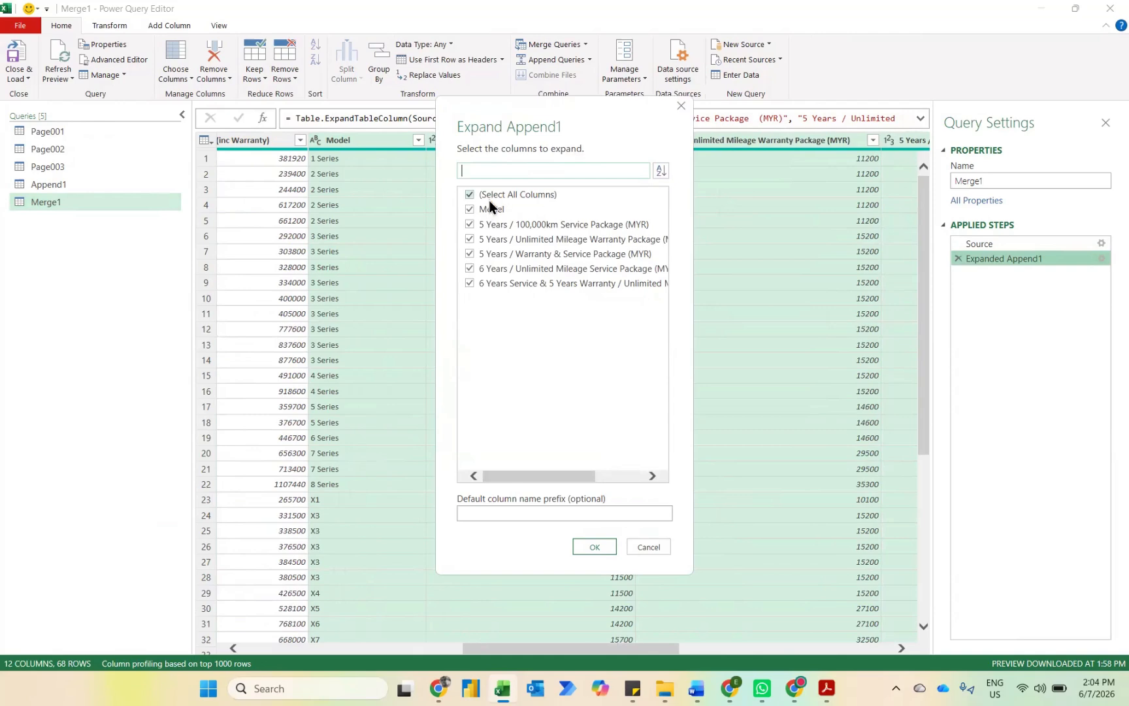
click(595, 547)
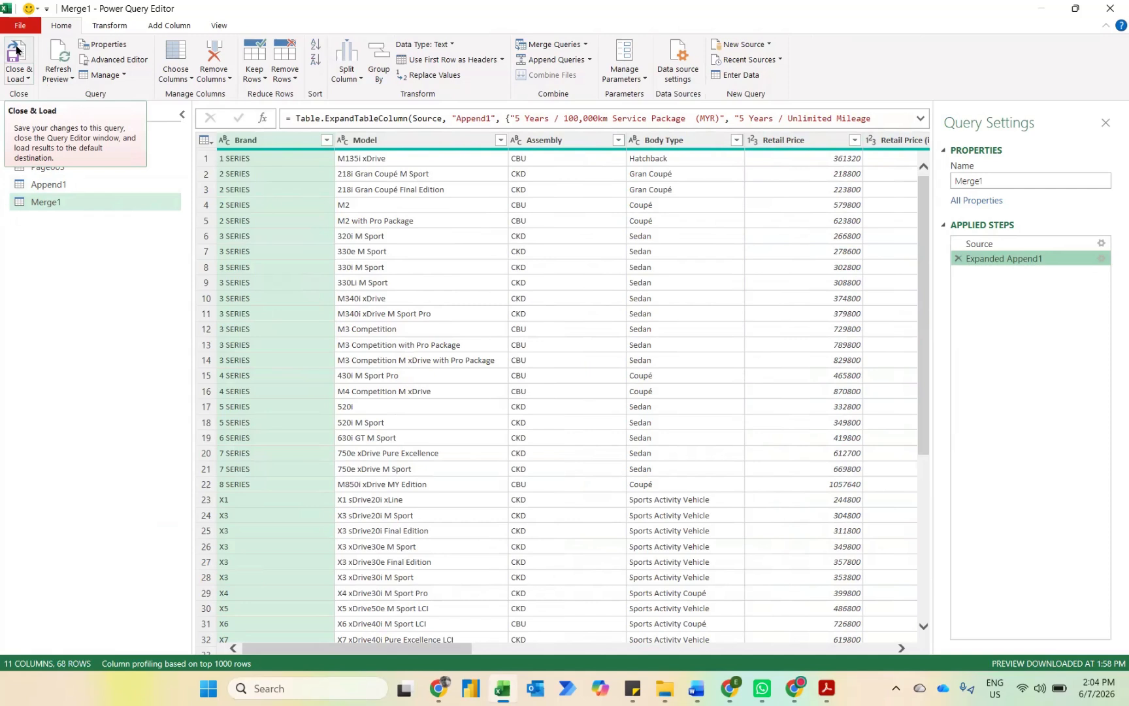
Step: Close Power Query Editor and load all queries to the workbook as connections only
click(26, 76)
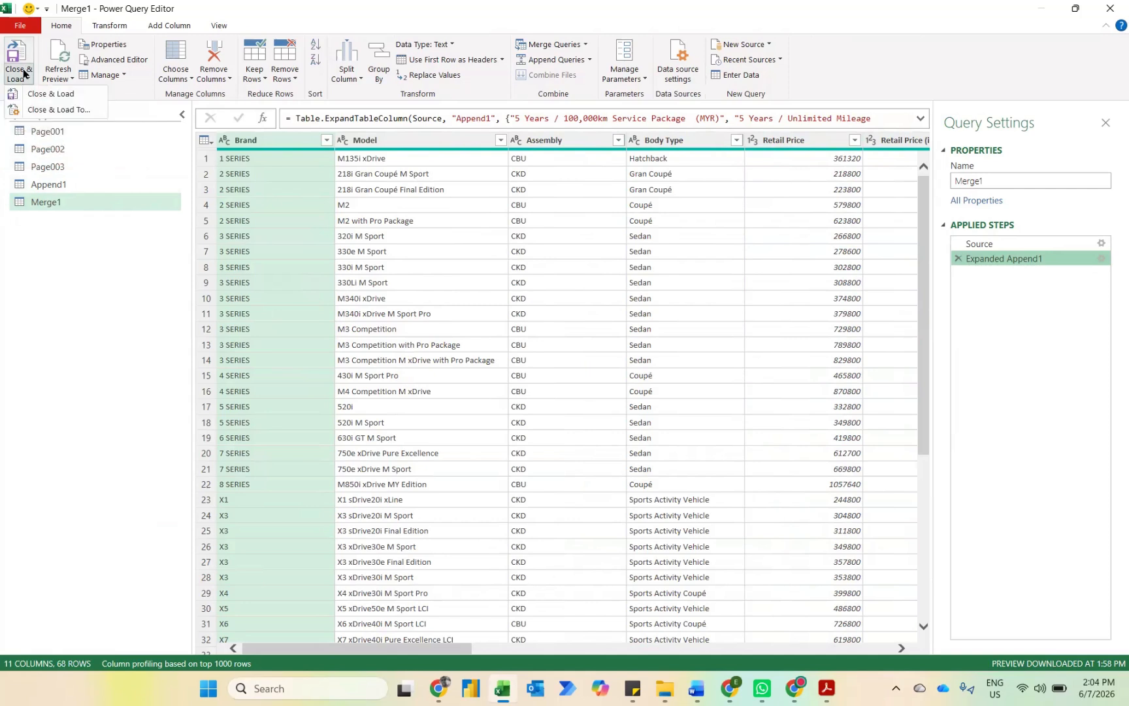
click(78, 111)
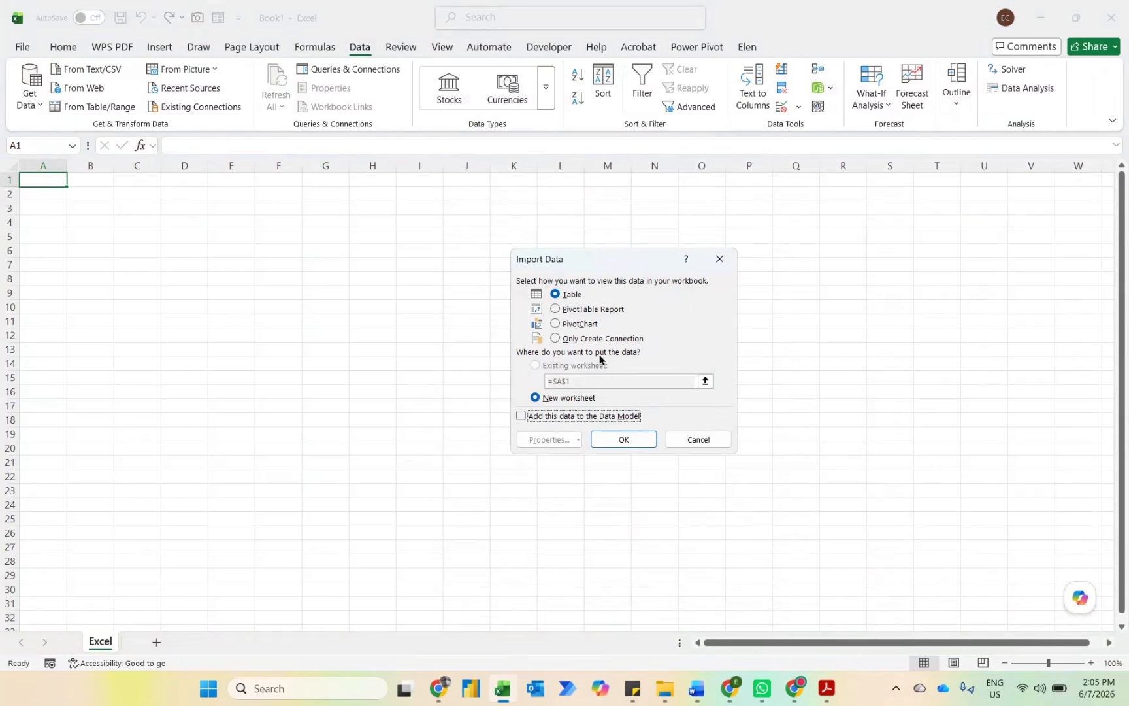
click(581, 339)
click(619, 439)
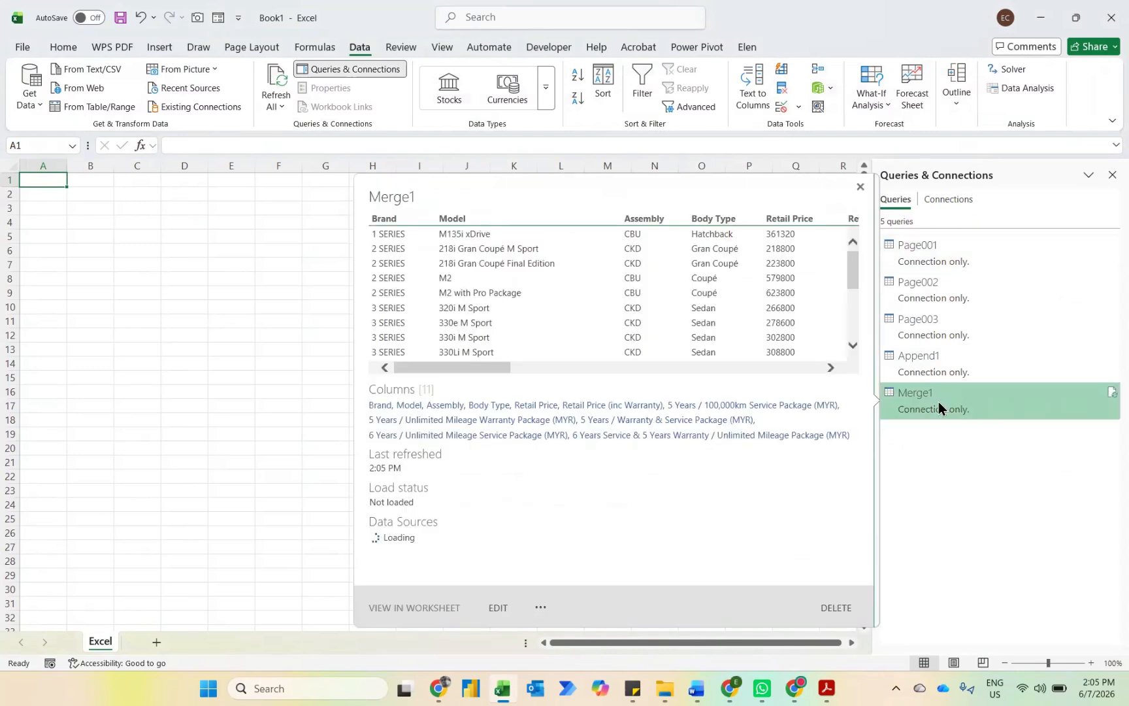
Step: Load the Merge1 query as a table in the existing worksheet at cell A1
right_click(938, 401)
click(976, 490)
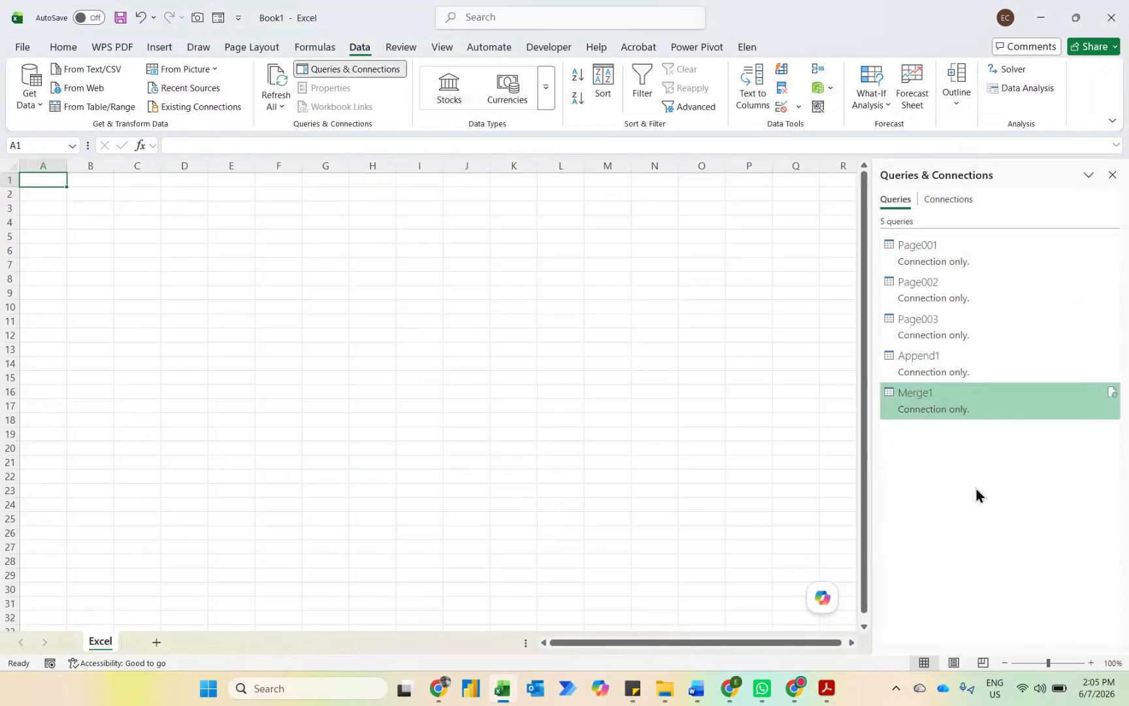
click(564, 299)
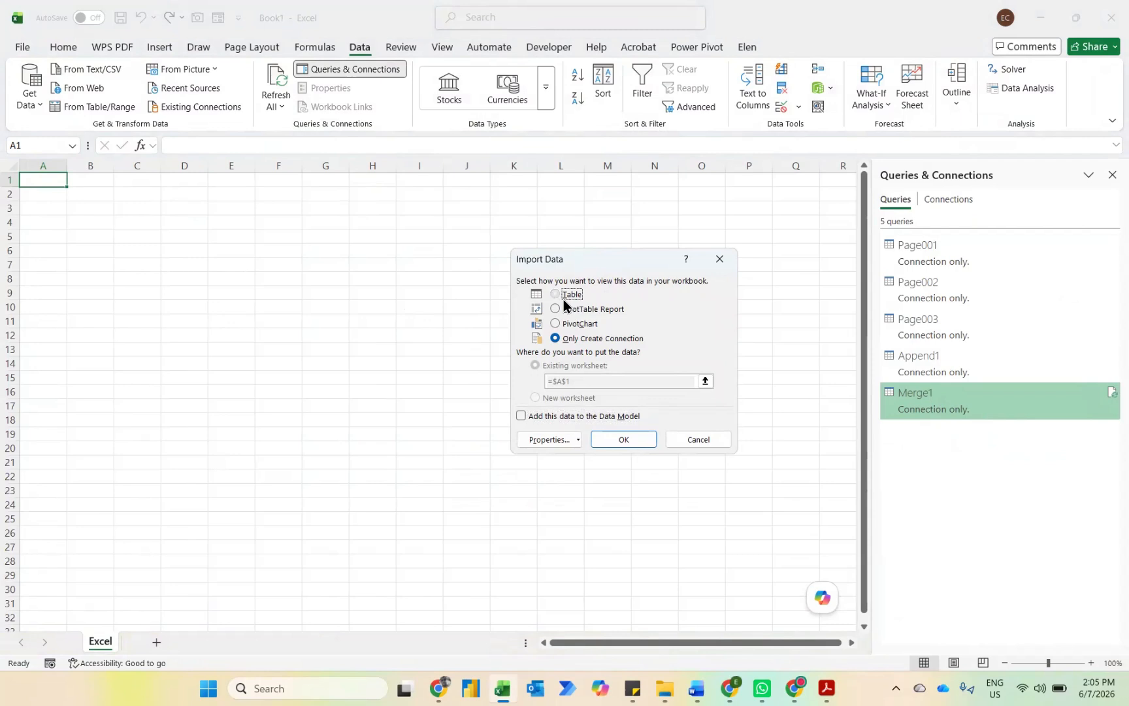
click(621, 440)
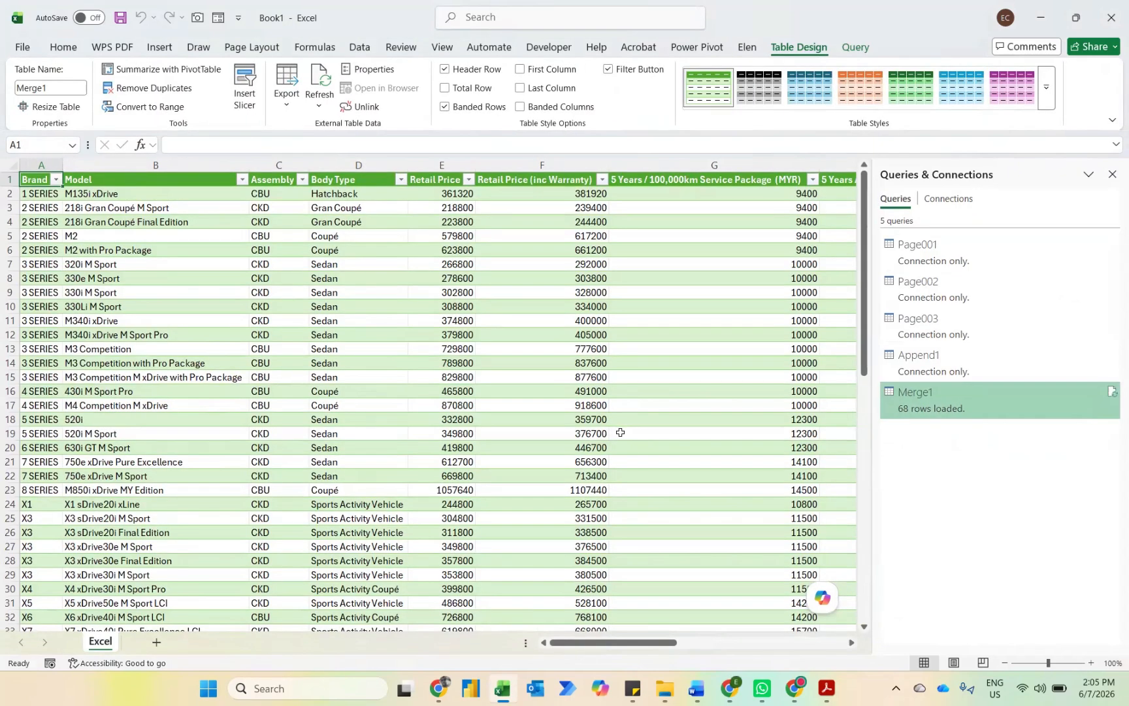
Step: Examine the loaded Merge1 table's assembly, body type, retail price and service package columns
key(Right)
key(Right)
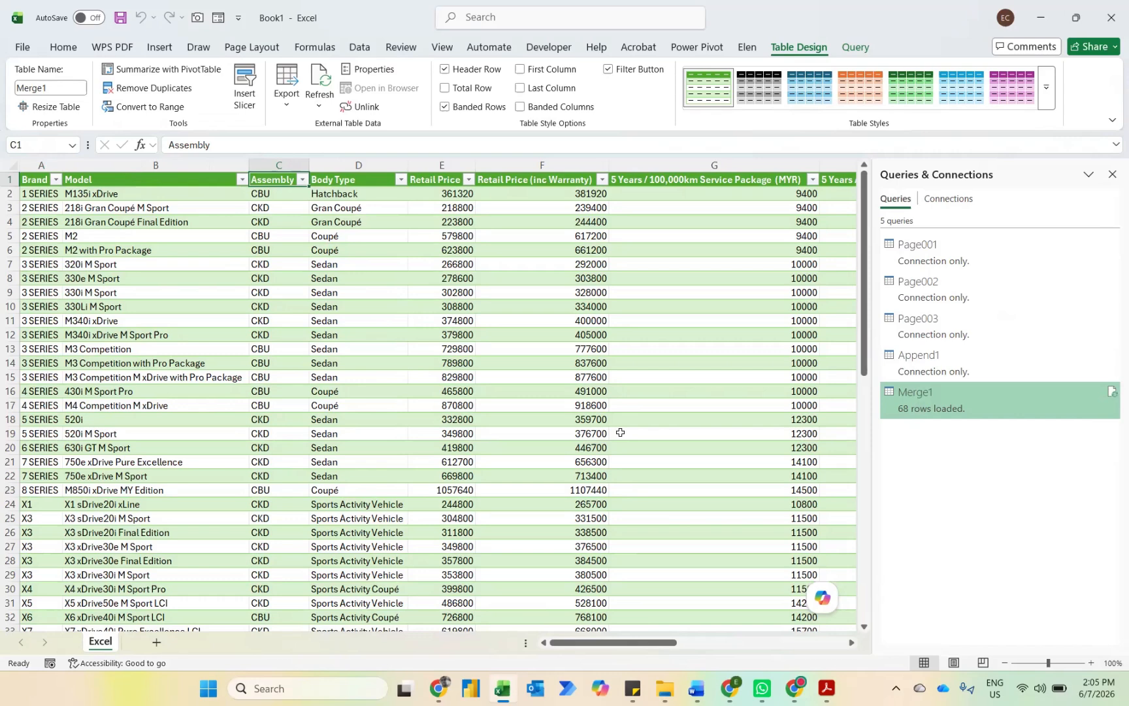
key(Down)
key(Down)
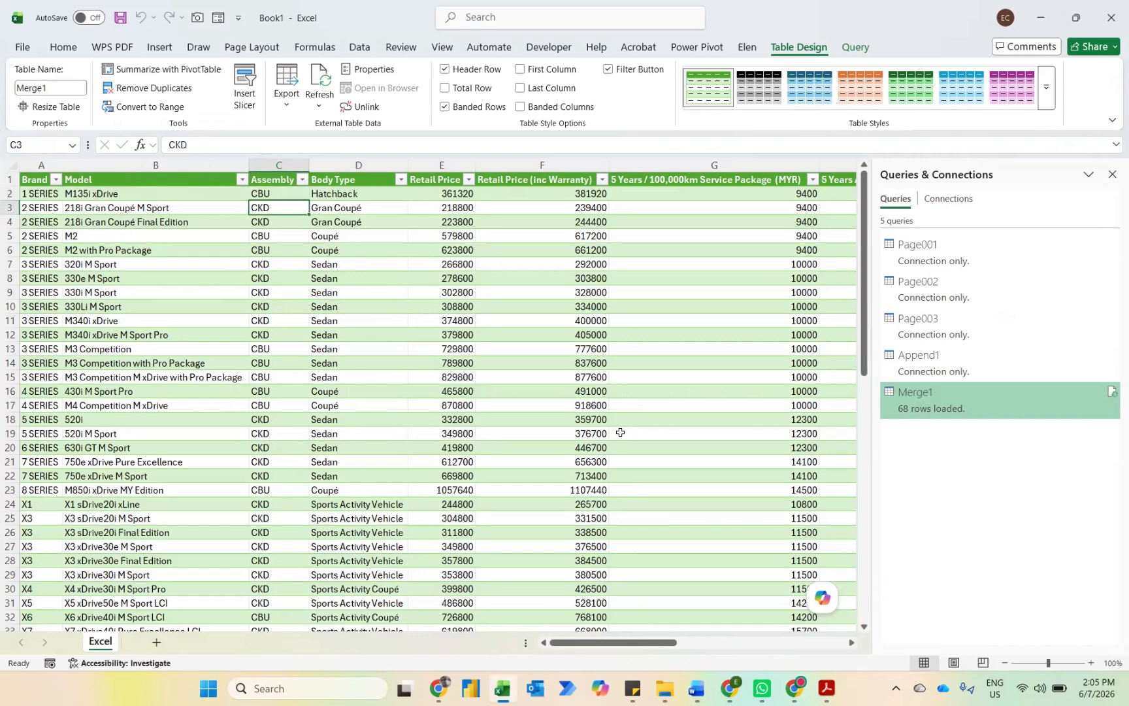
key(Up)
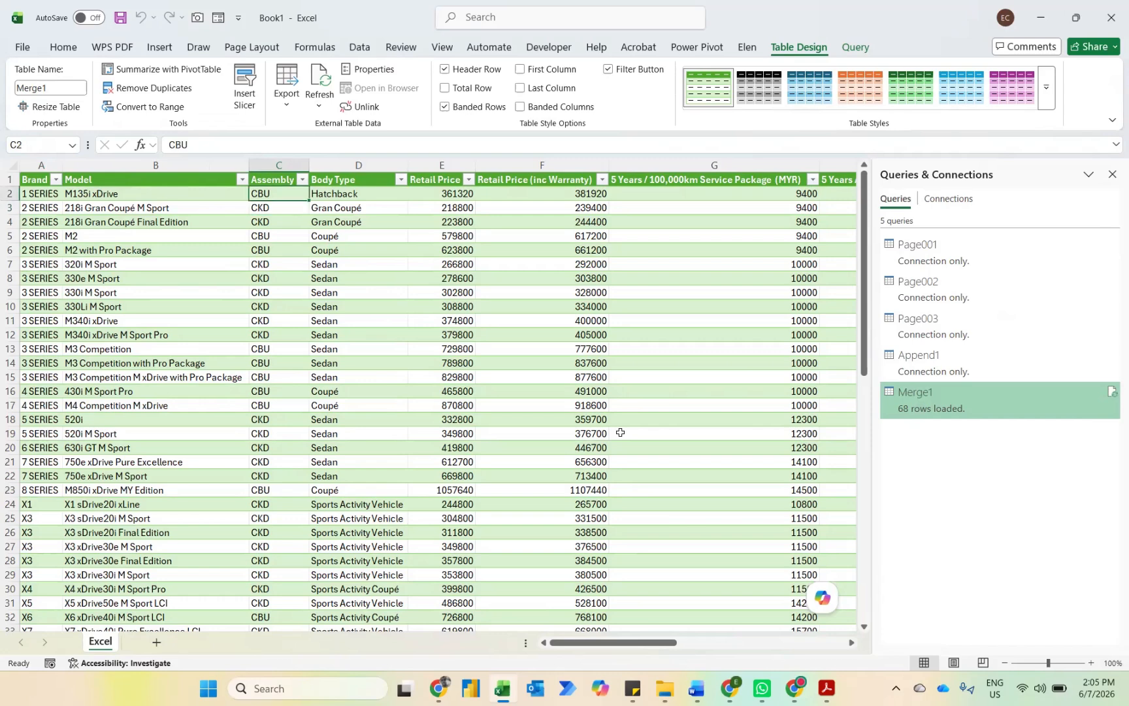
key(Down)
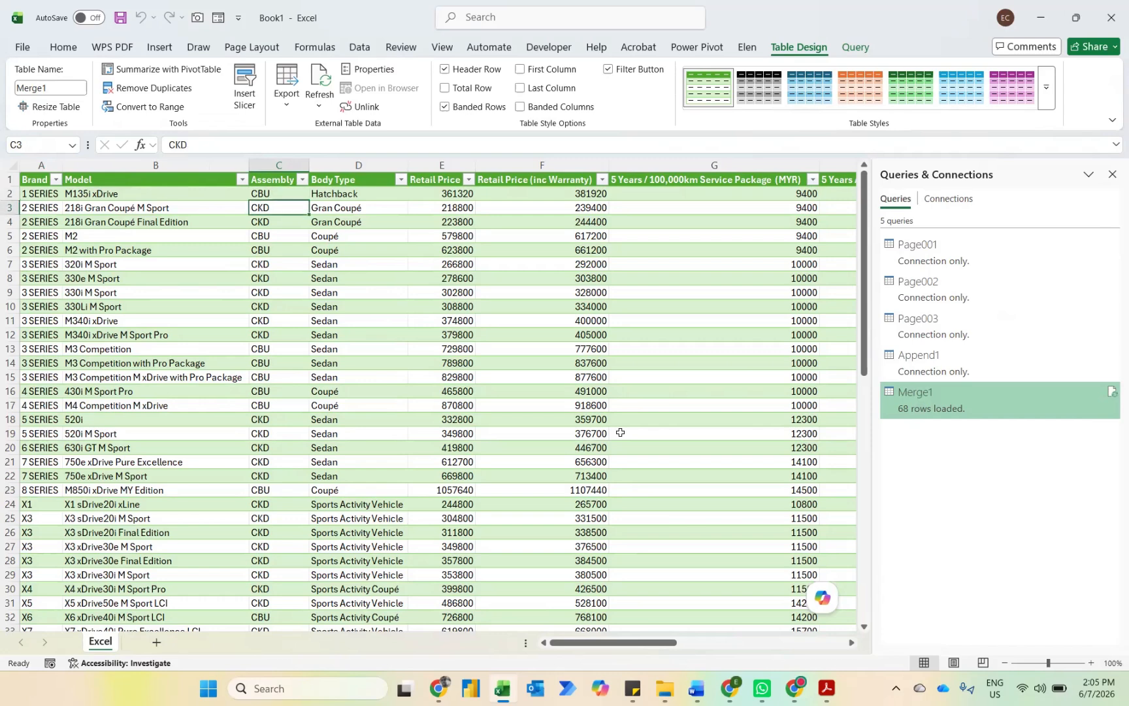
key(Right)
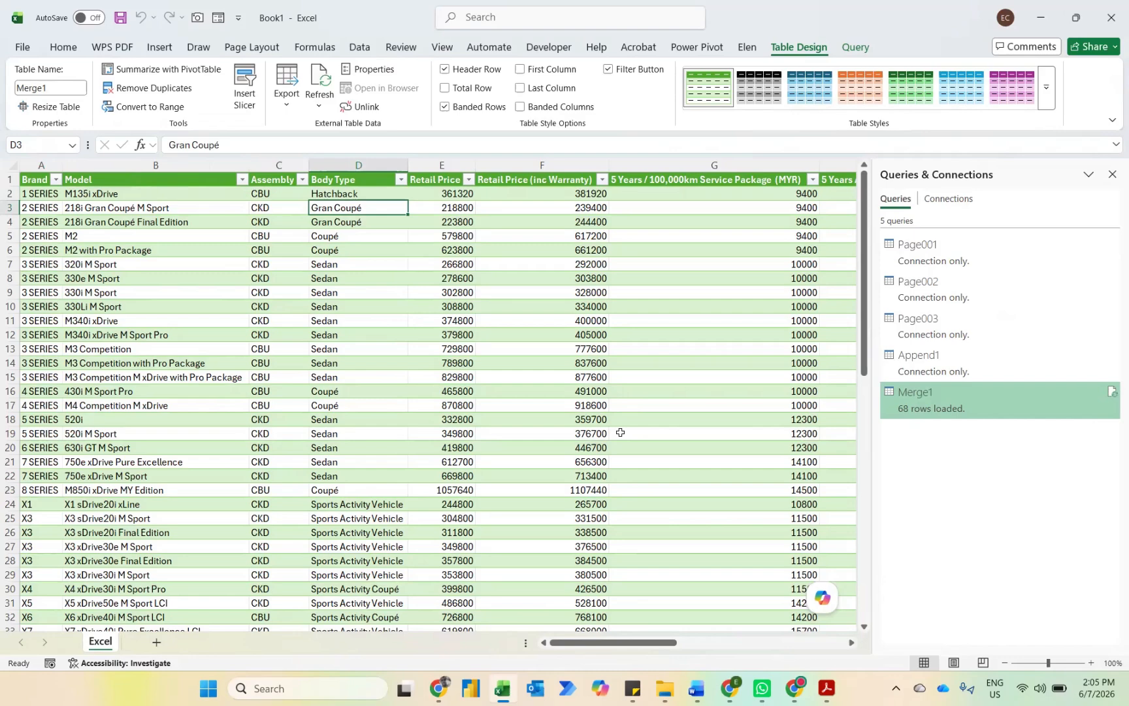
key(Right)
key(Right)
key(Right)
key(Right)
key(Right)
key(Right)
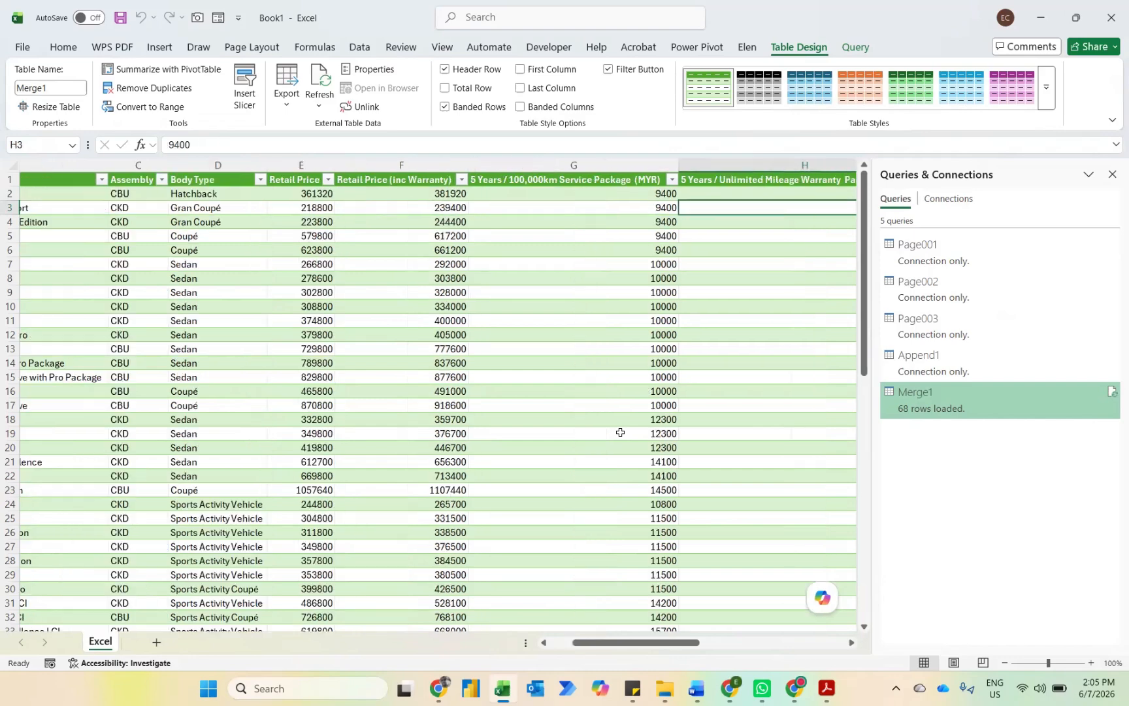
Step: Go back to the first record of the Merge1 table and view the Retail Price column's sort and filter options
key(Right)
key(ctrl+Left)
key(ctrl+Left)
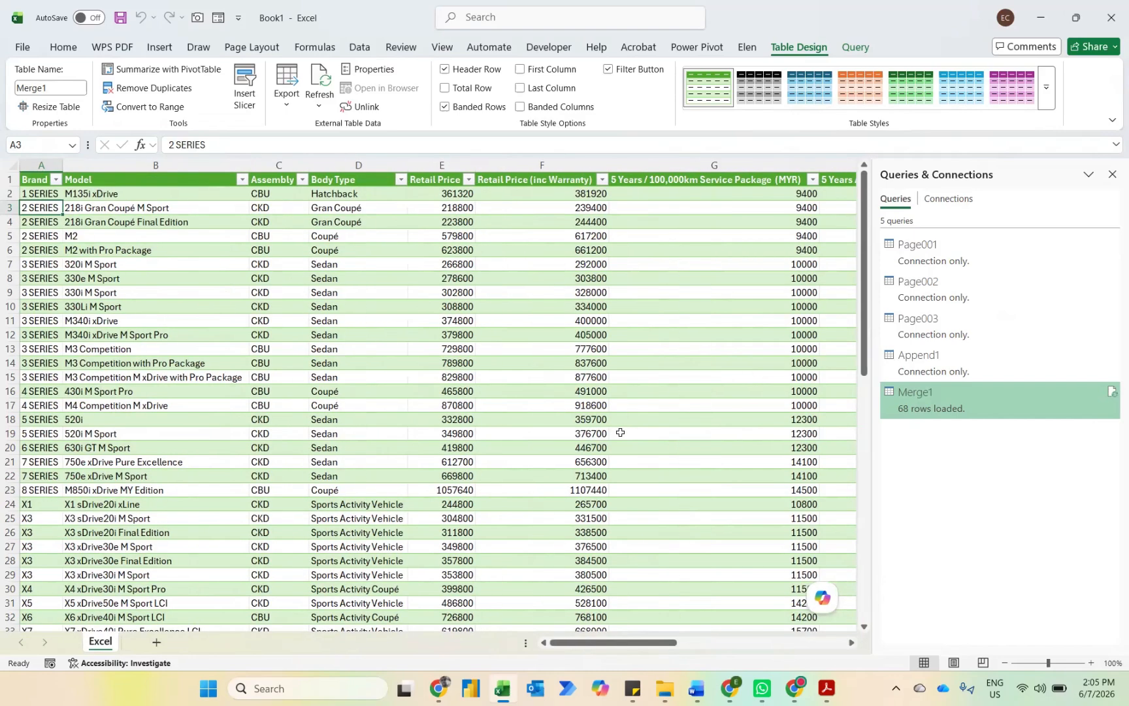
key(Up)
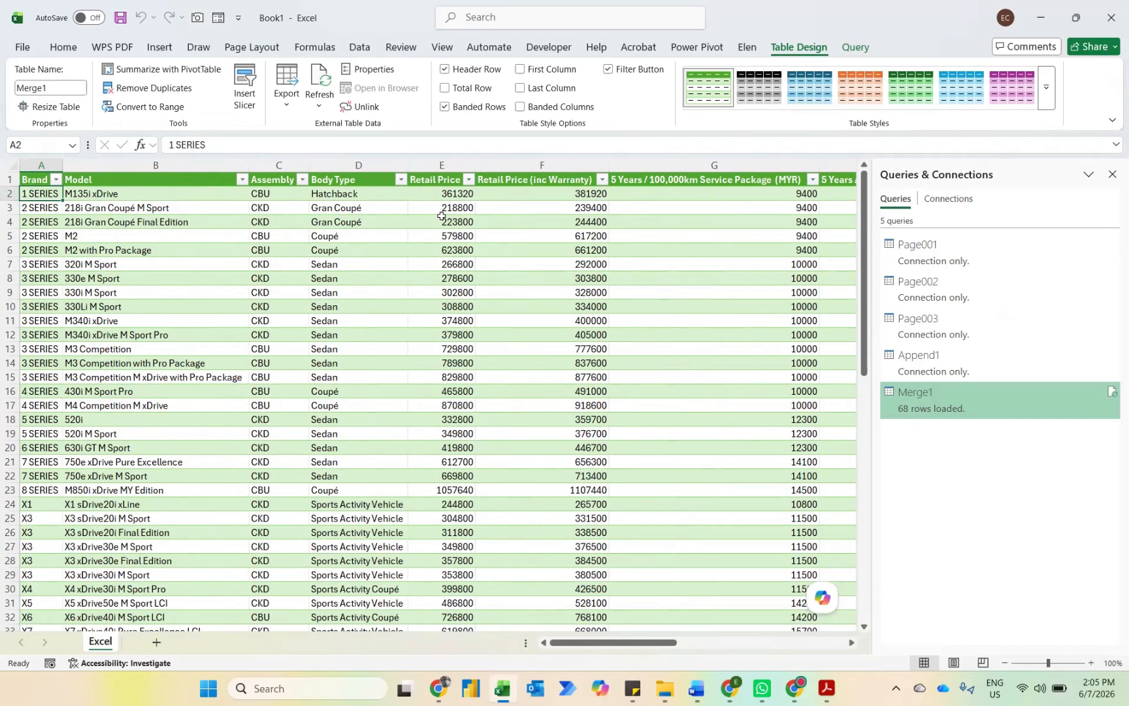
click(468, 180)
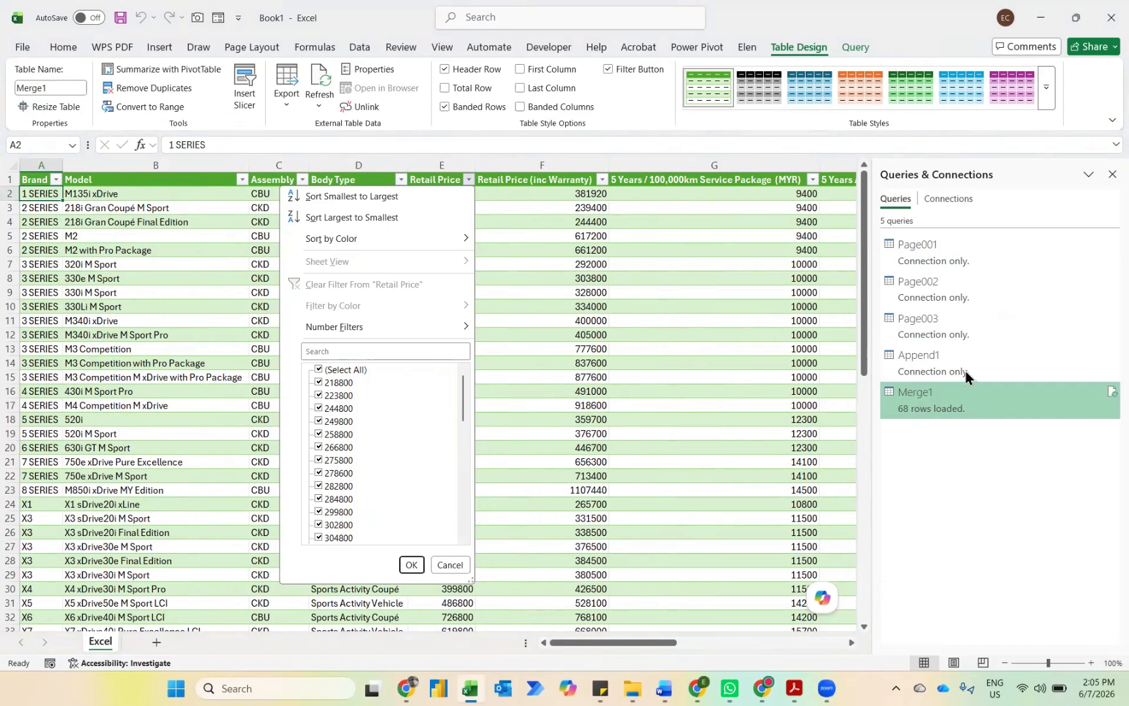
Step: Reload the Merge1 query as a PivotTable report at A1 of the existing worksheet, with Model as rows and the sum of Retail Price as values
right_click(953, 391)
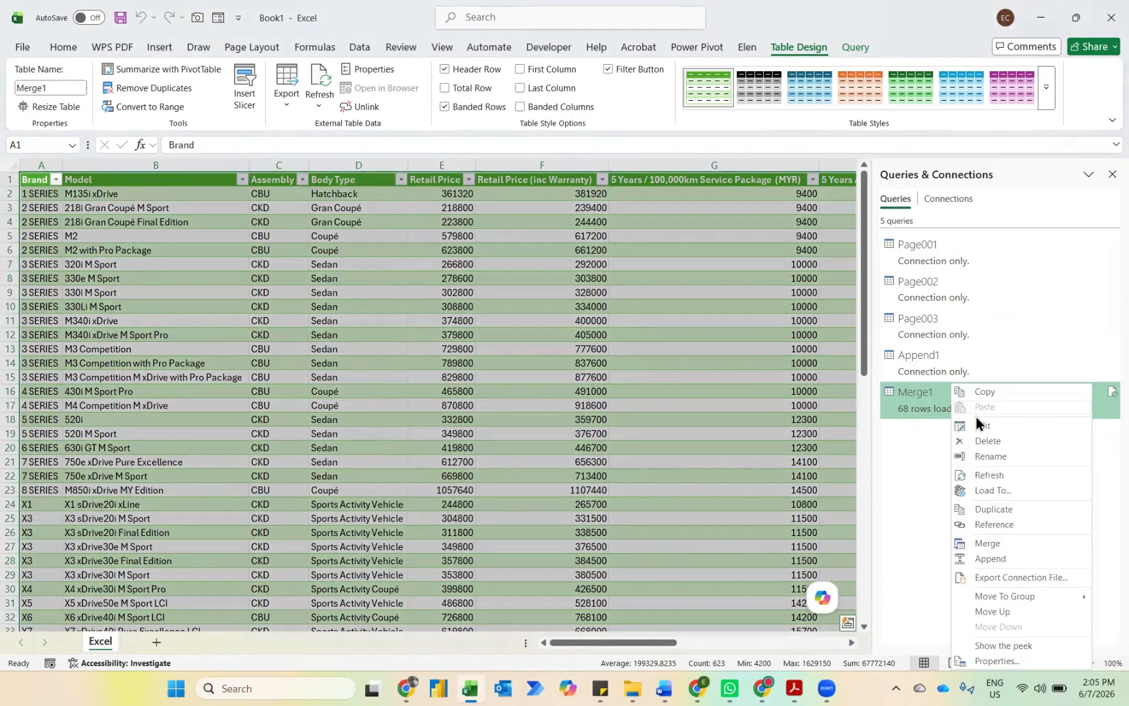
click(991, 489)
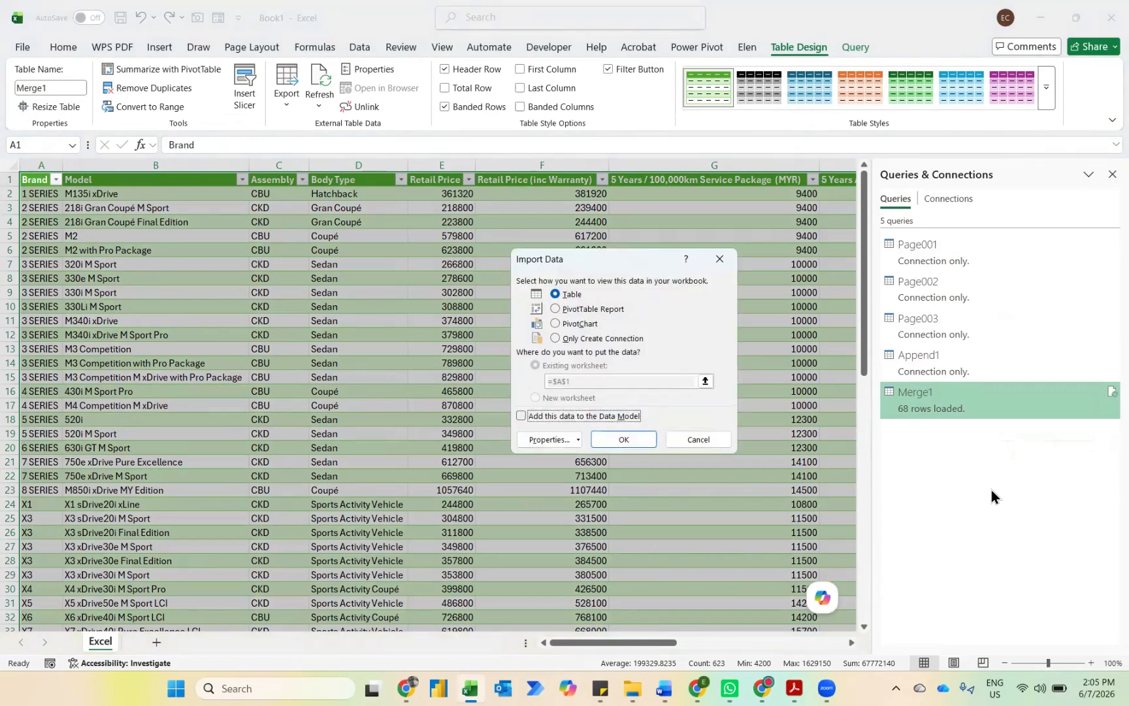
click(585, 309)
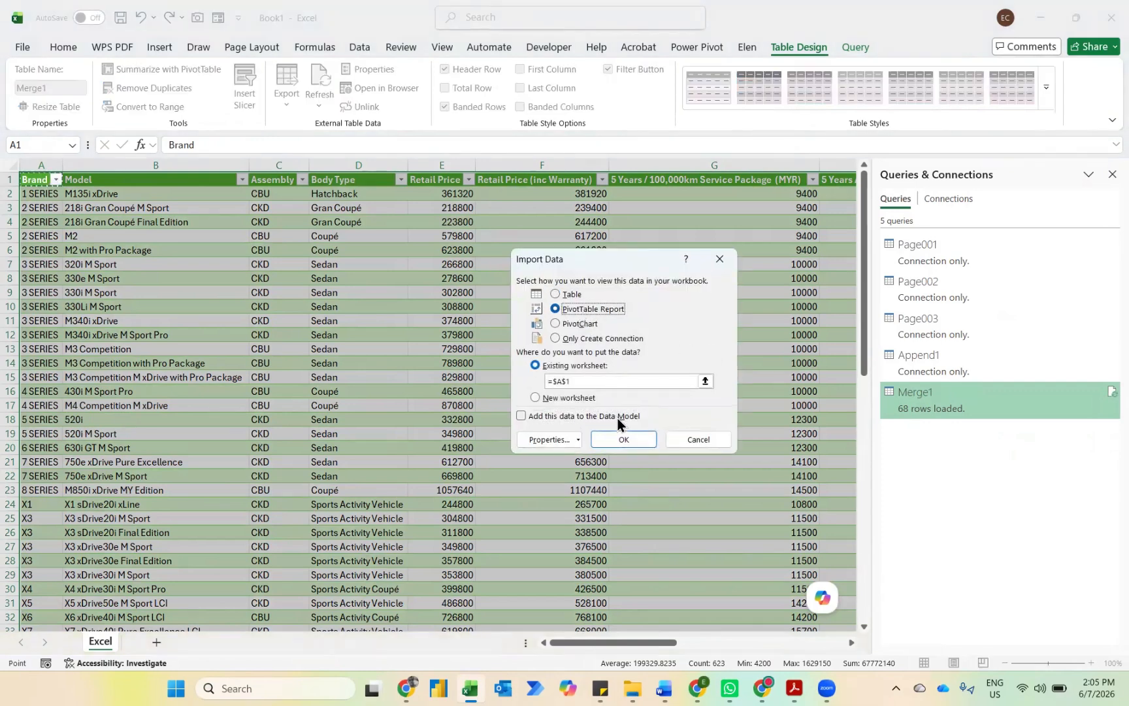
click(622, 439)
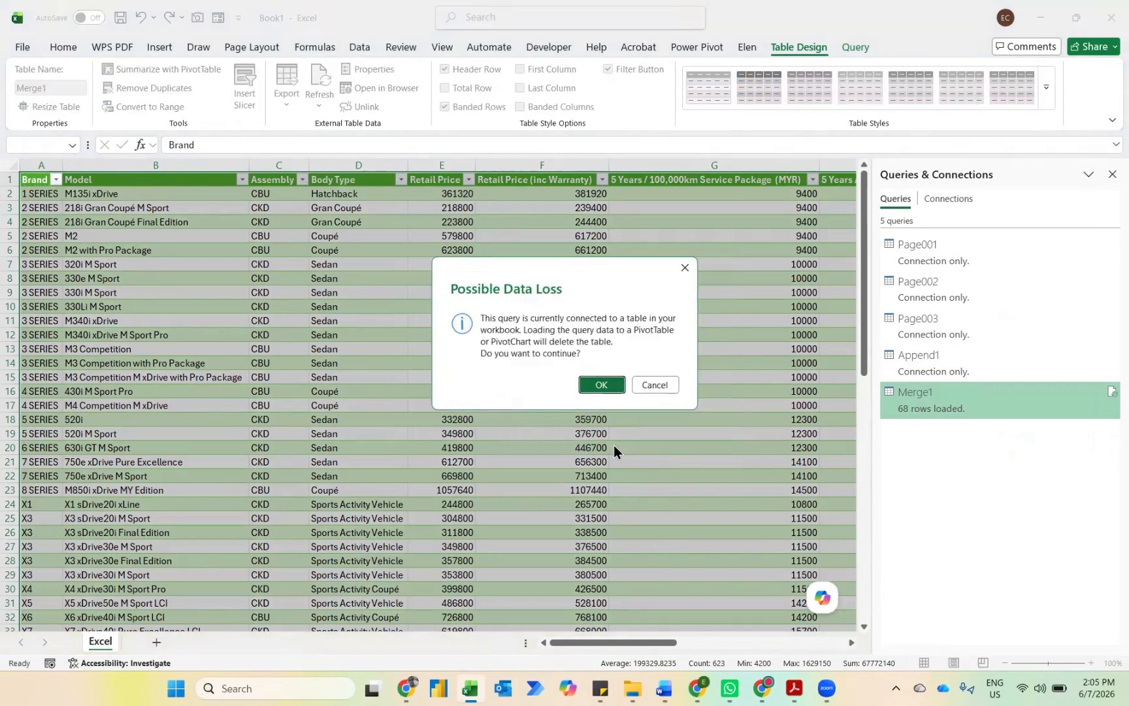
click(594, 385)
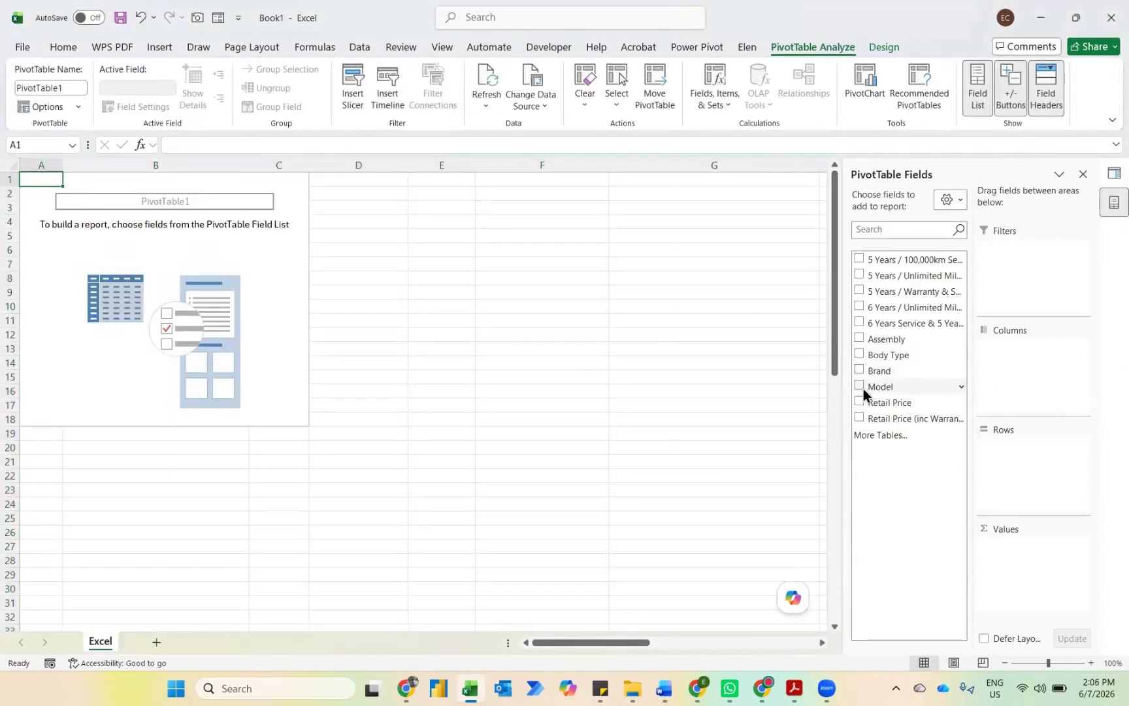
click(864, 389)
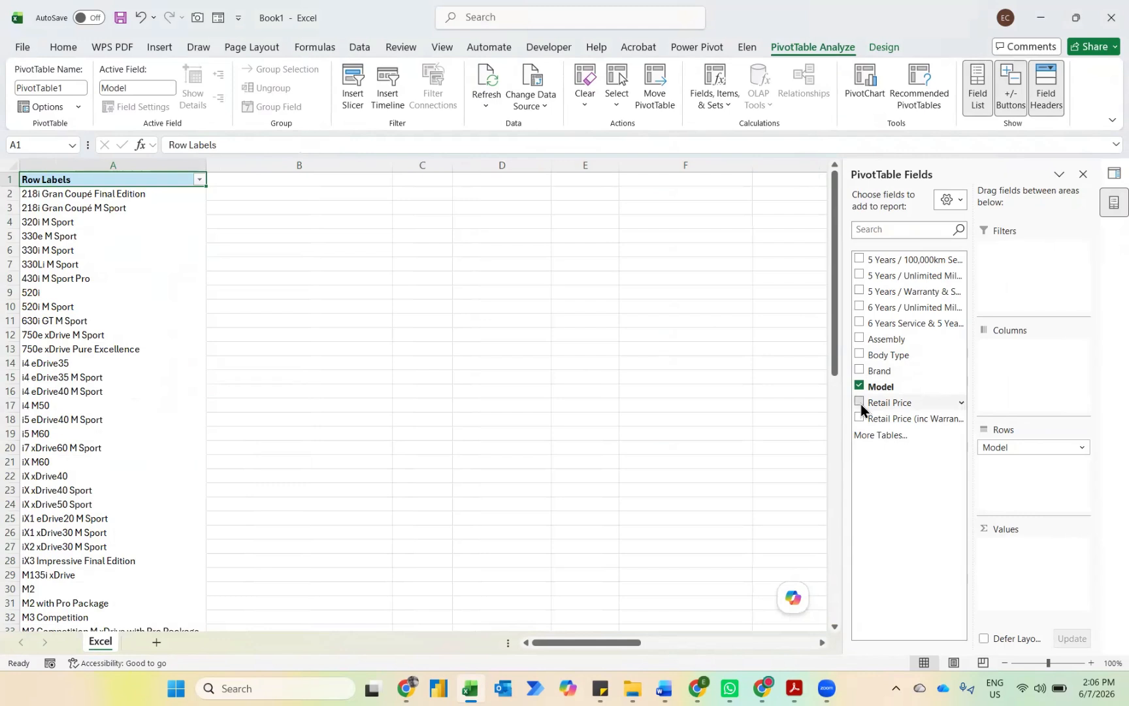
click(861, 403)
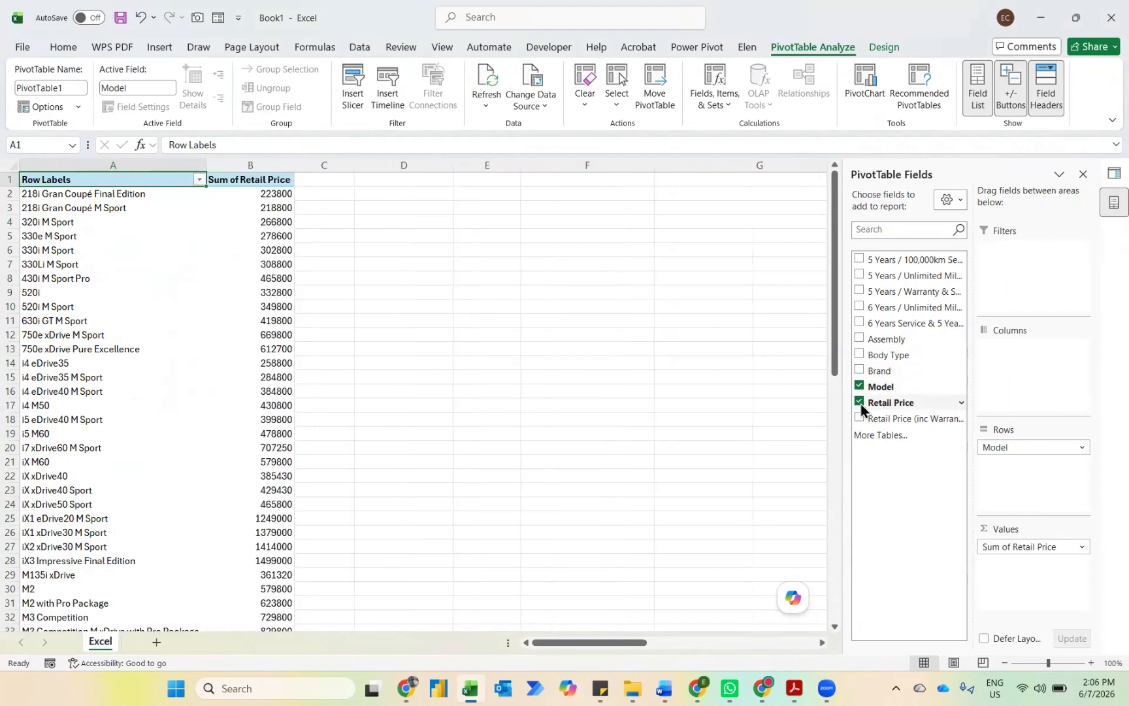
Step: Format the PivotTable's Sum of Retail Price values as Accounting with no currency symbol and 0 decimal places
right_click(277, 191)
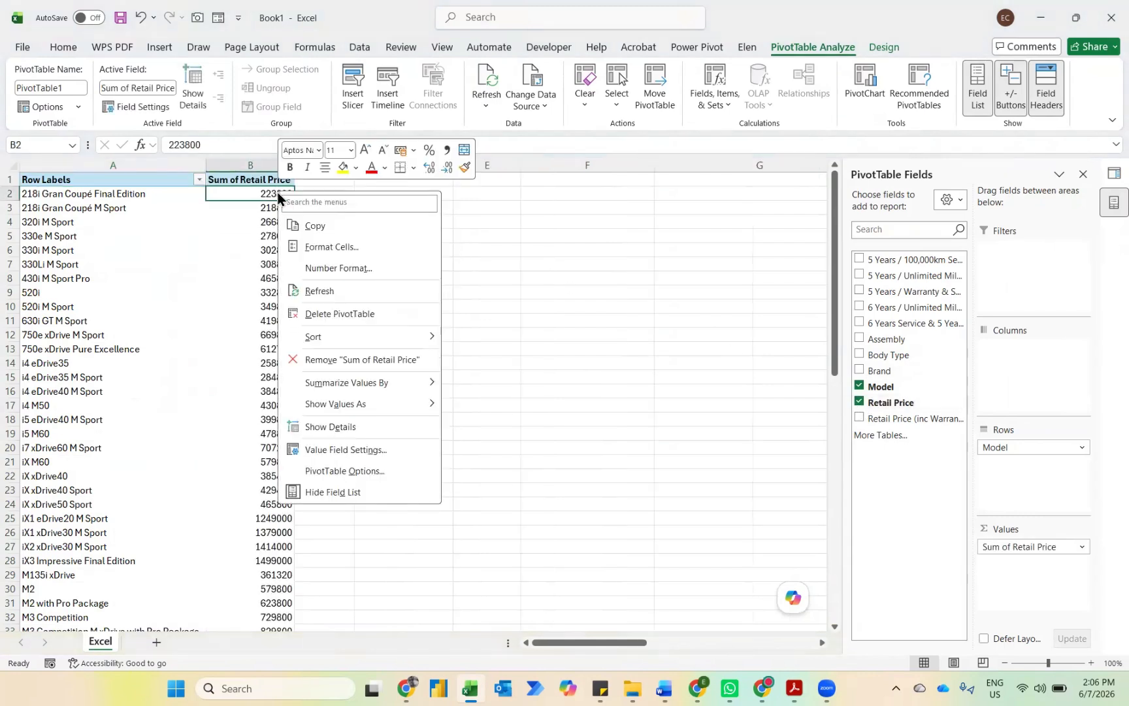
click(326, 276)
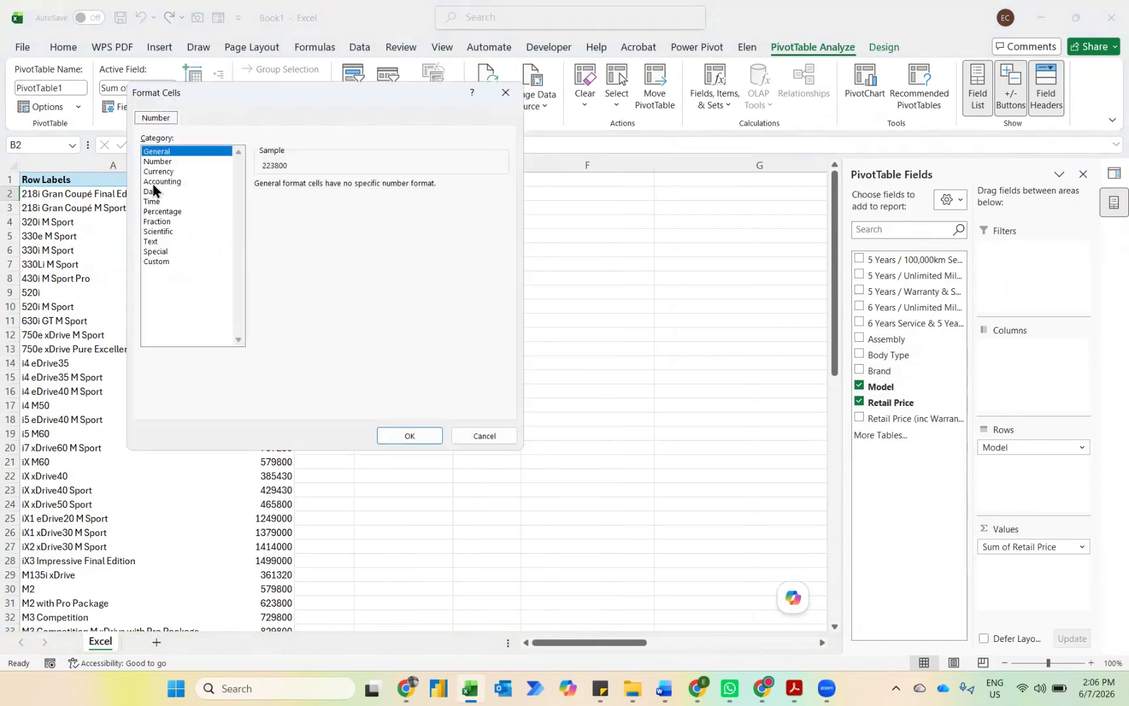
click(157, 181)
click(322, 203)
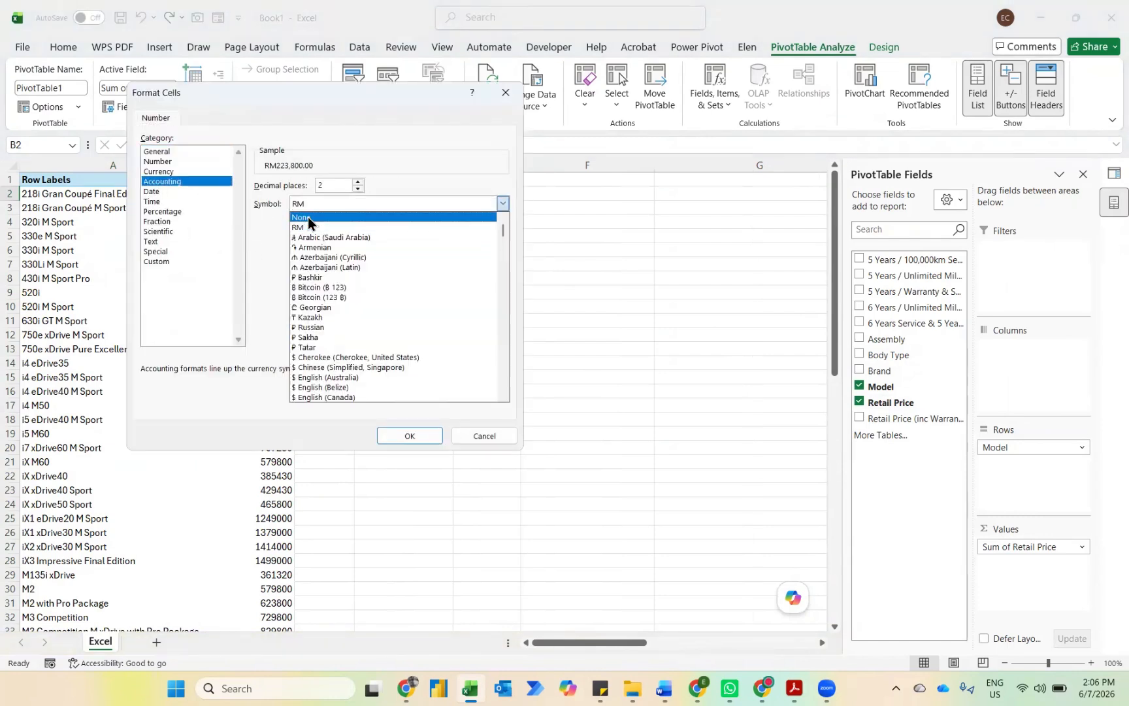
click(307, 217)
click(357, 189)
click(358, 189)
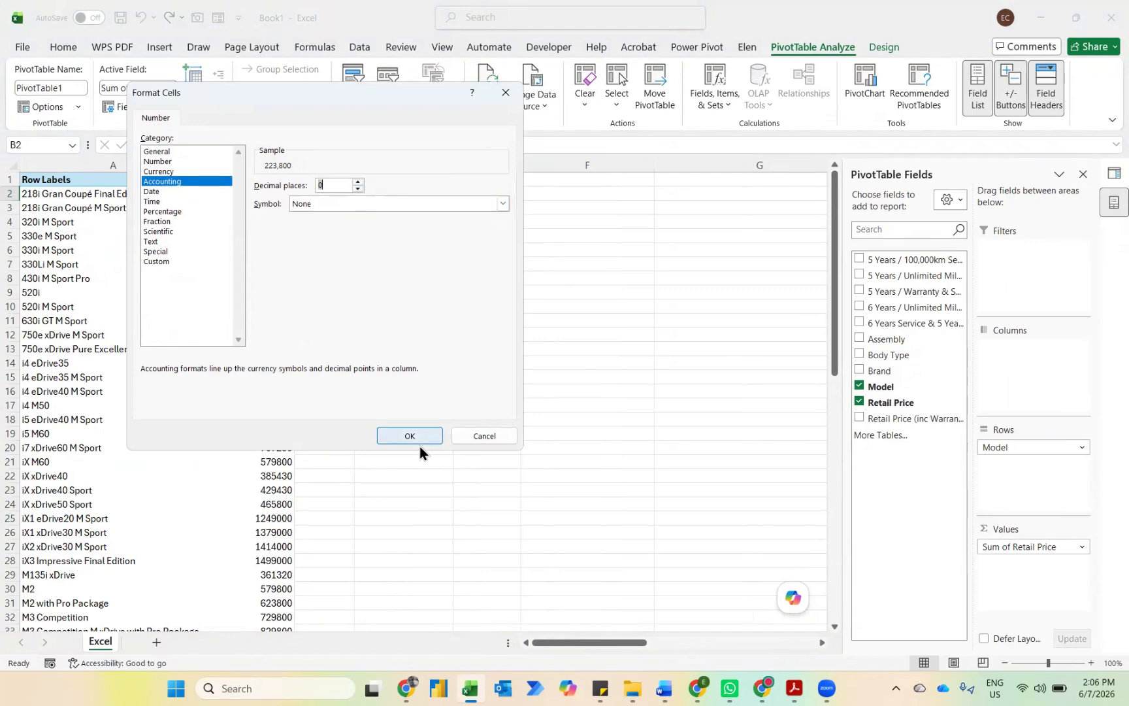
click(403, 436)
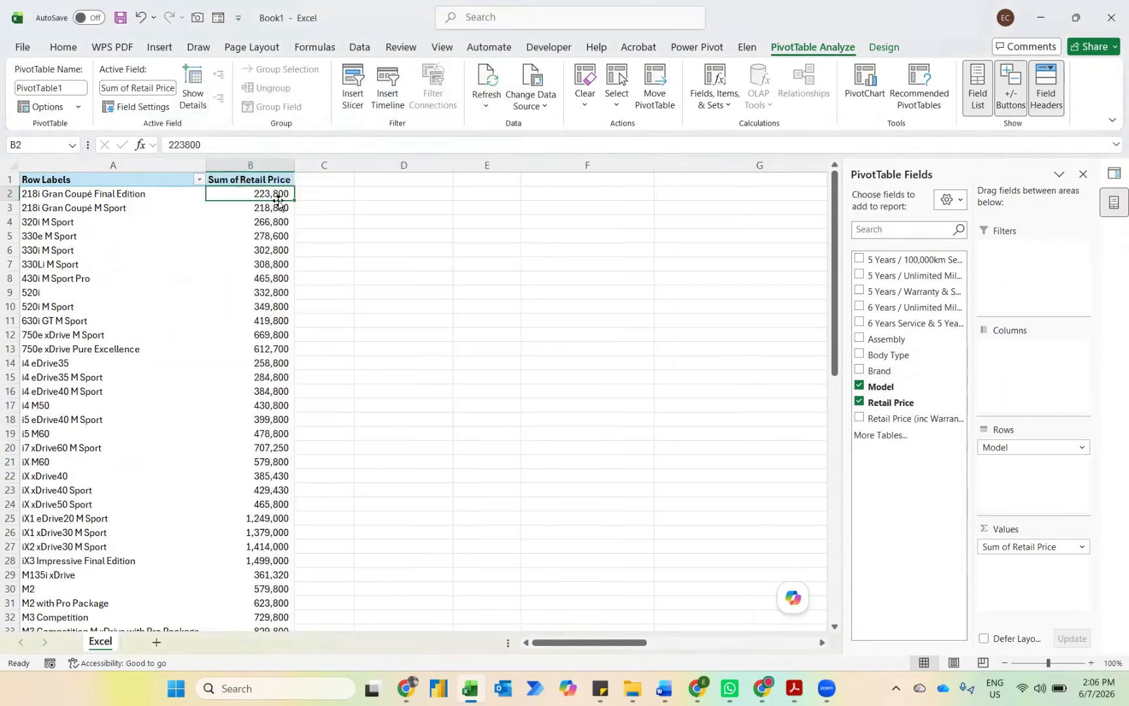
Step: Sort the PivotTable's models by Sum of Retail Price from largest to smallest and look through the ranked list
right_click(269, 196)
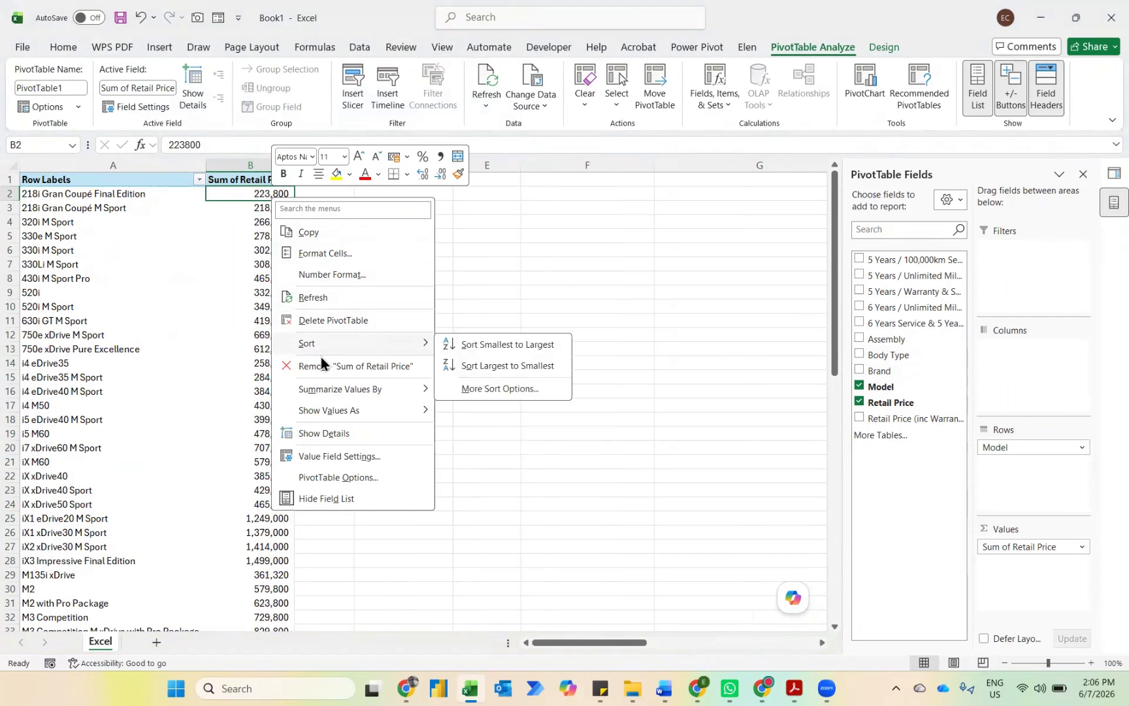
click(474, 367)
scroll(364, 327, down, 7)
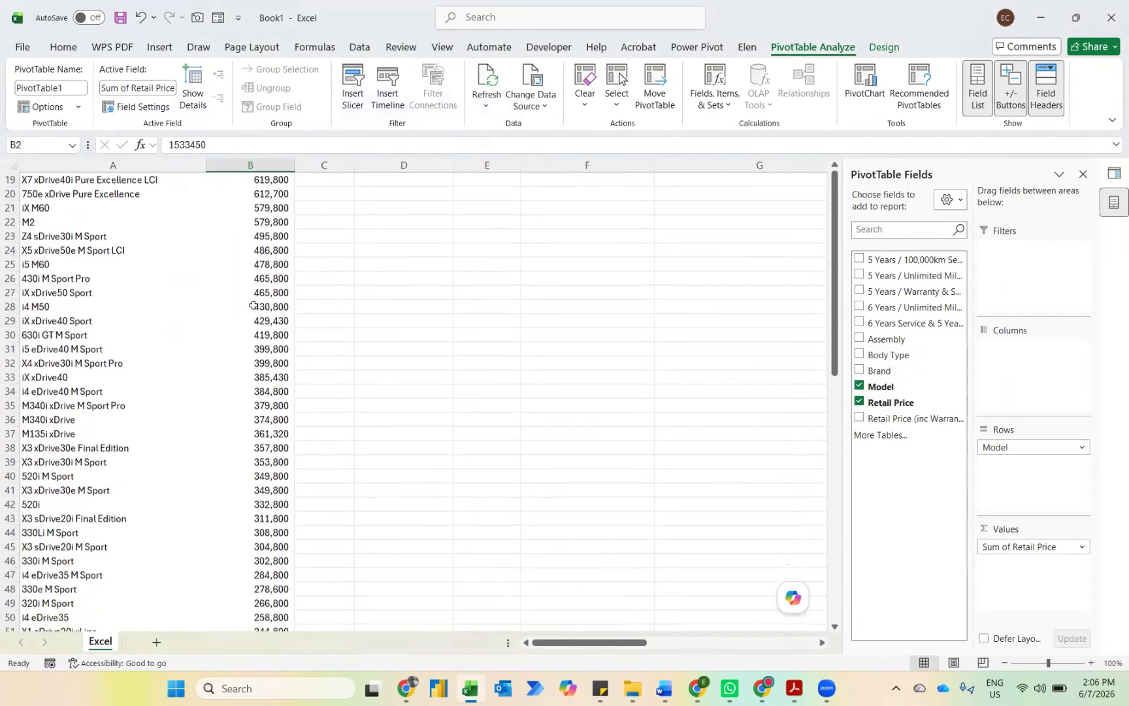
scroll(254, 306, up, 7)
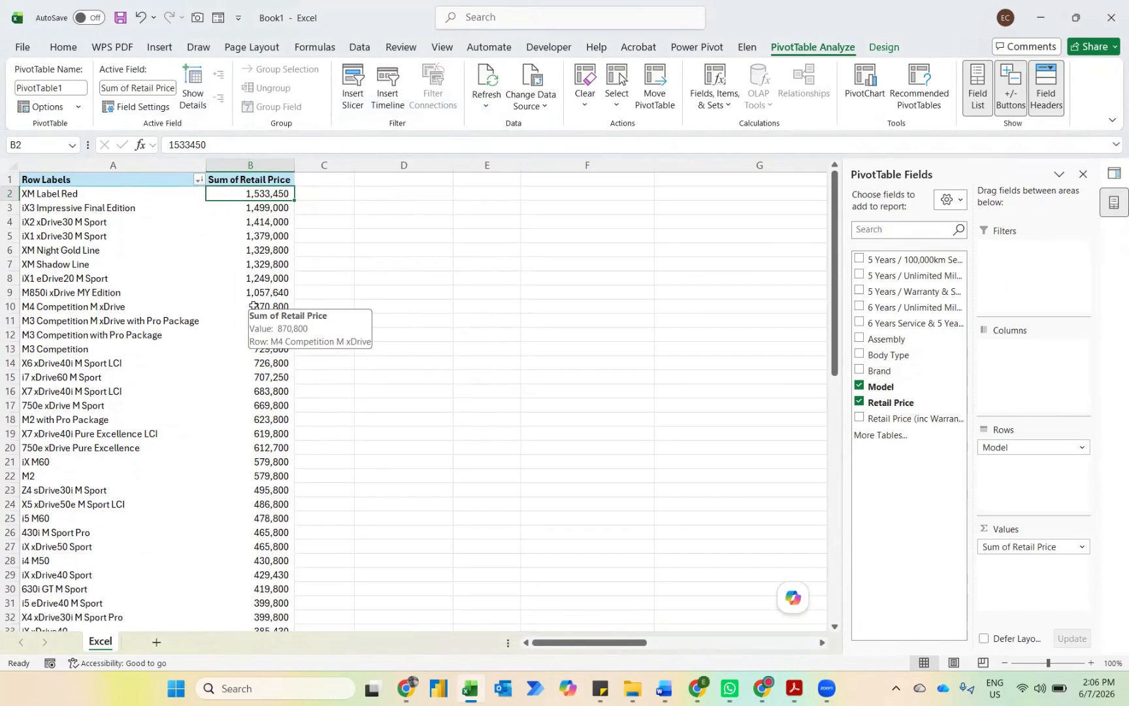